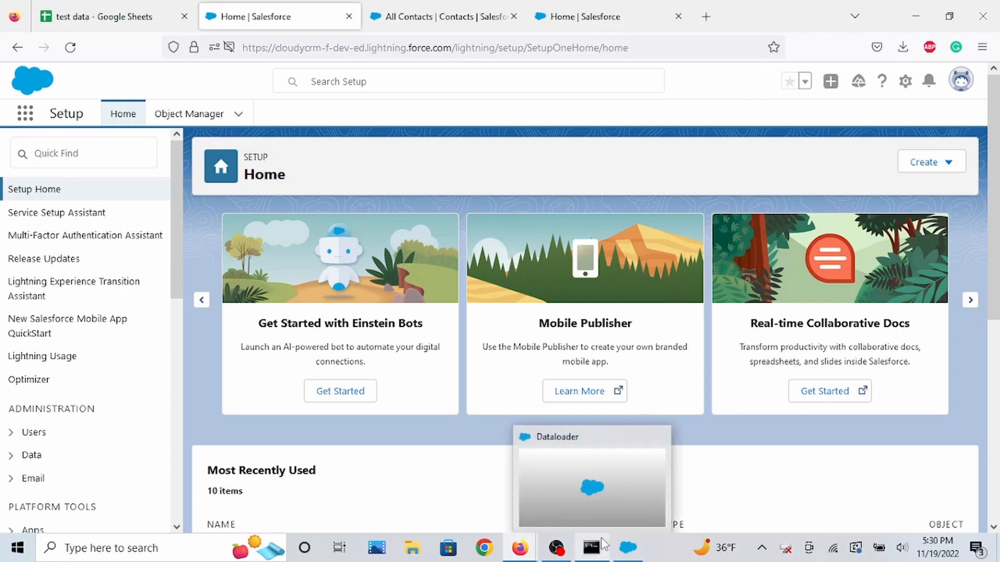
# Open Data Loader, minimize its console window, reposition the main window, and review the File menu actions.
pyautogui.click(629, 555)
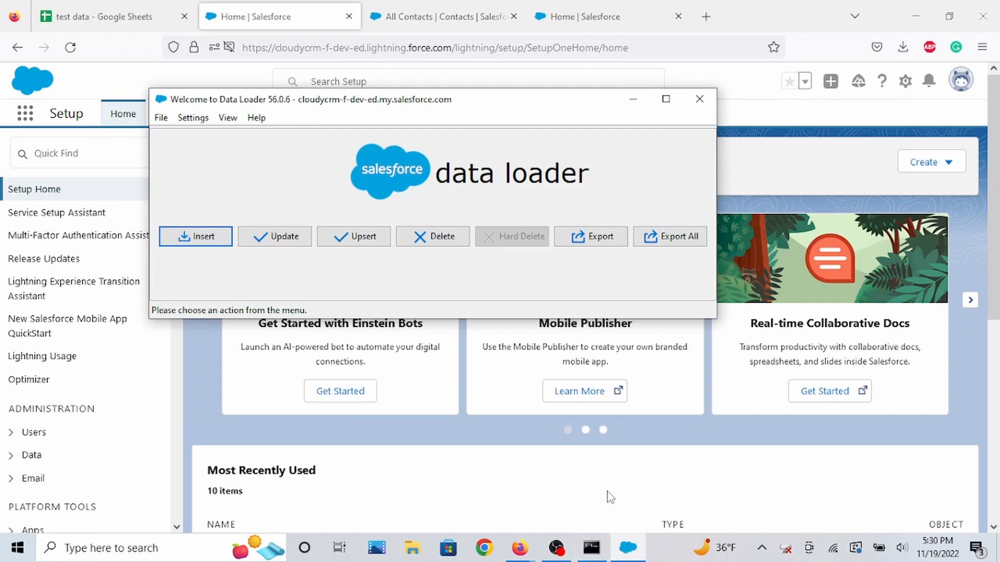
pyautogui.click(597, 550)
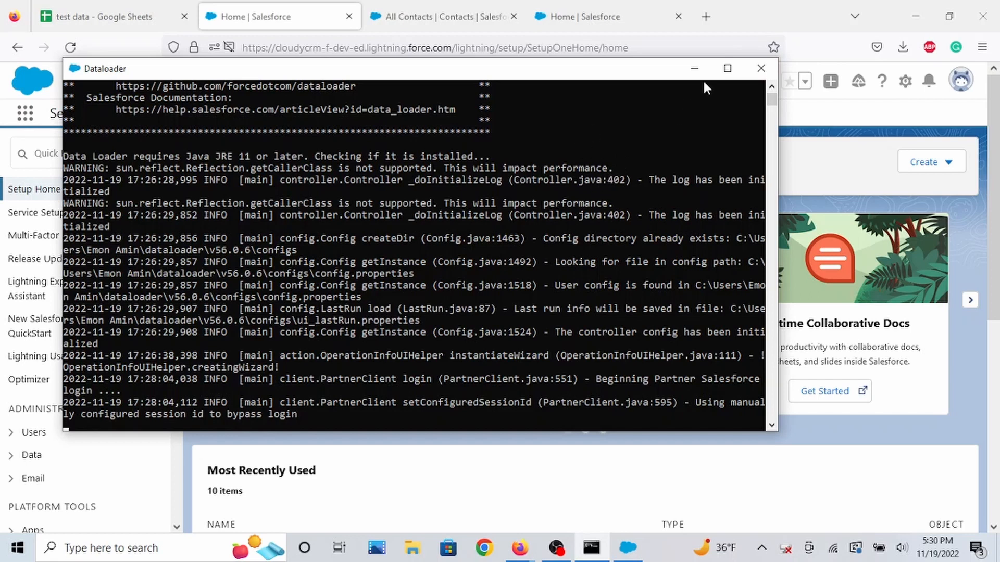
pyautogui.click(694, 68)
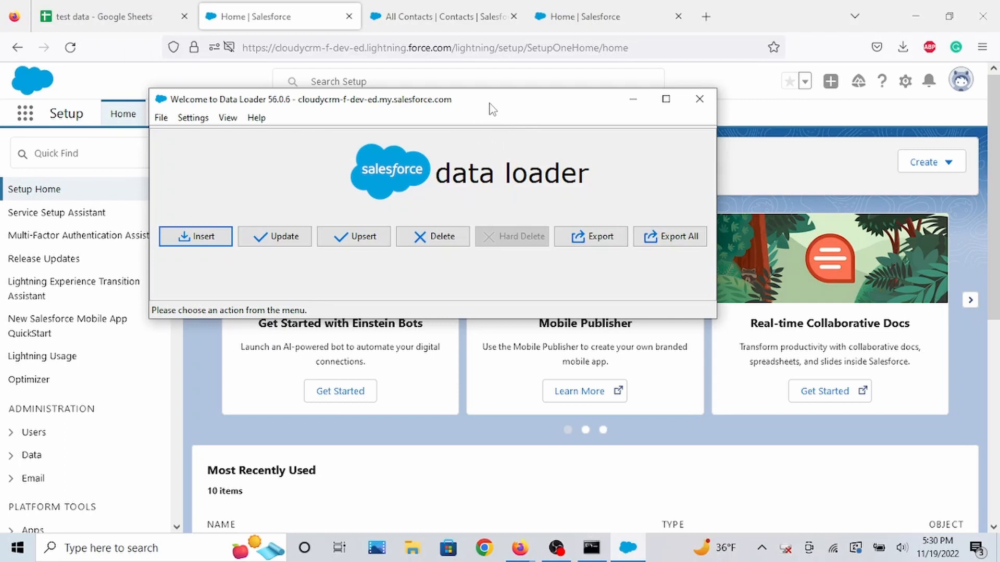
pyautogui.moveTo(480, 101); pyautogui.dragTo(552, 110)
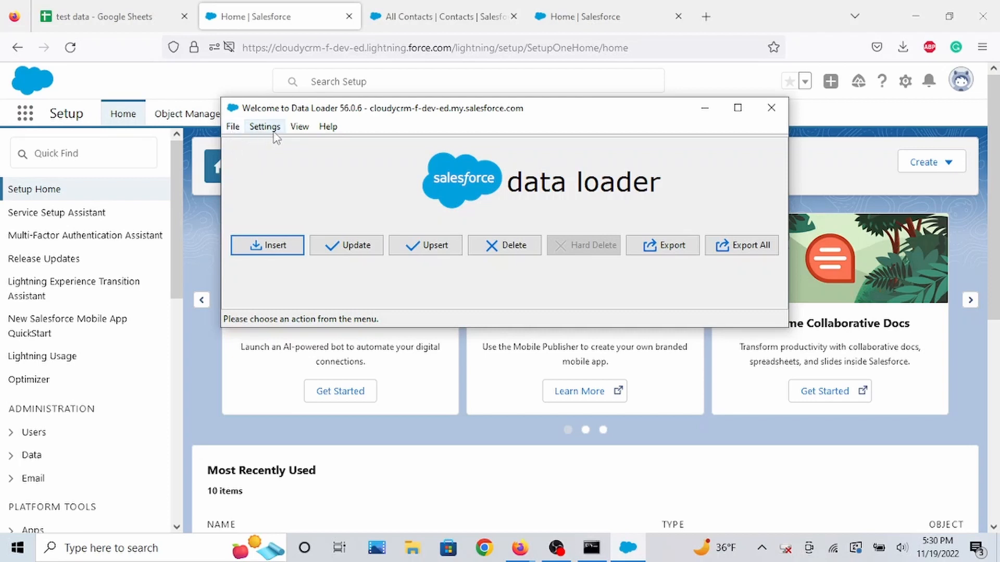
pyautogui.click(233, 127)
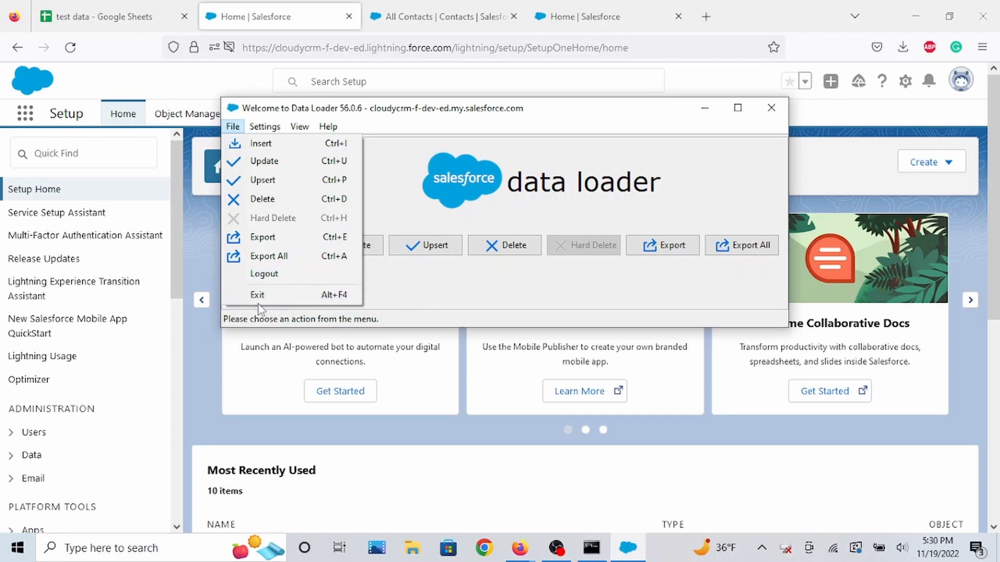
pyautogui.click(400, 174)
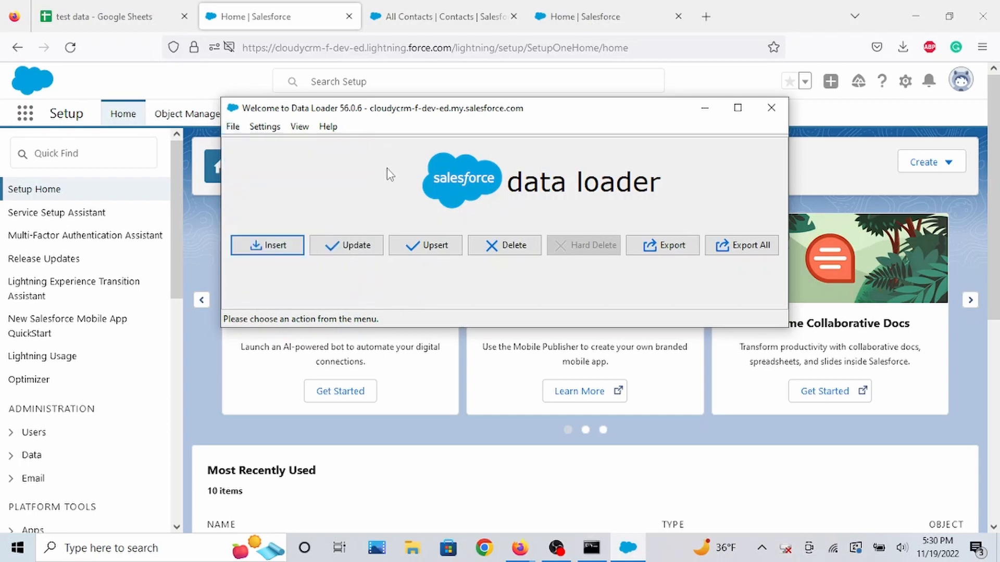
# Open Data Loader's Settings dialog and scroll through its options.
pyautogui.click(266, 128)
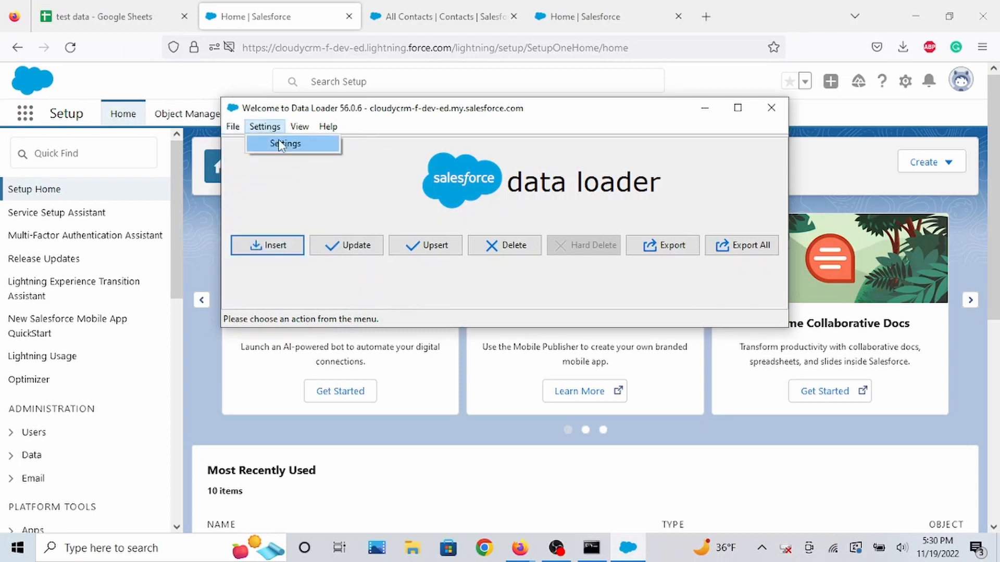
pyautogui.click(276, 142)
pyautogui.moveTo(505, 133); pyautogui.dragTo(526, 23)
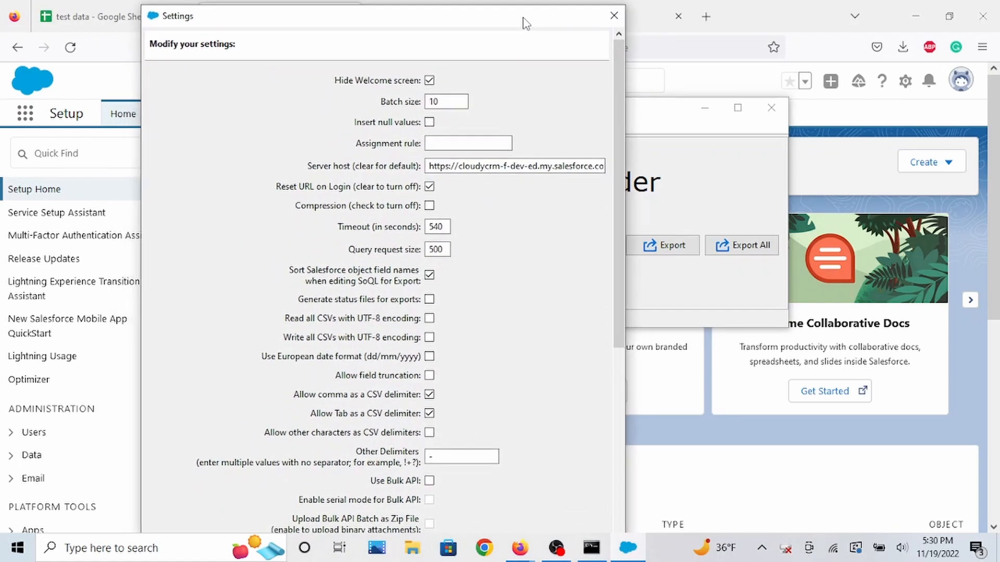
pyautogui.moveTo(618, 207)
pyautogui.mouseDown()
pyautogui.moveTo(612, 242)
pyautogui.moveTo(618, 208)
pyautogui.mouseUp()
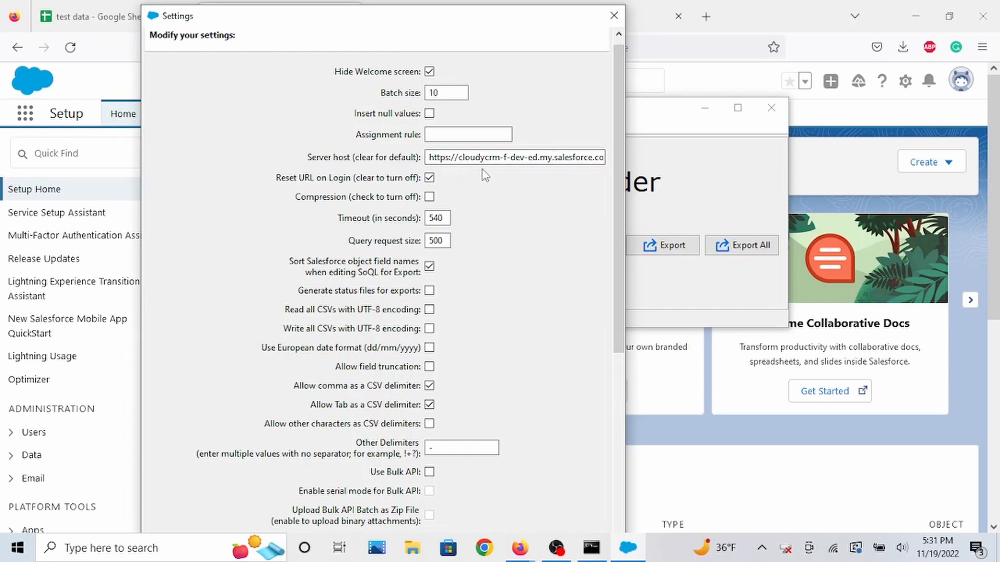
pyautogui.scroll(-4, 508, 245)
pyautogui.scroll(-6, 509, 243)
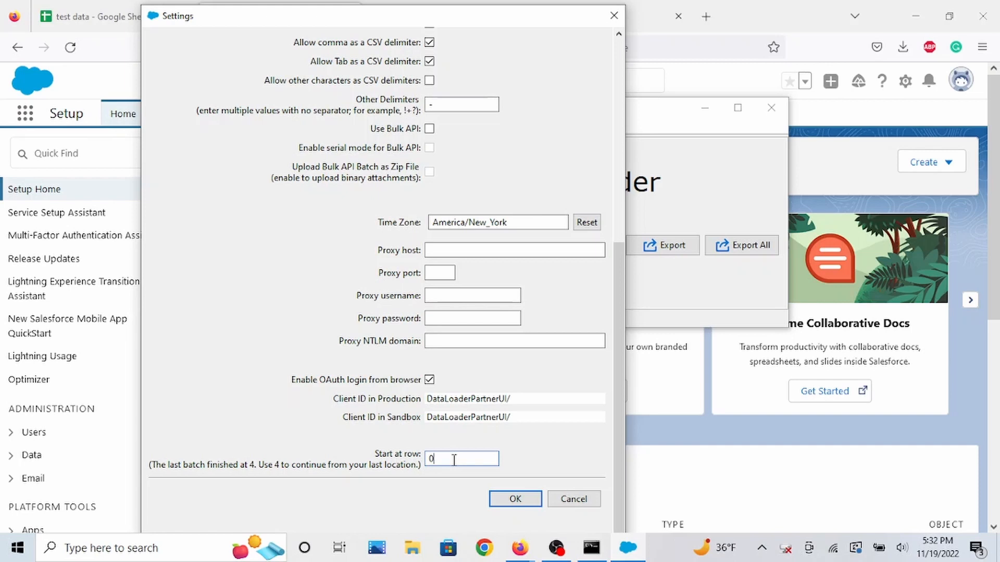
pyautogui.press('BackSpace')
pyautogui.write('1002')
pyautogui.scroll(10, 520, 415)
pyautogui.scroll(-3, 557, 461)
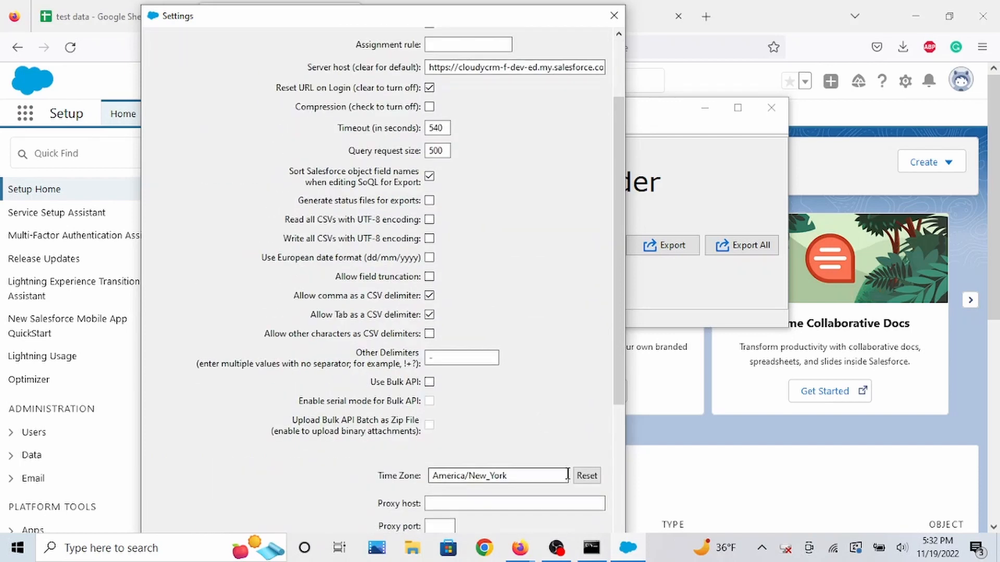
pyautogui.scroll(-5, 572, 494)
pyautogui.click(575, 499)
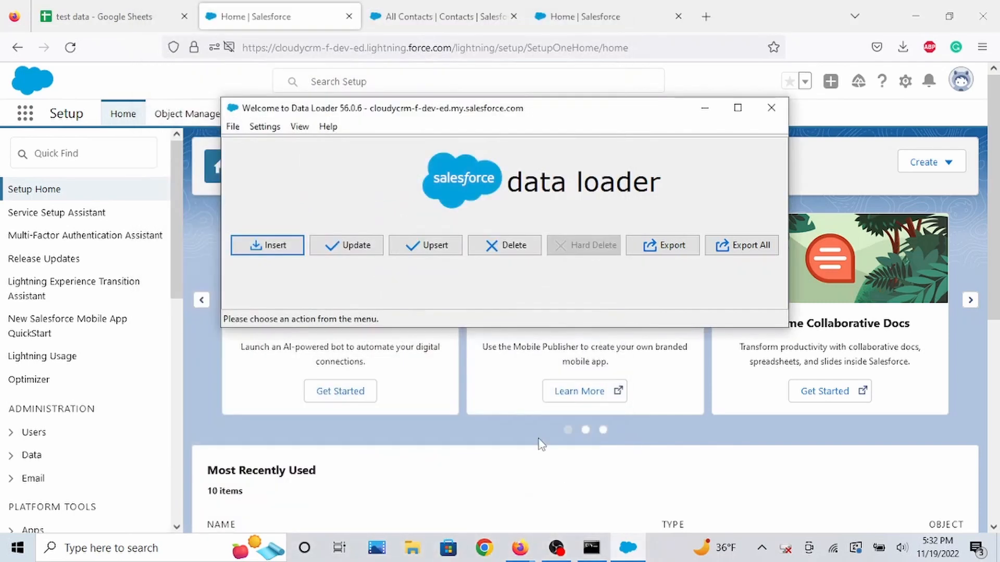
# Open the CSV Chooser from the View options and close it.
pyautogui.click(299, 127)
pyautogui.click(333, 142)
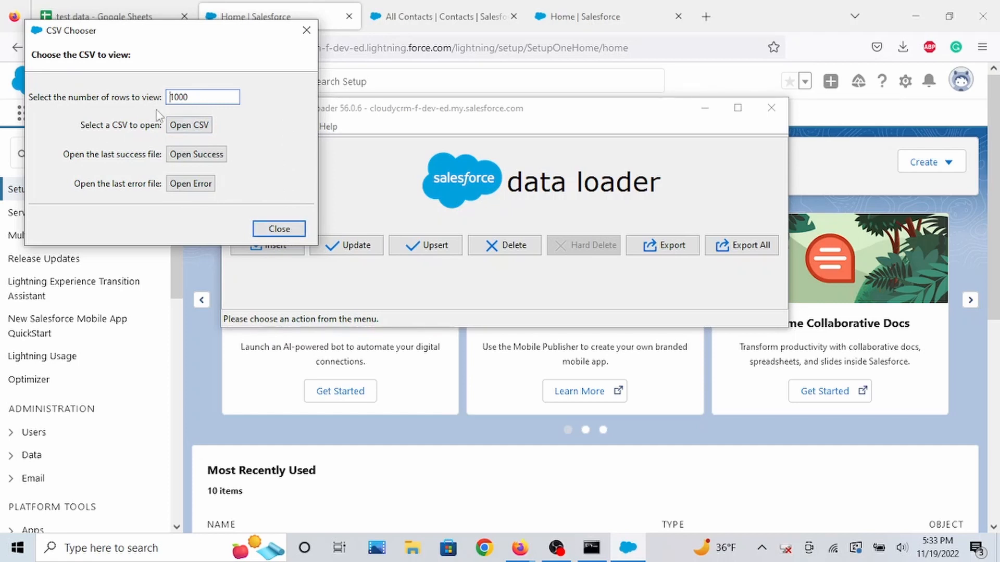
pyautogui.click(279, 229)
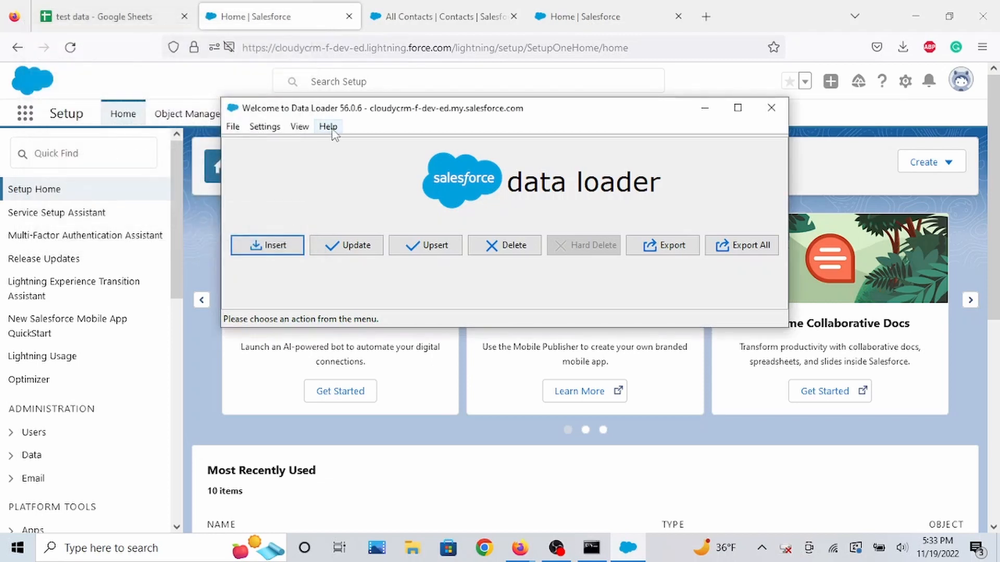
# Open the Data Loader Help window, read it, and close it.
pyautogui.click(328, 127)
pyautogui.click(342, 145)
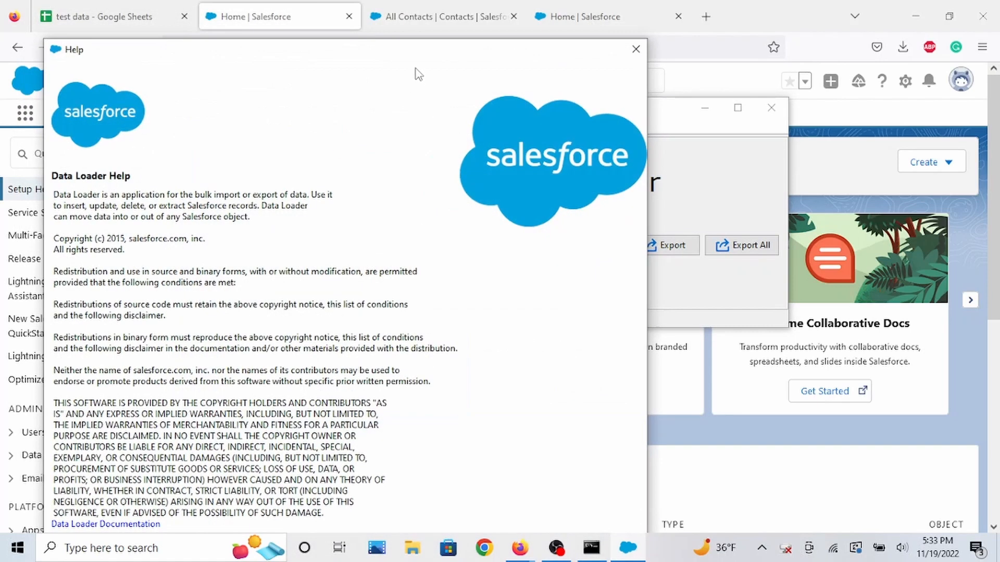
pyautogui.moveTo(418, 61); pyautogui.dragTo(444, 14)
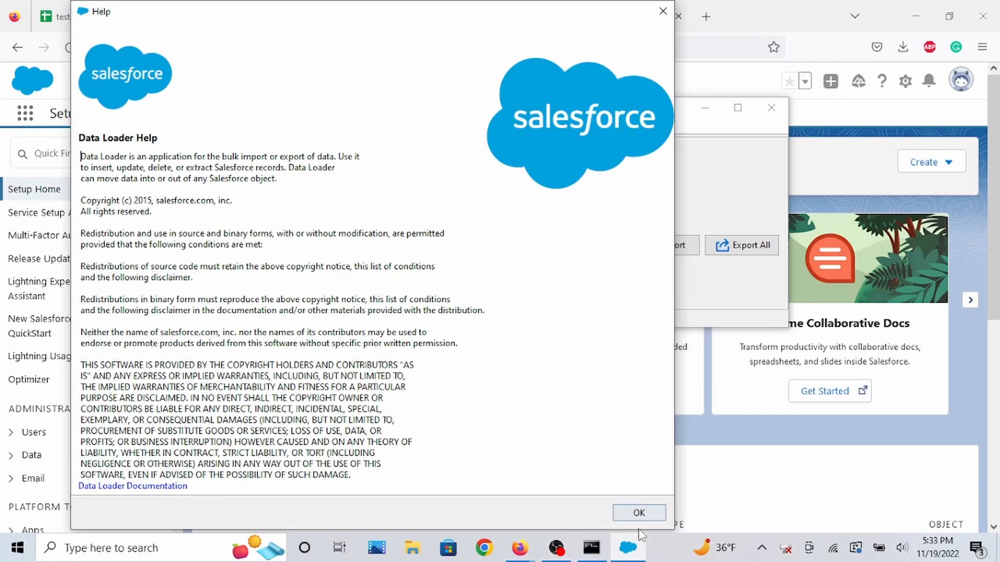
pyautogui.click(660, 514)
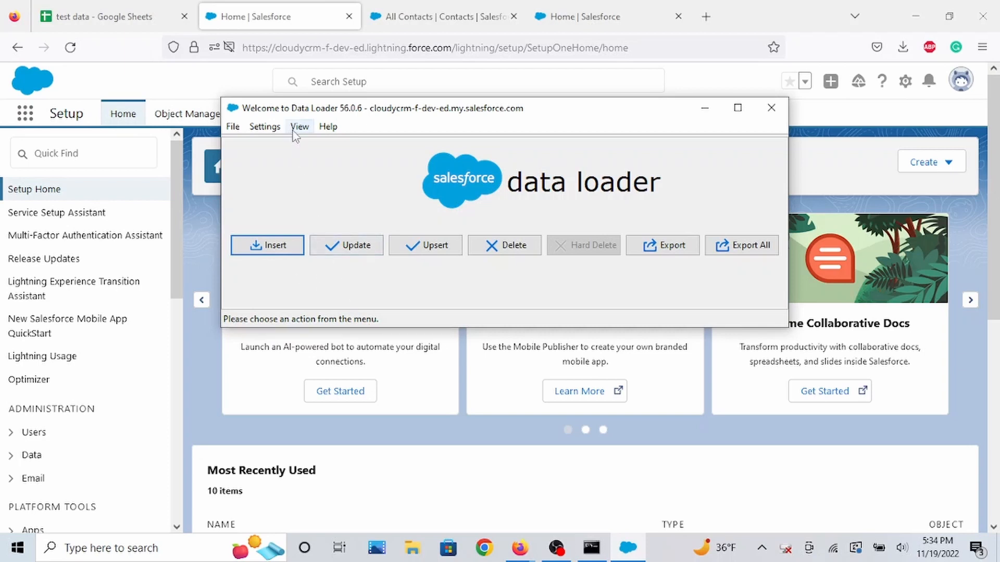
# Check the test data sheet, then search Salesforce for the record owner user by name and open that user's profile.
pyautogui.click(125, 18)
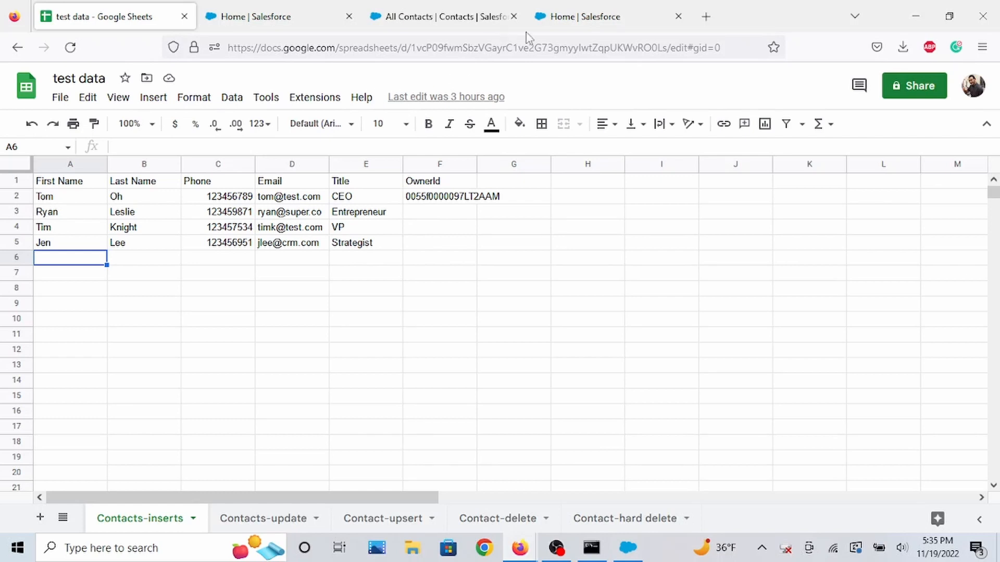
pyautogui.click(308, 14)
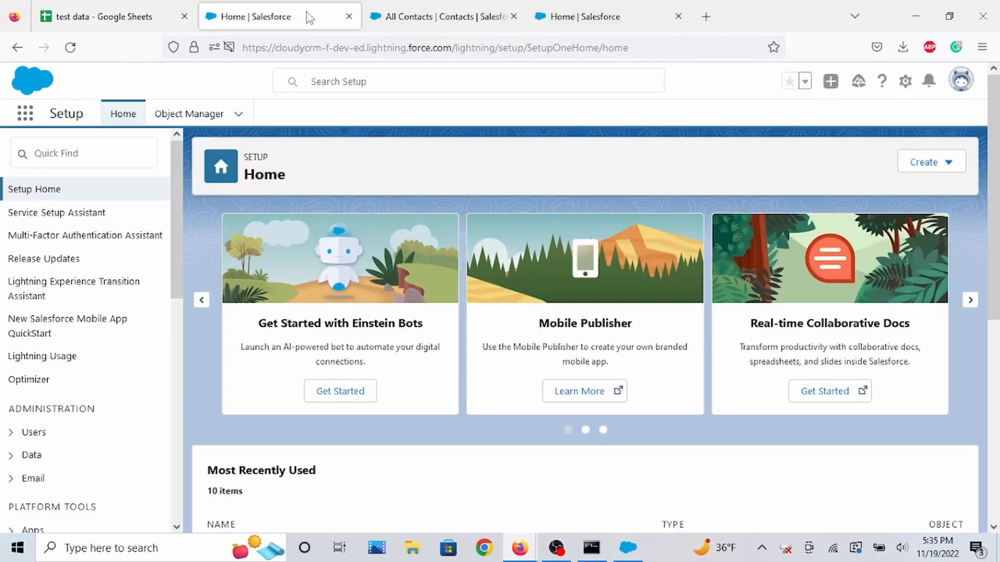
pyautogui.click(384, 7)
pyautogui.click(443, 82)
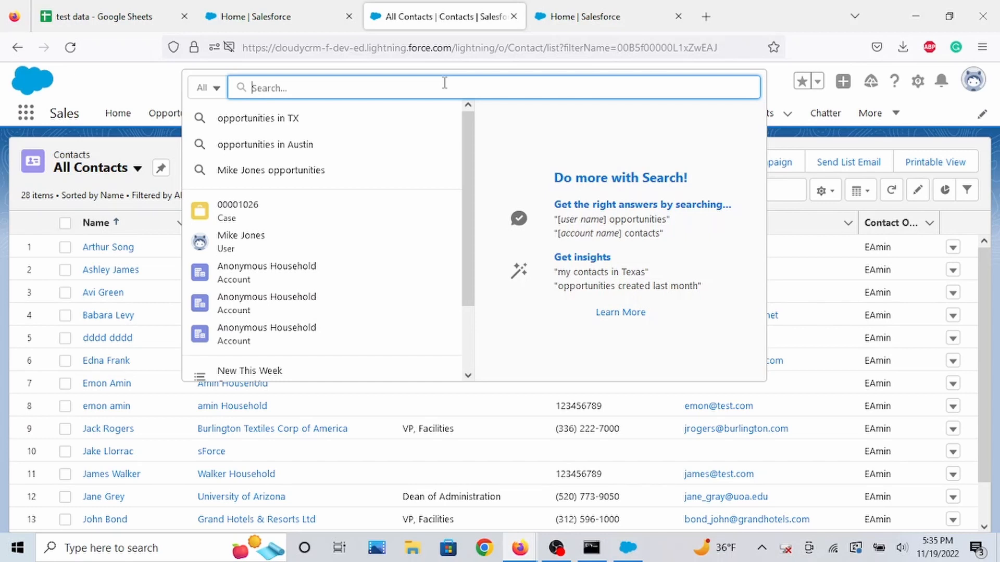
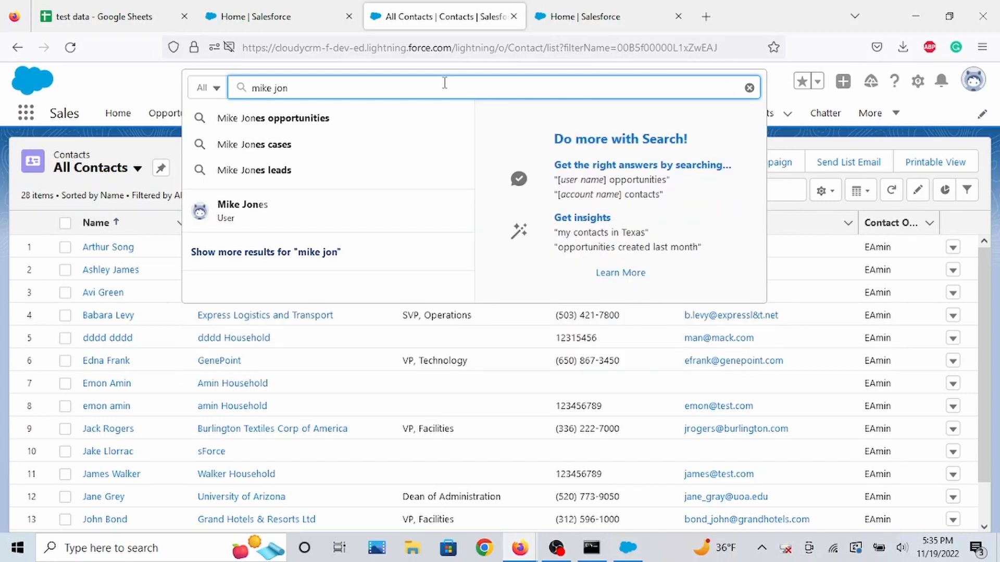
pyautogui.click(367, 214)
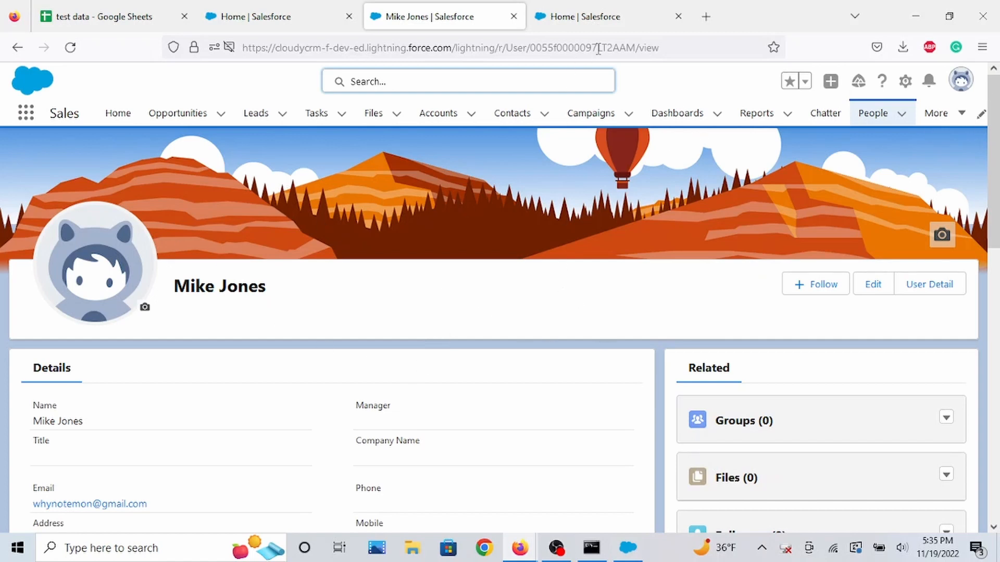
# Highlight the user's record ID in the address bar and compare it with the OwnerId column in the sheet.
pyautogui.moveTo(638, 49); pyautogui.dragTo(533, 55)
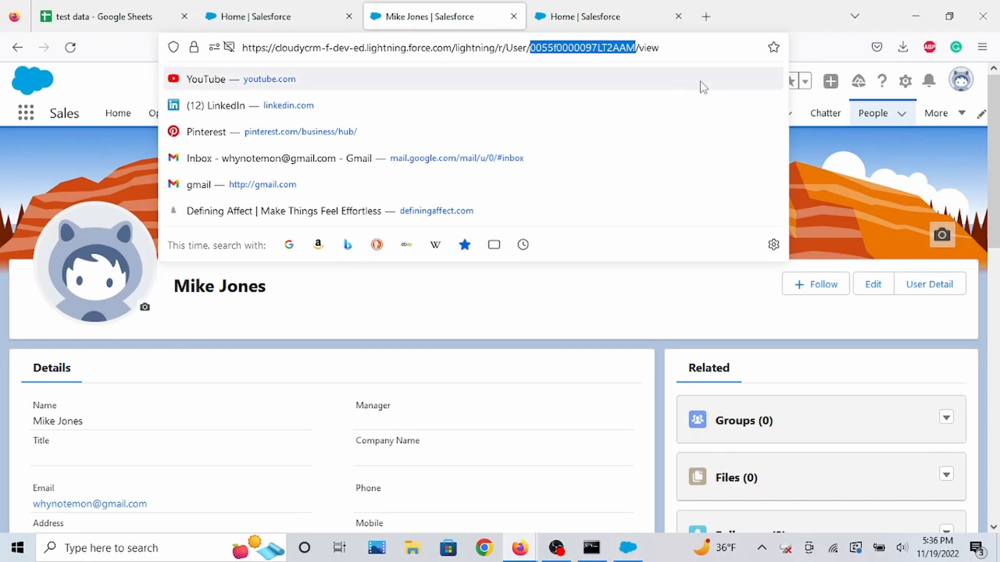
pyautogui.click(857, 183)
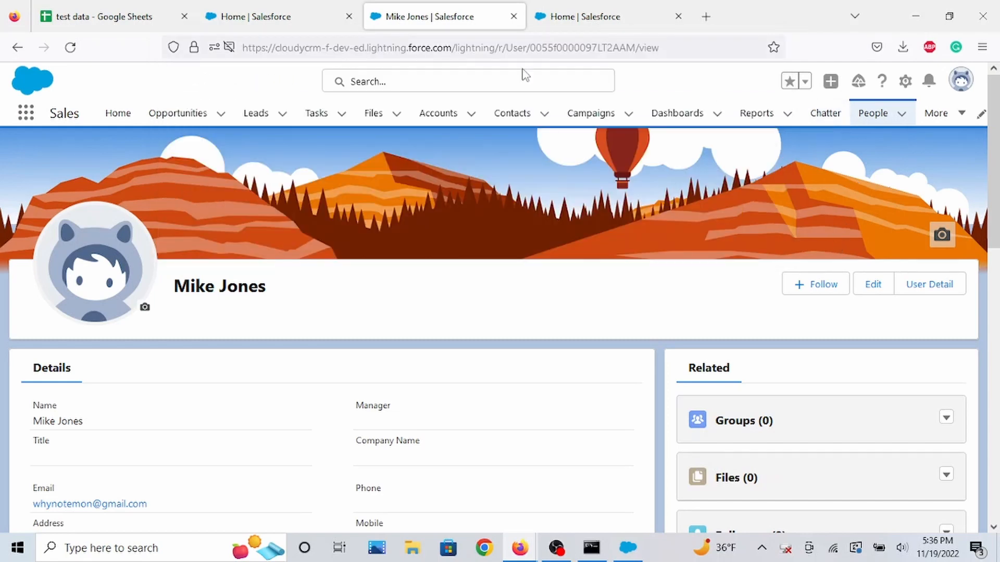
pyautogui.click(148, 19)
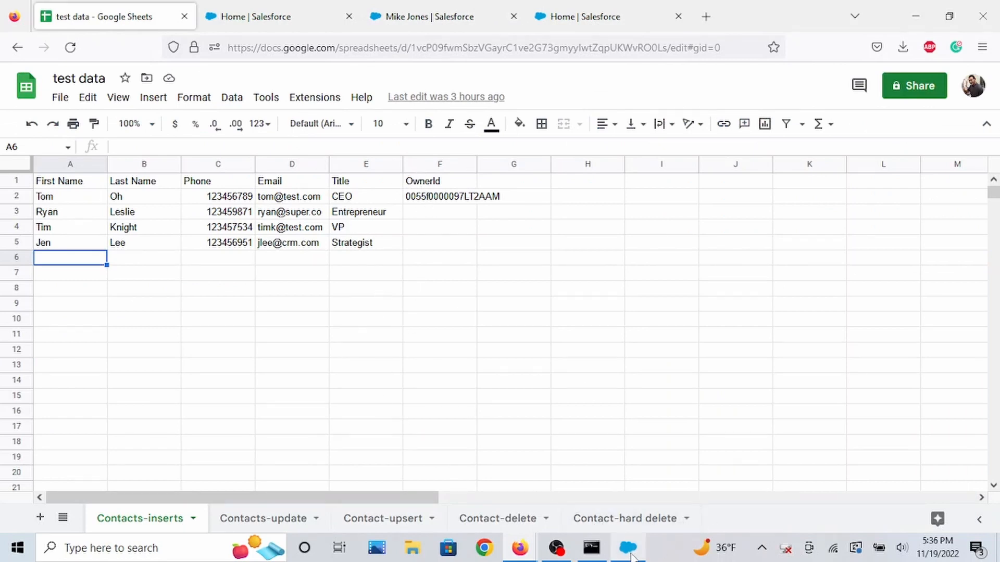
# Bring Data Loader forward and start an Insert operation.
pyautogui.moveTo(633, 556)
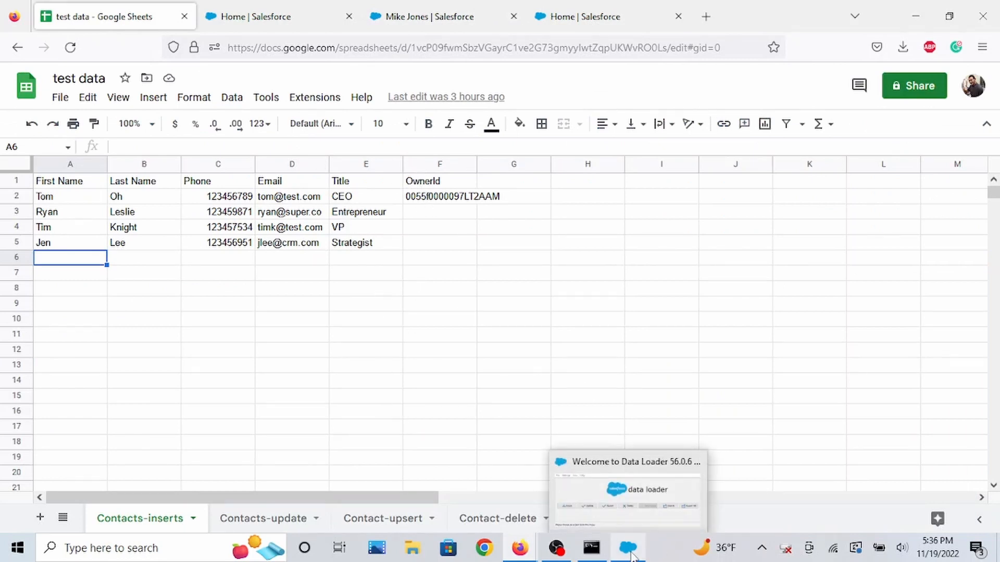
pyautogui.click(628, 489)
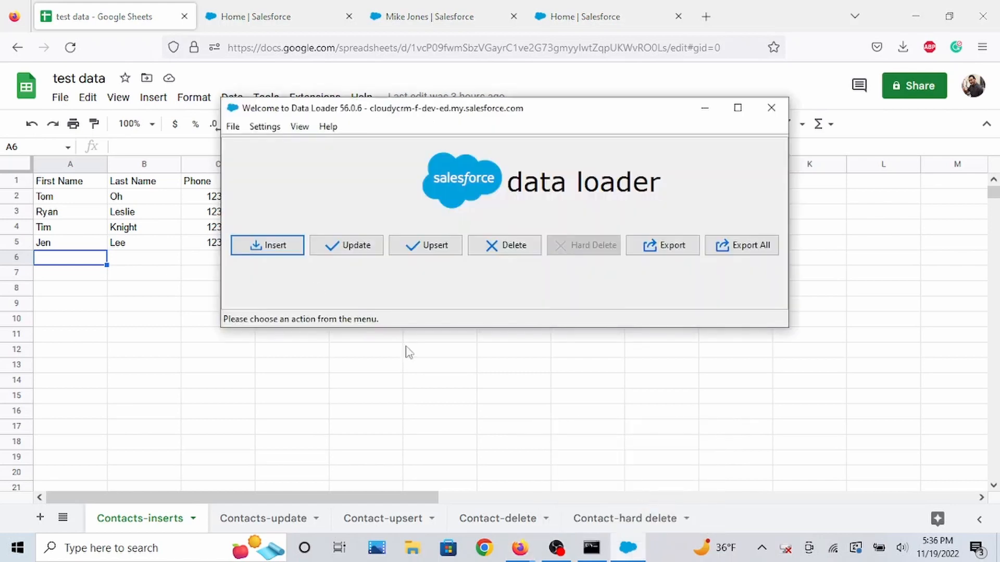
pyautogui.click(279, 255)
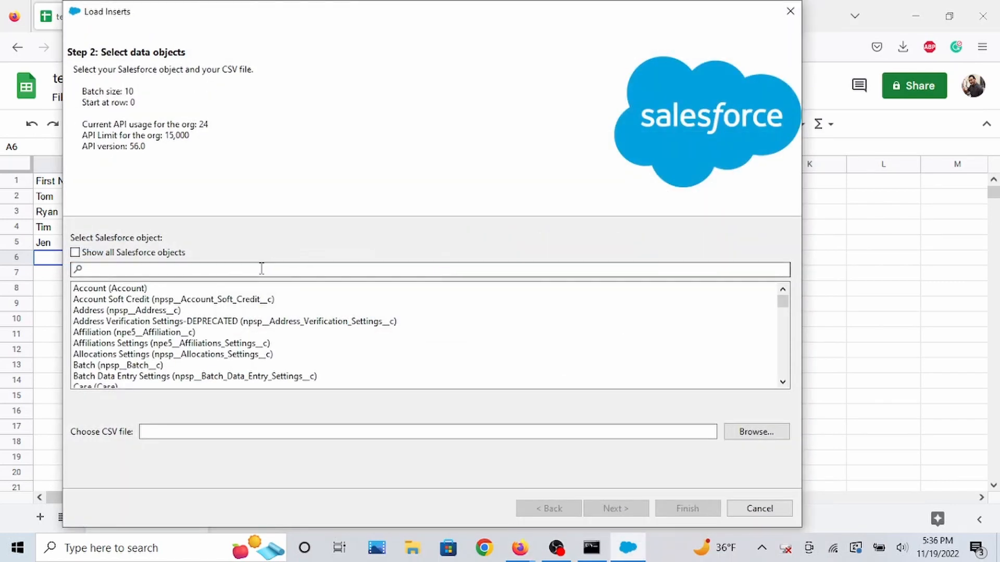
# Toggle showing all Salesforce objects on and back off.
pyautogui.click(75, 253)
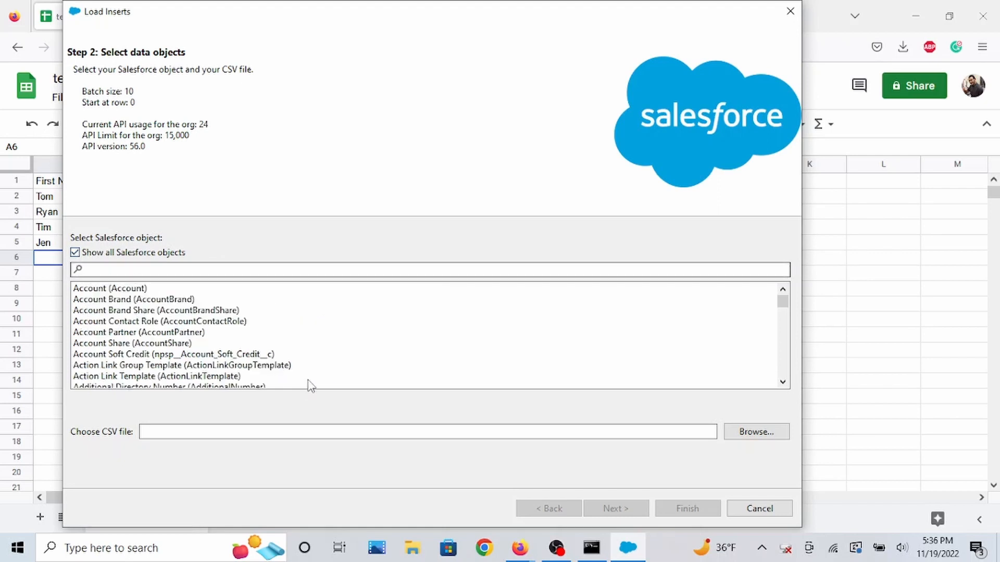
pyautogui.scroll(-3, 313, 372)
pyautogui.scroll(3, 314, 365)
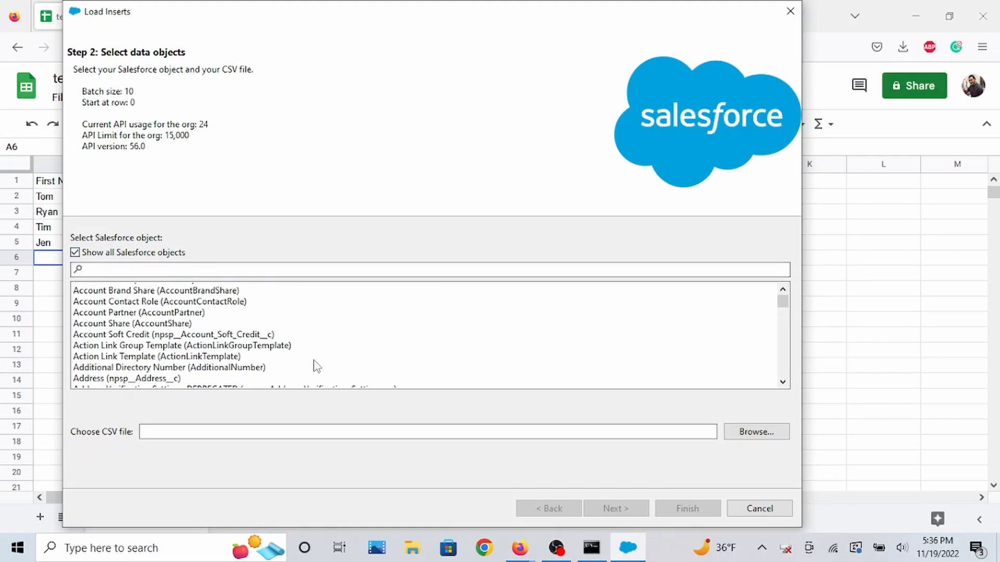
pyautogui.click(137, 253)
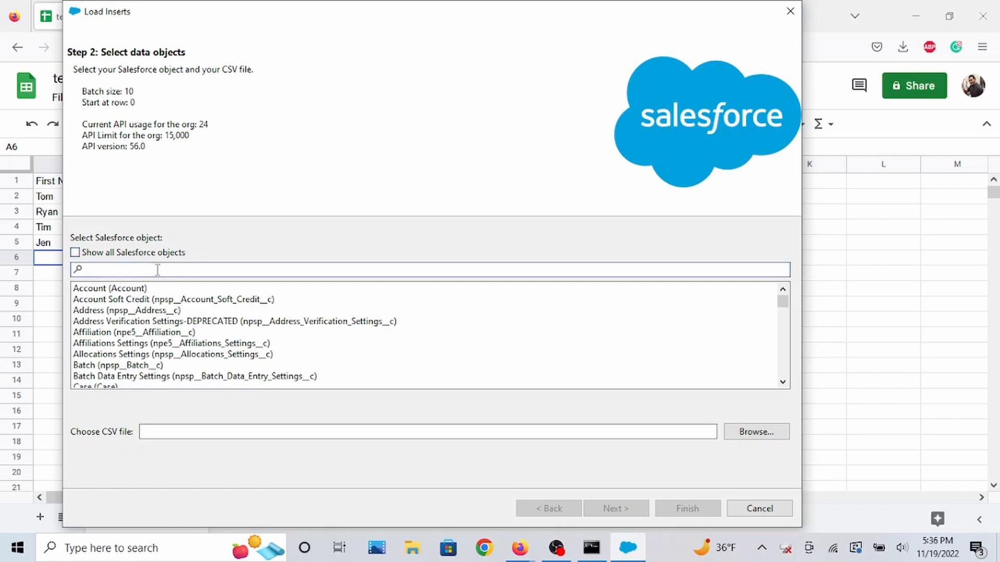
# Select the Contact object and choose the file test data - Contacts-inserts.csv from the test_data folder.
pyautogui.write('contact')
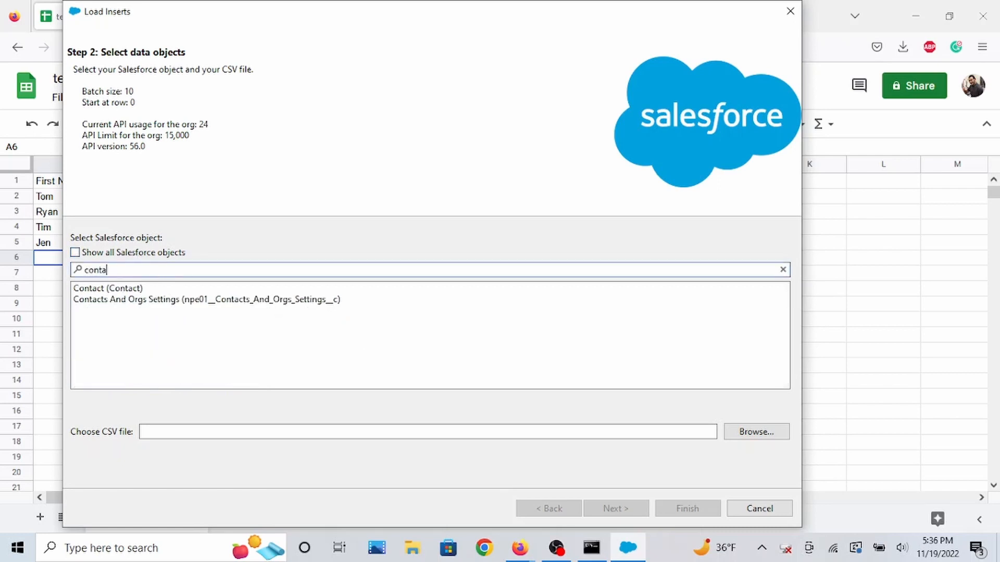
pyautogui.click(131, 290)
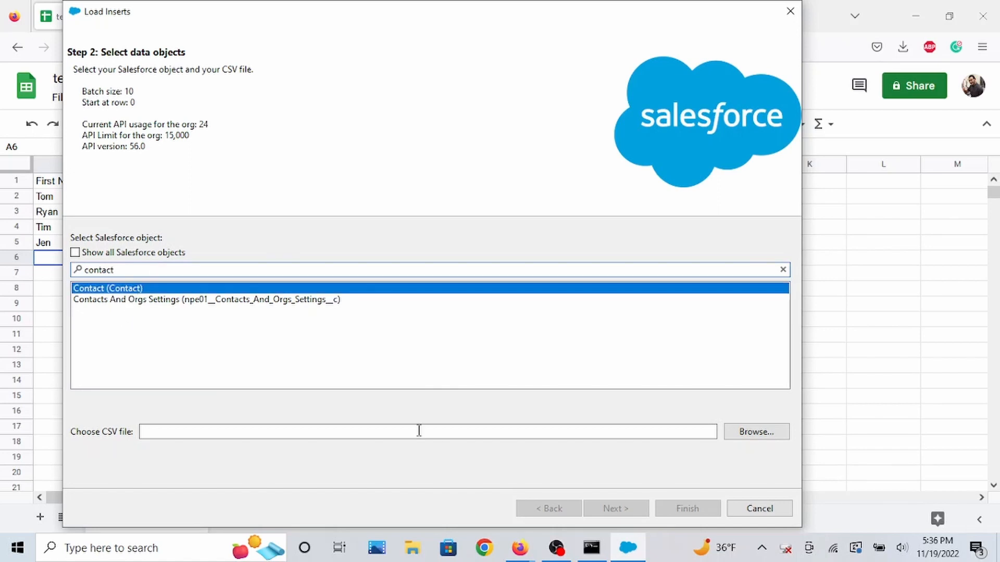
pyautogui.click(763, 440)
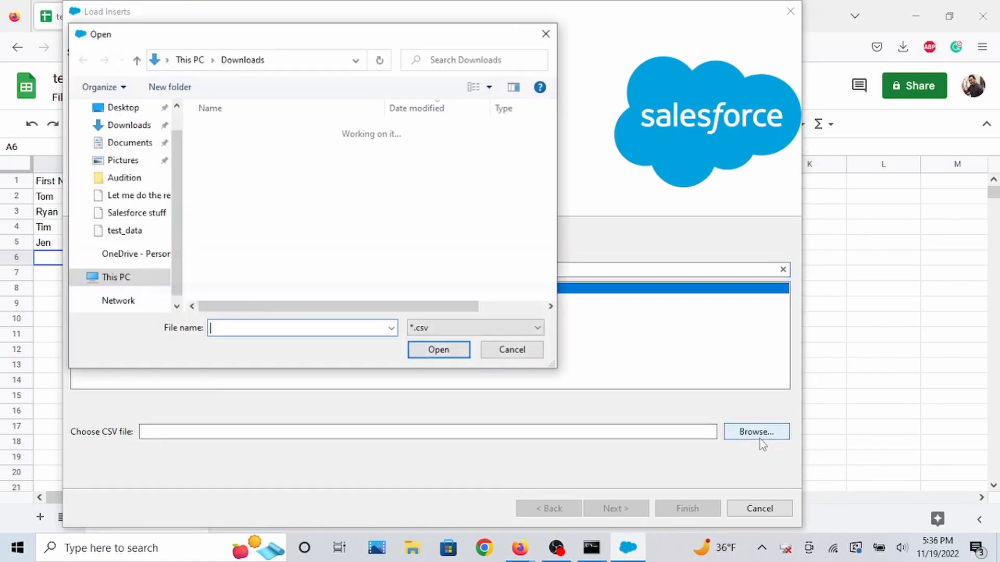
pyautogui.scroll(-1, 142, 227)
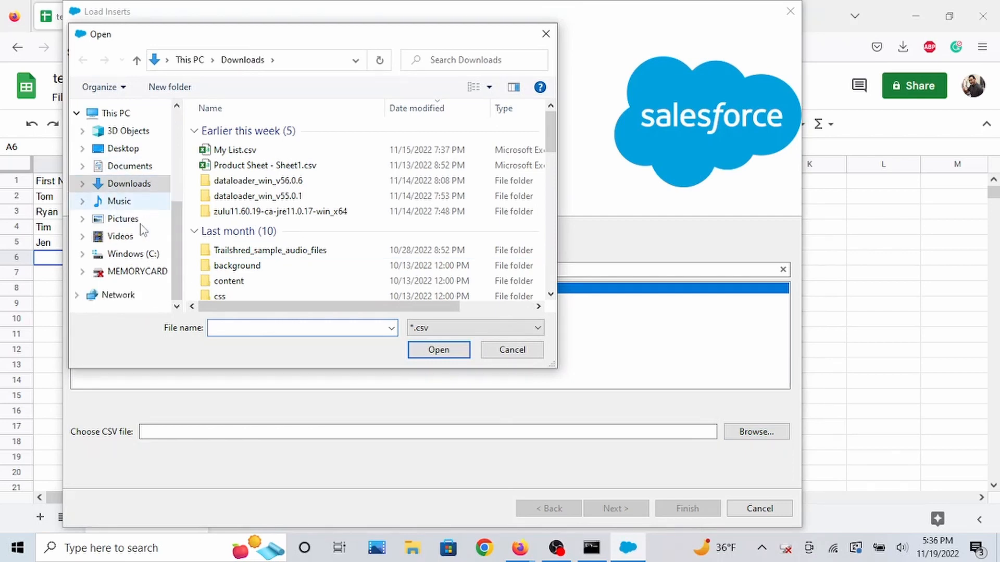
pyautogui.scroll(3, 136, 260)
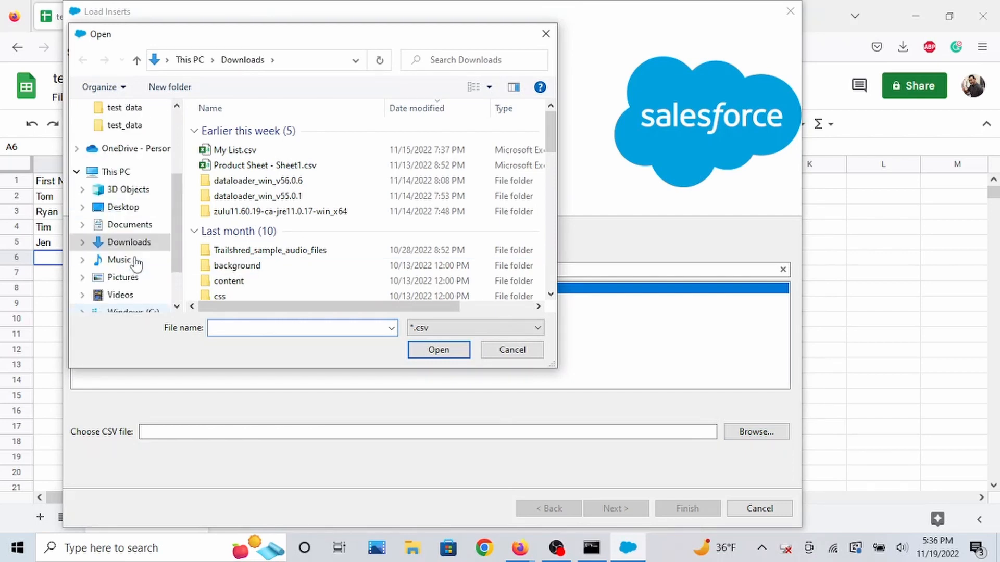
pyautogui.click(119, 126)
pyautogui.click(241, 146)
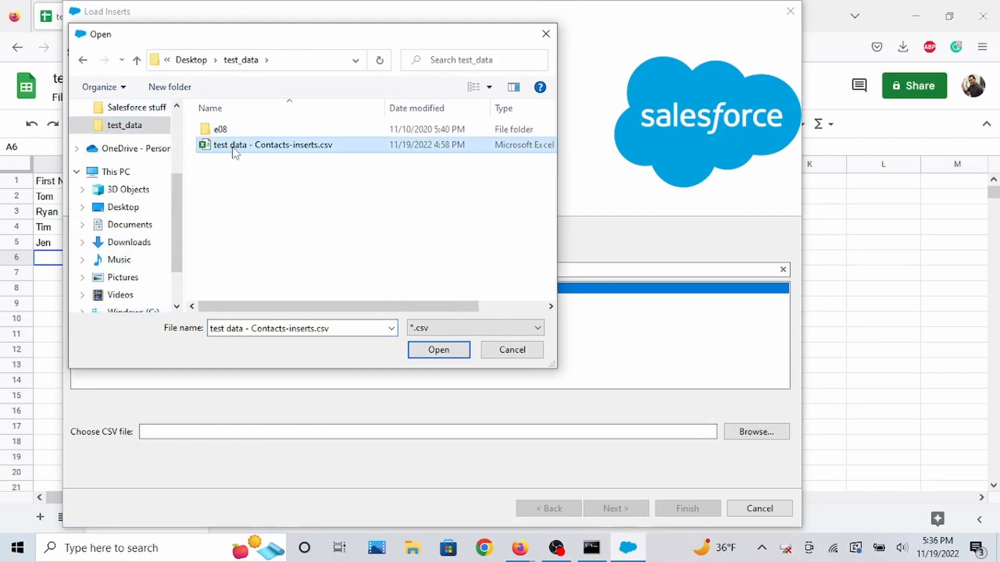
pyautogui.click(429, 354)
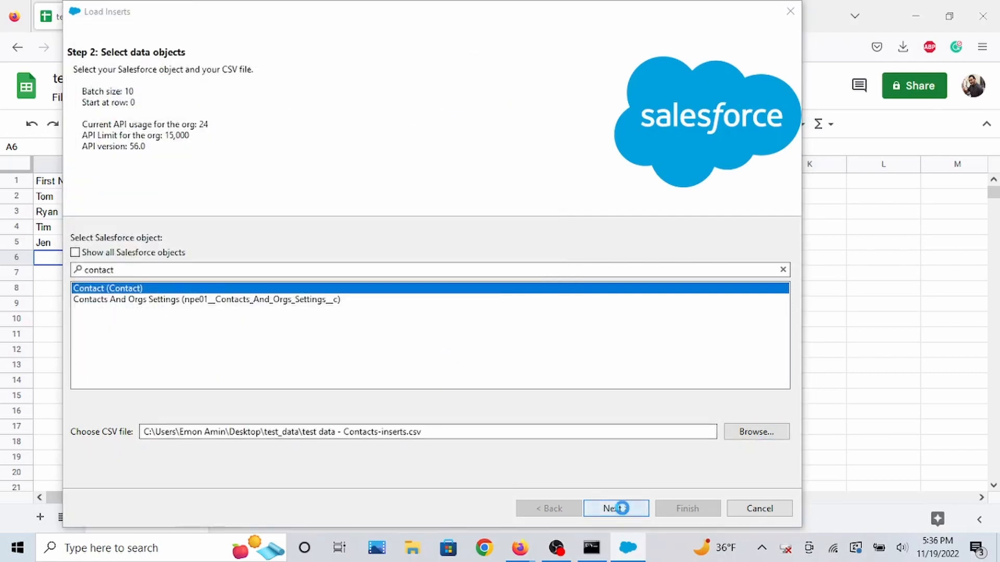
# Continue to the mapping step and auto-match the CSV columns to the Contact fields.
pyautogui.click(616, 508)
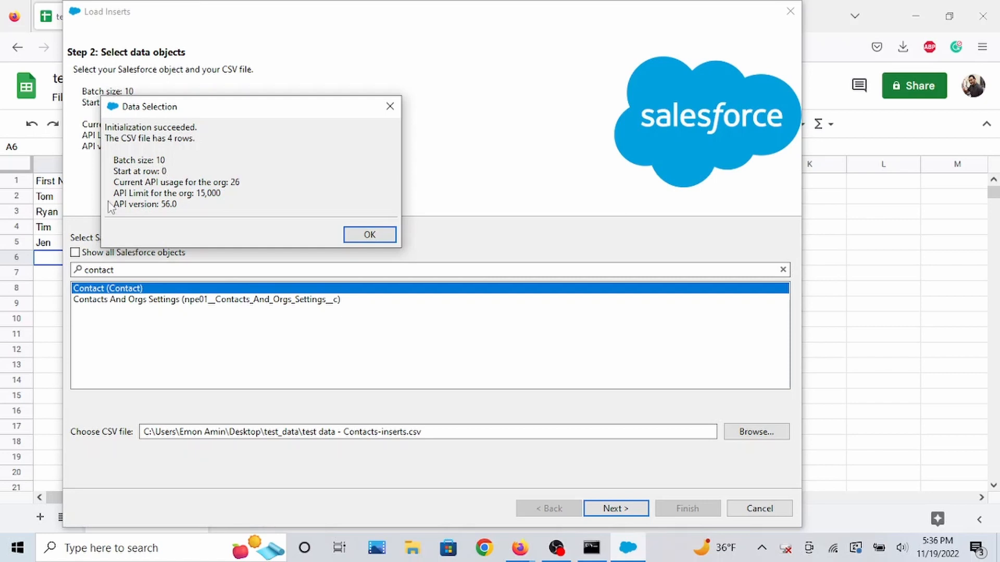
pyautogui.click(369, 235)
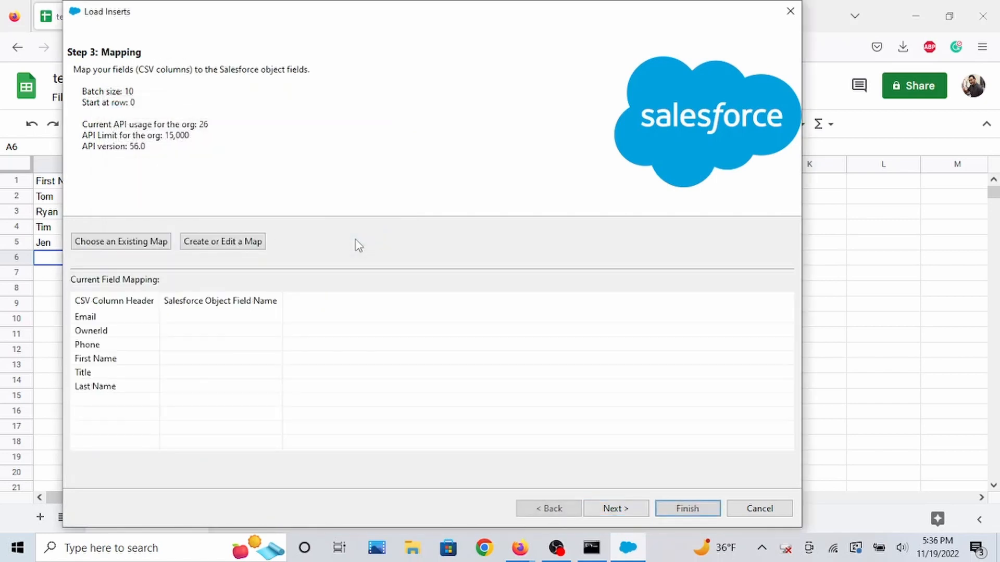
pyautogui.click(255, 243)
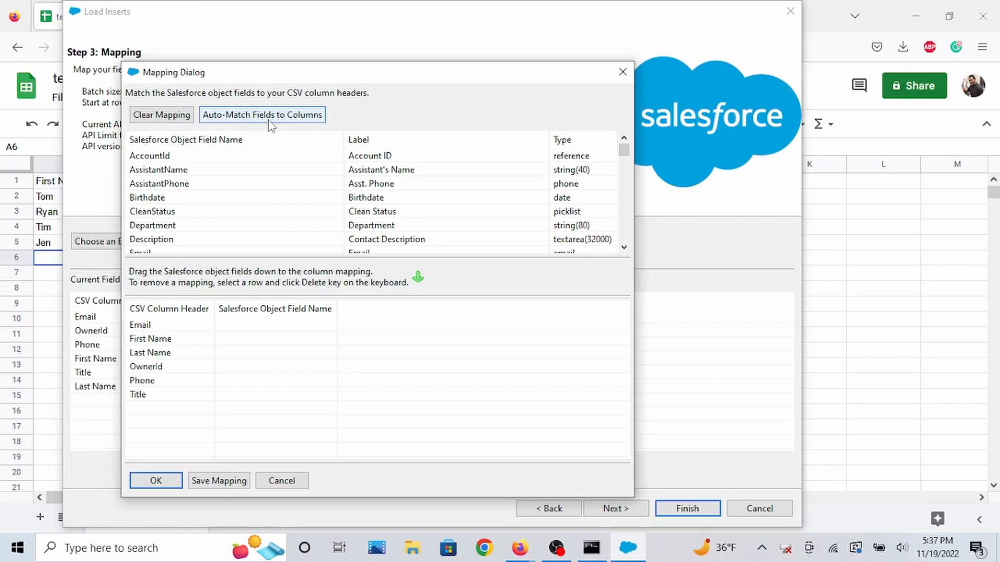
pyautogui.click(270, 122)
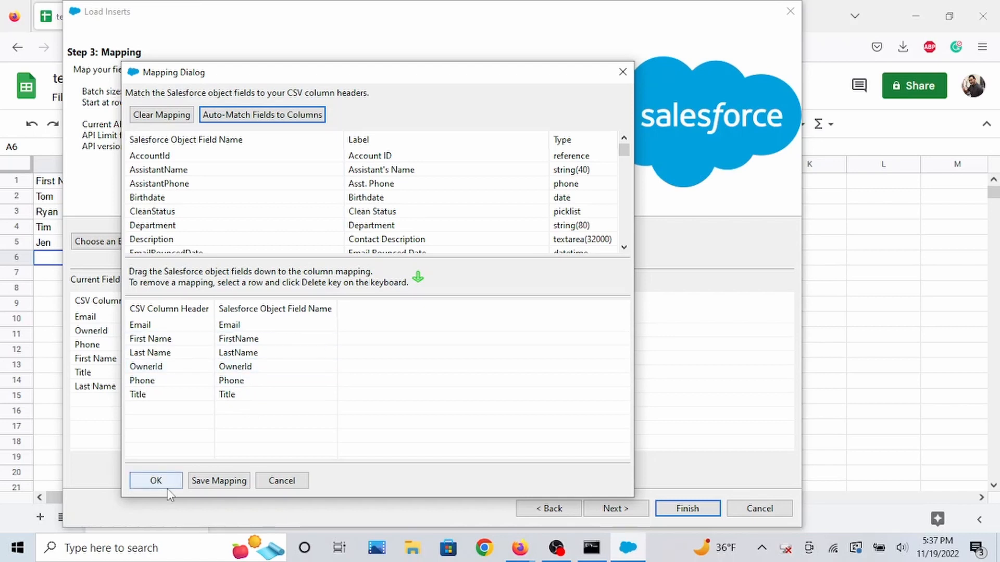
pyautogui.click(156, 480)
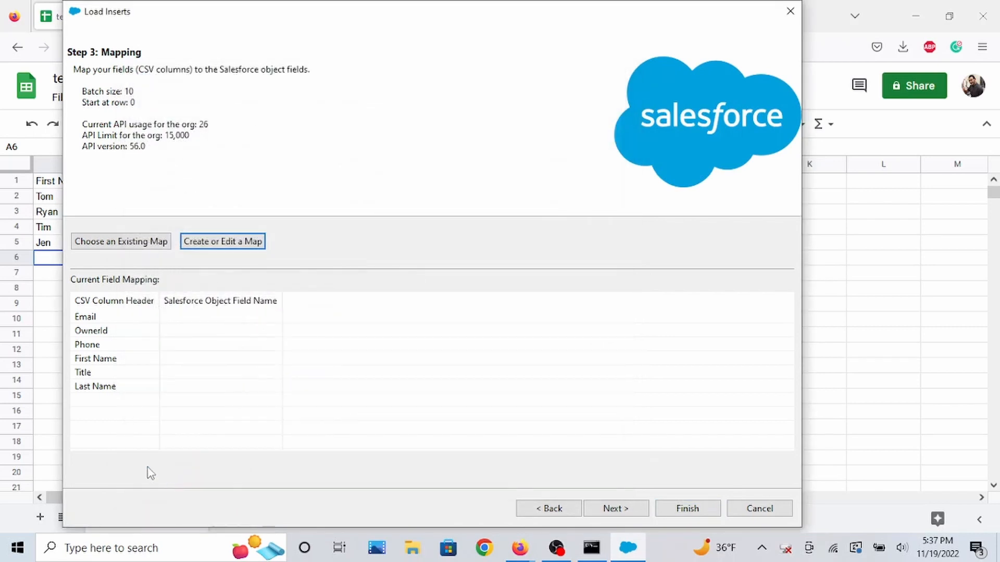
# Advance to the finish step and run the insert, confirming the prompt to proceed.
pyautogui.click(620, 510)
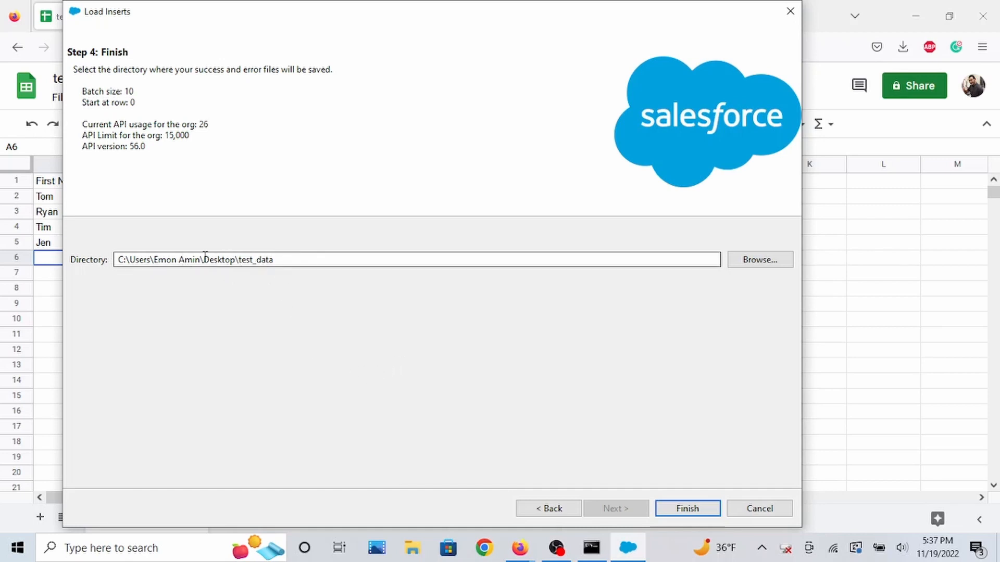
pyautogui.click(675, 506)
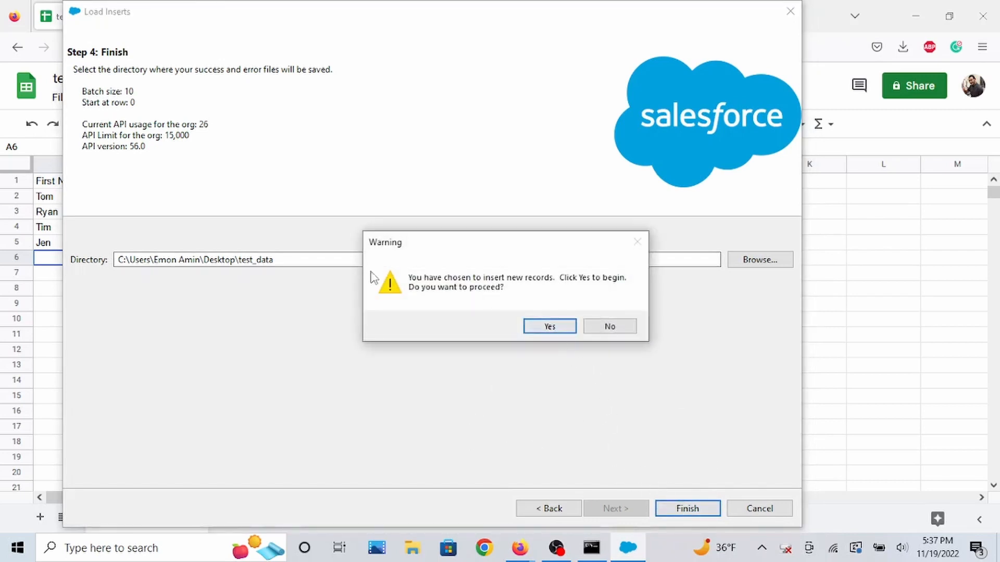
pyautogui.click(533, 334)
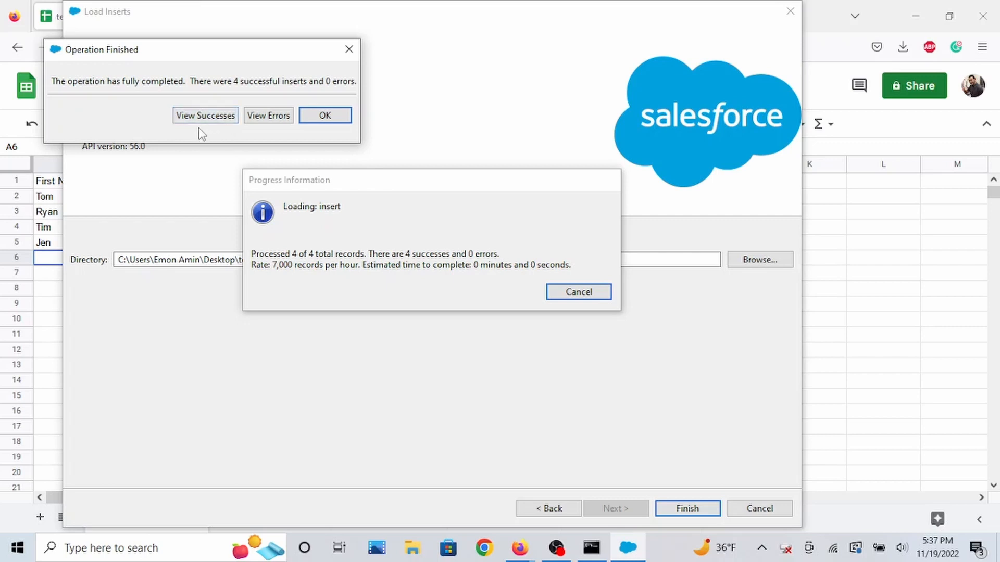
# Open and review the success file of the insert operation.
pyautogui.moveTo(210, 53); pyautogui.dragTo(298, 94)
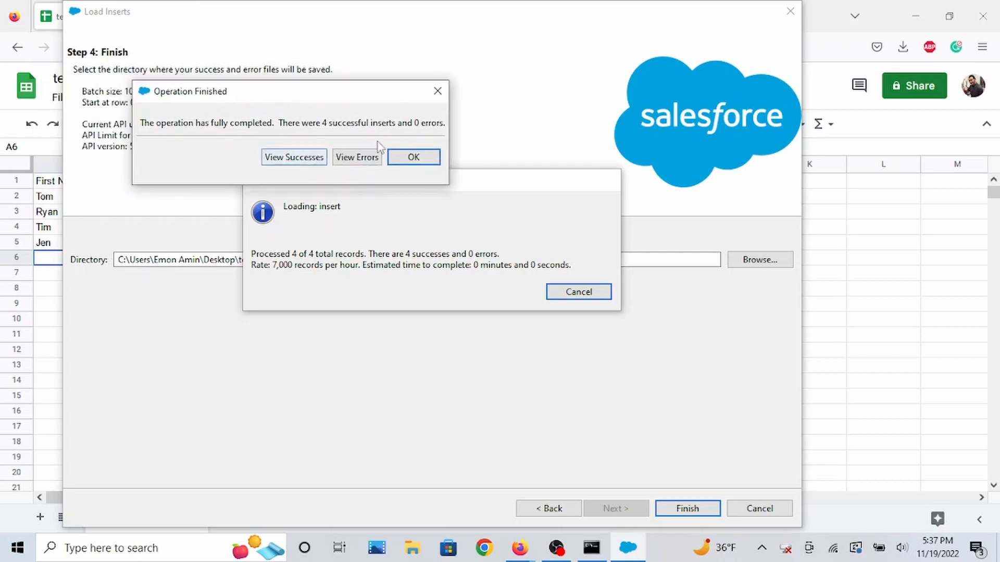
pyautogui.click(310, 163)
pyautogui.moveTo(491, 321); pyautogui.dragTo(764, 321)
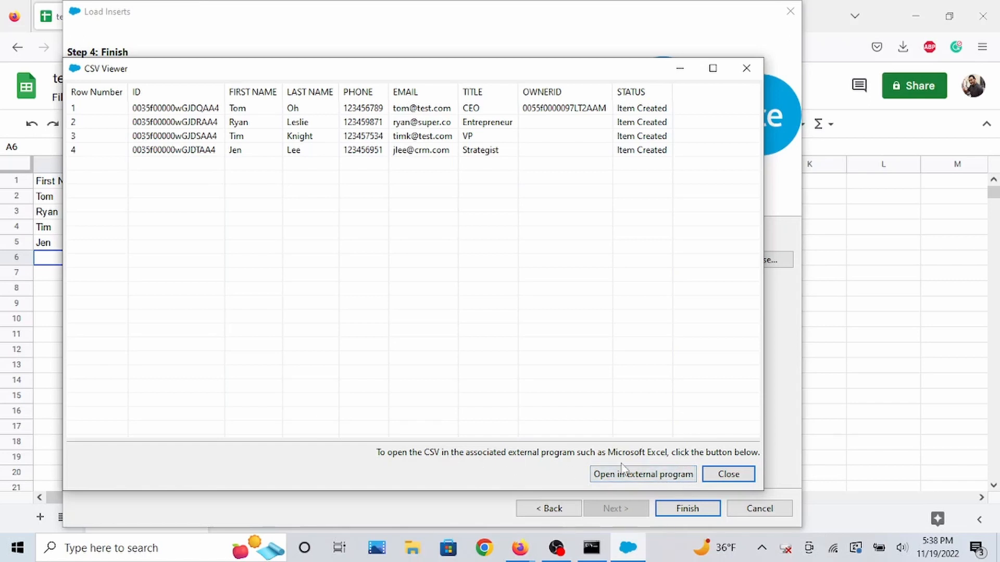
pyautogui.click(727, 476)
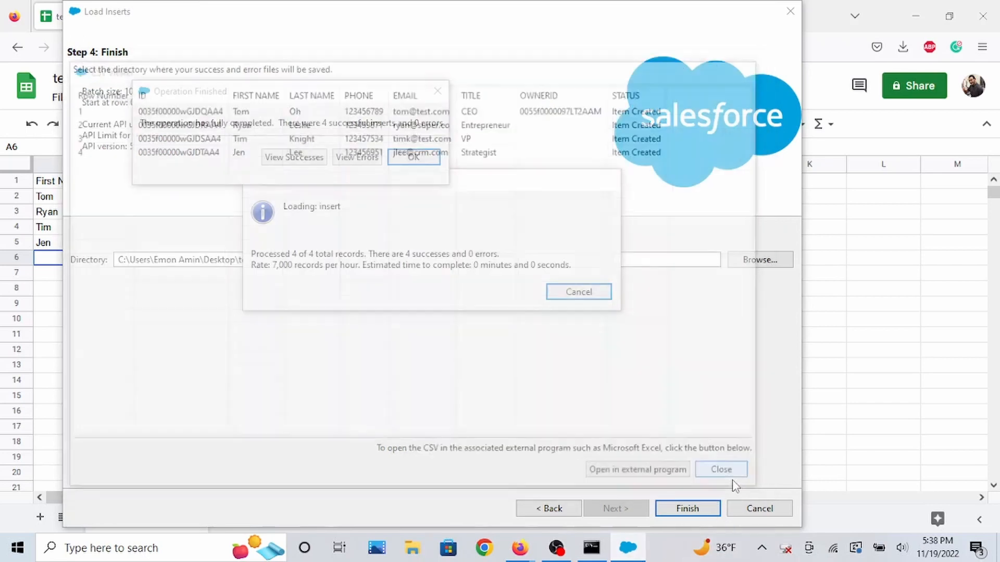
# Open the error file, then close it and the operation results dialog.
pyautogui.click(363, 165)
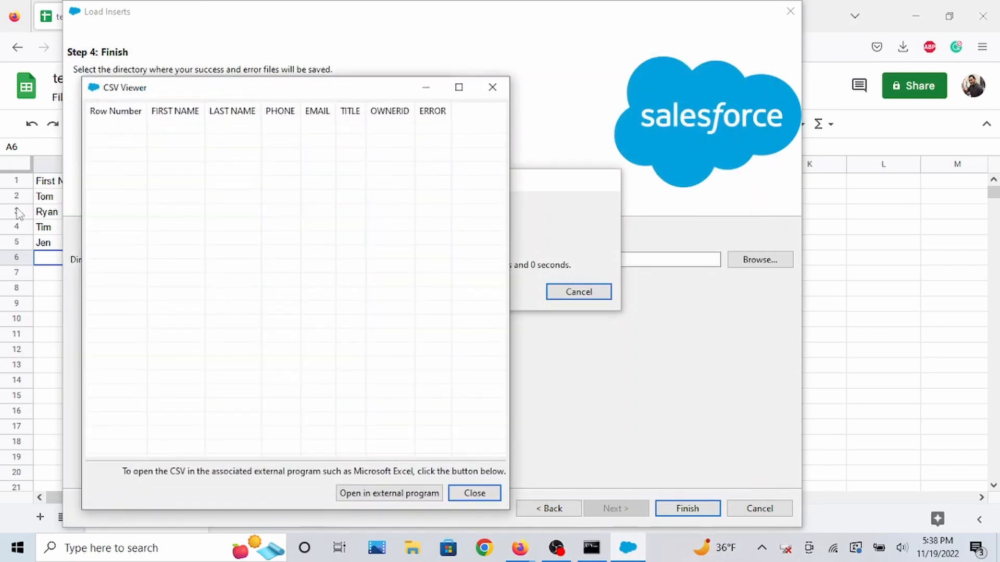
pyautogui.click(482, 496)
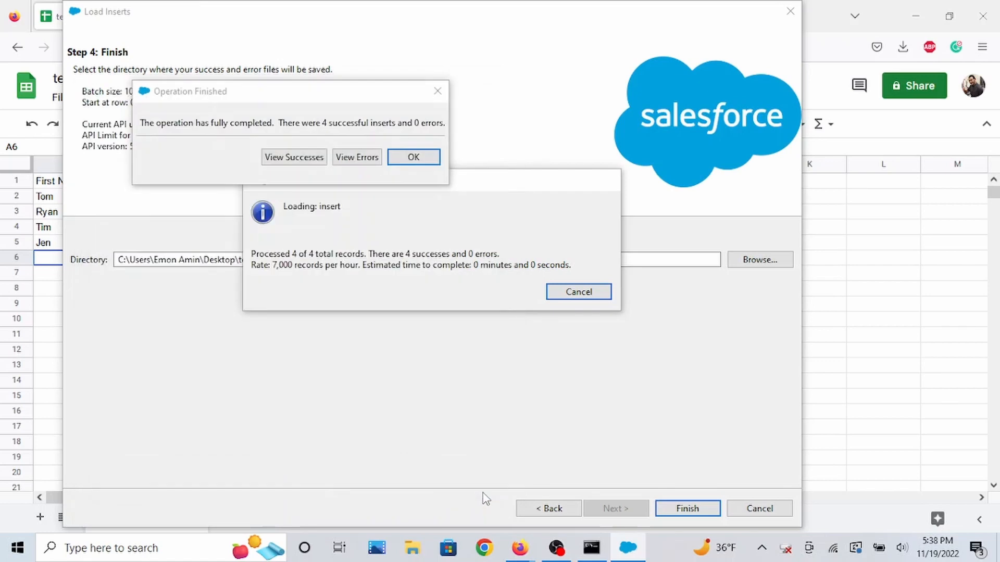
pyautogui.click(415, 158)
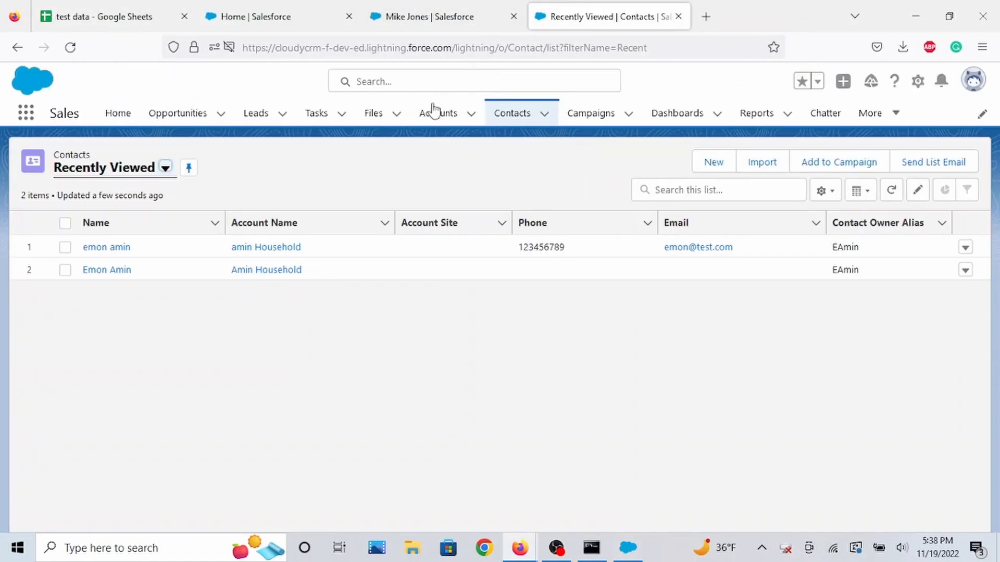
# Switch the Contacts list in Salesforce to the New This Week view to check the inserted contacts.
pyautogui.click(95, 178)
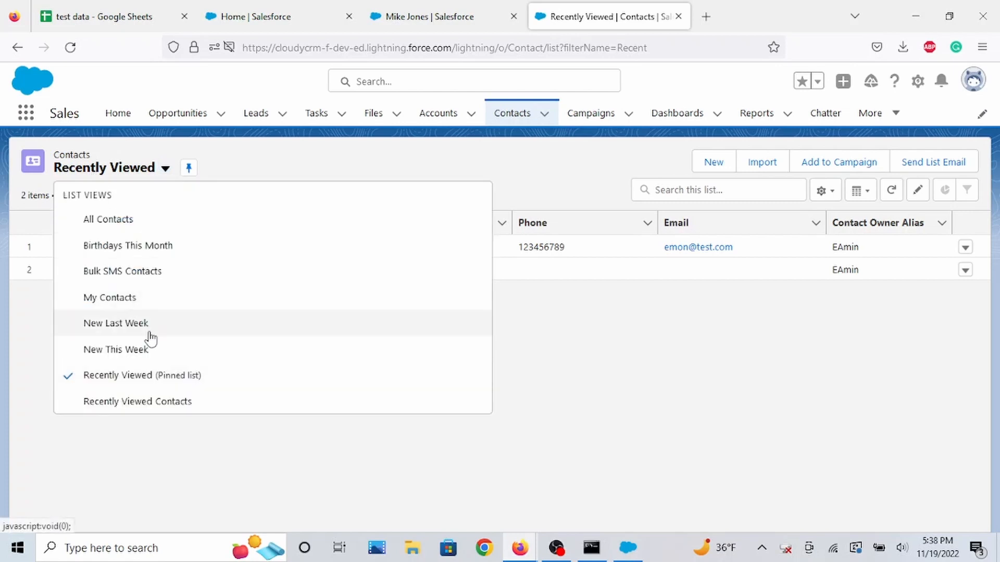
pyautogui.click(138, 351)
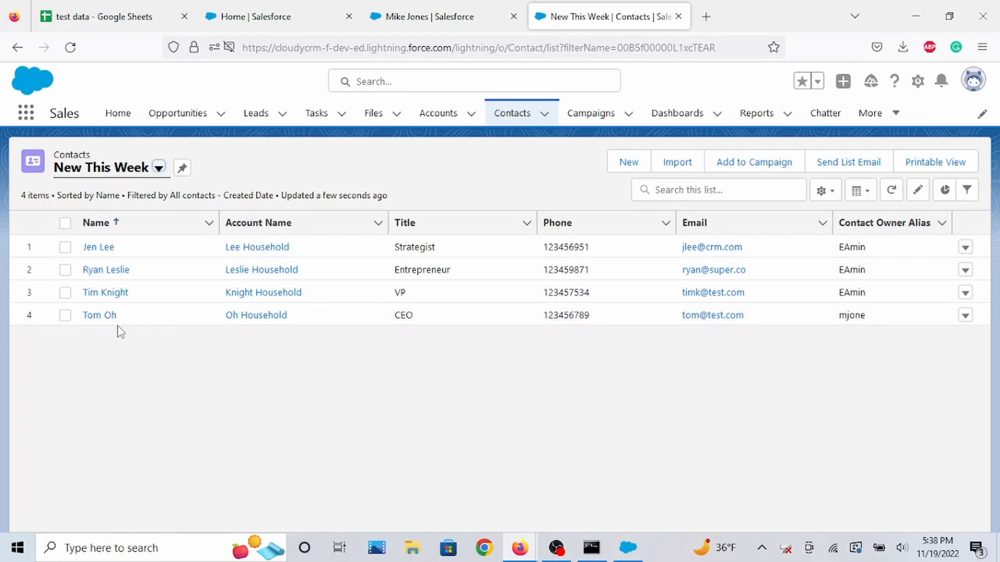
# Compare the Contacts-update sheet of the test data spreadsheet with the Salesforce contacts list.
pyautogui.click(129, 16)
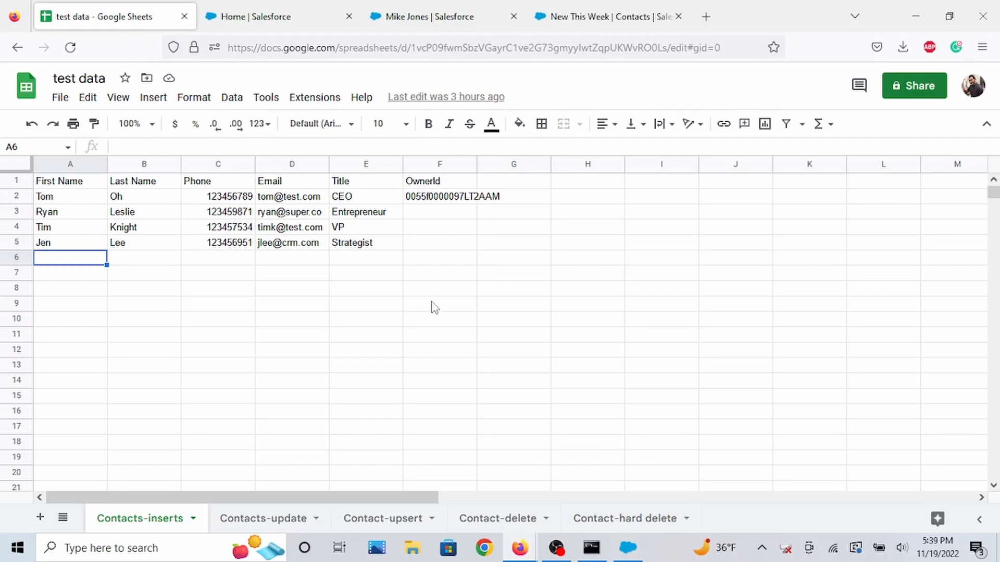
pyautogui.click(628, 482)
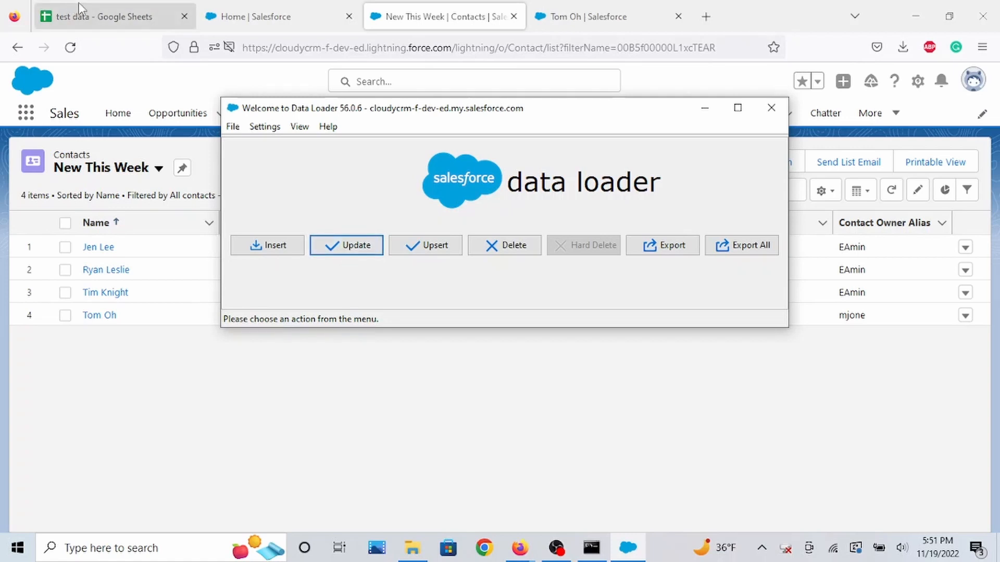
pyautogui.click(102, 17)
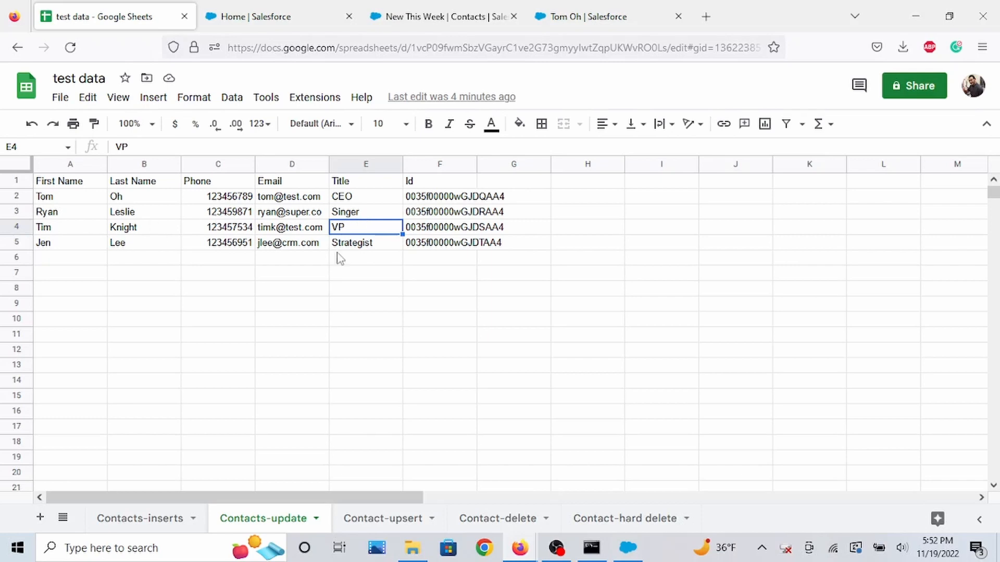
pyautogui.click(416, 6)
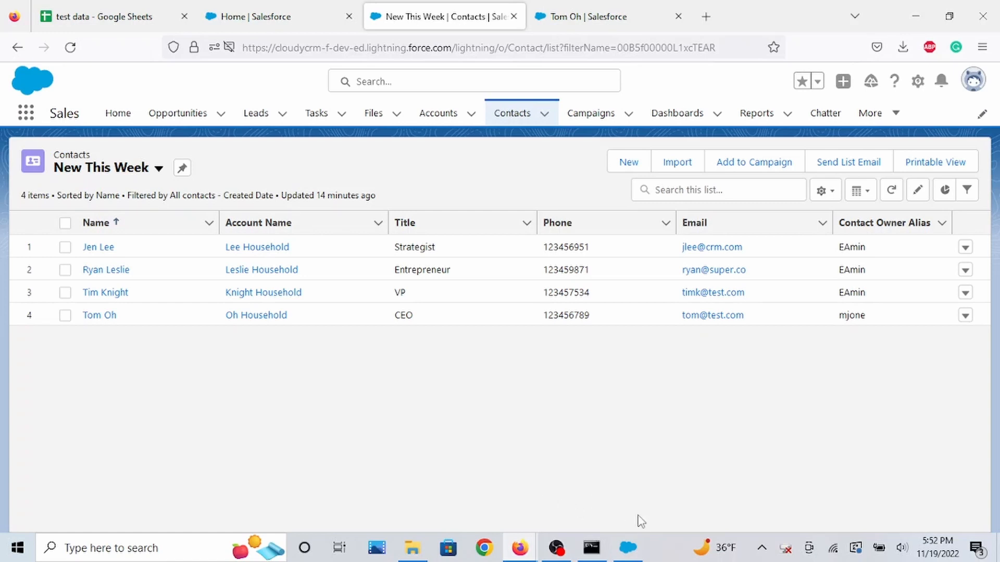
# Start an Update operation in Data Loader and select the Contact object.
pyautogui.click(629, 547)
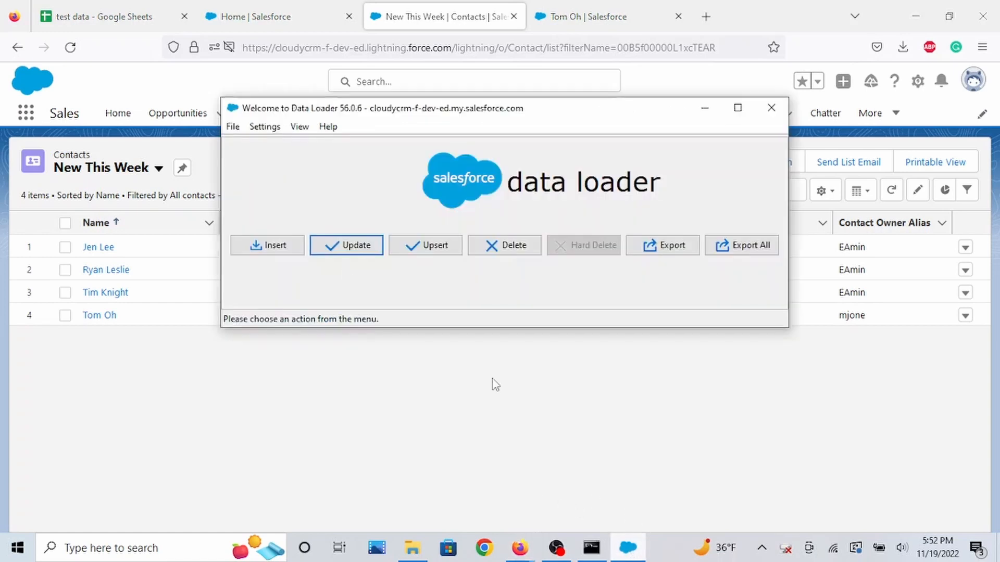
pyautogui.click(357, 250)
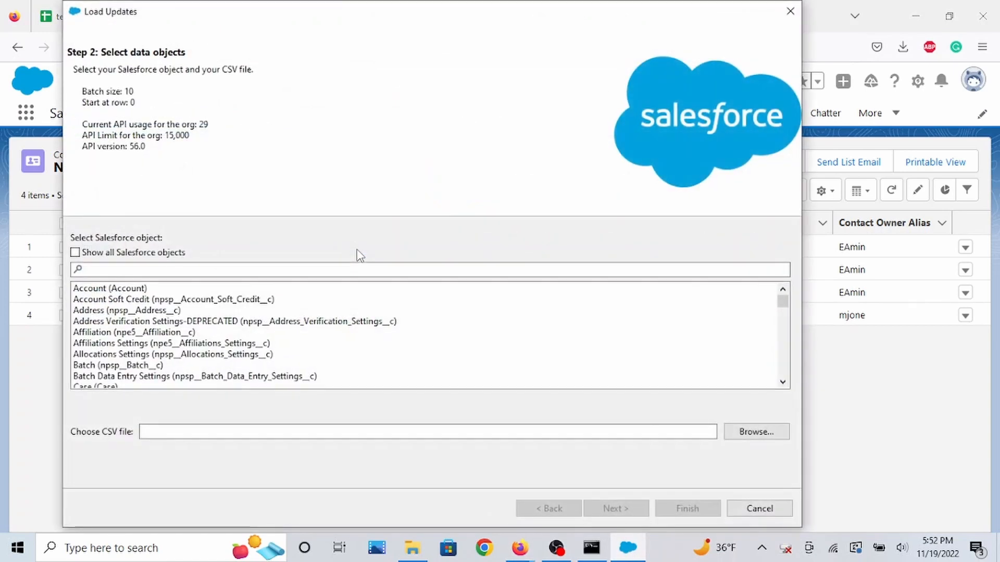
pyautogui.click(336, 270)
pyautogui.write('contac')
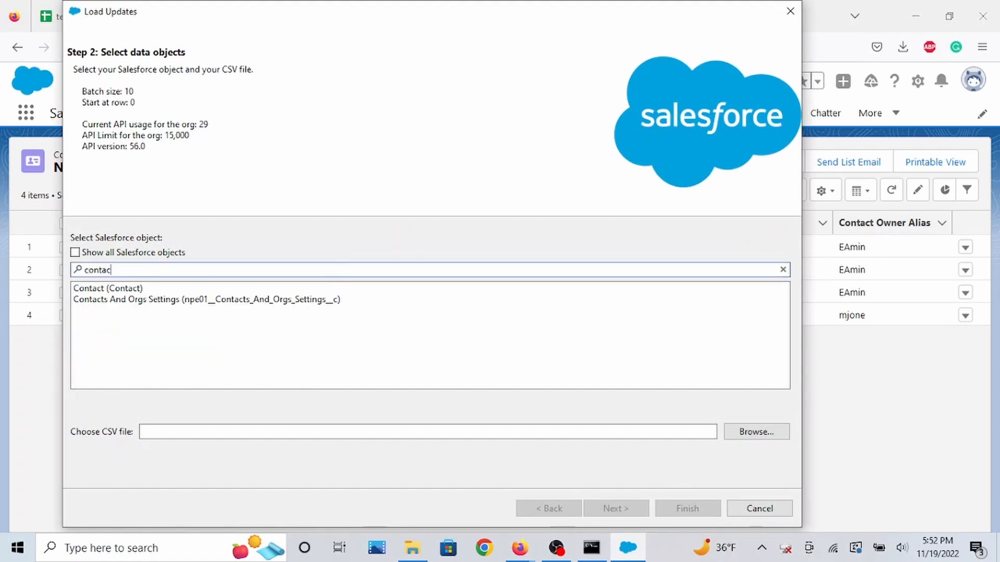
pyautogui.write('t')
pyautogui.click(263, 289)
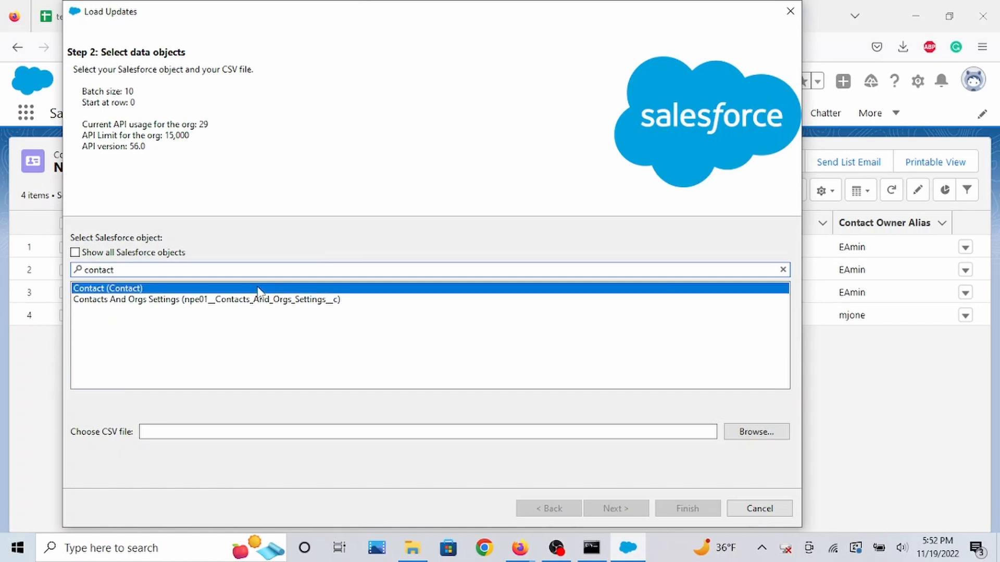
# Choose the test data - Contacts-update.csv file from the test_data folder and continue past the data selection summary.
pyautogui.click(734, 437)
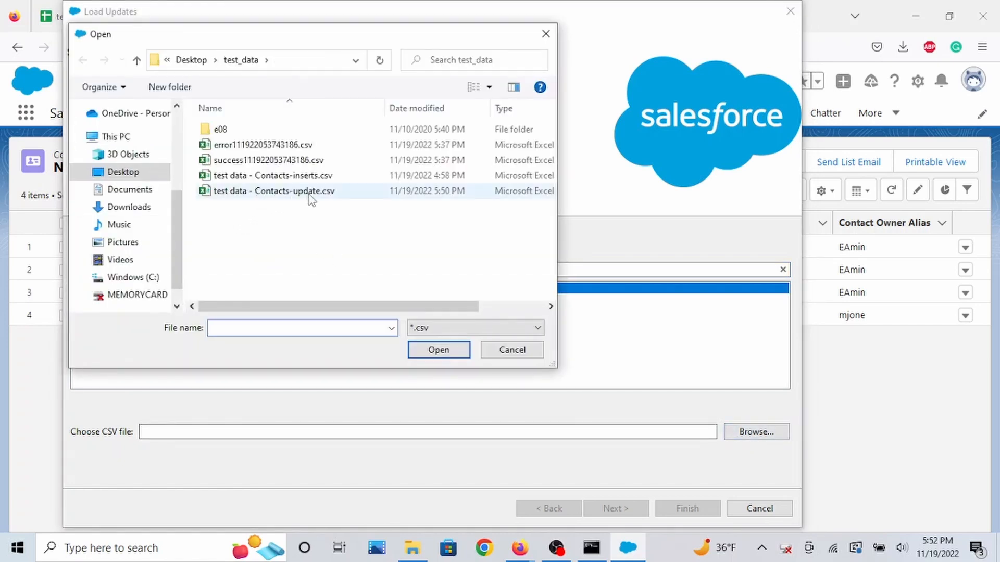
pyautogui.click(312, 193)
pyautogui.click(438, 349)
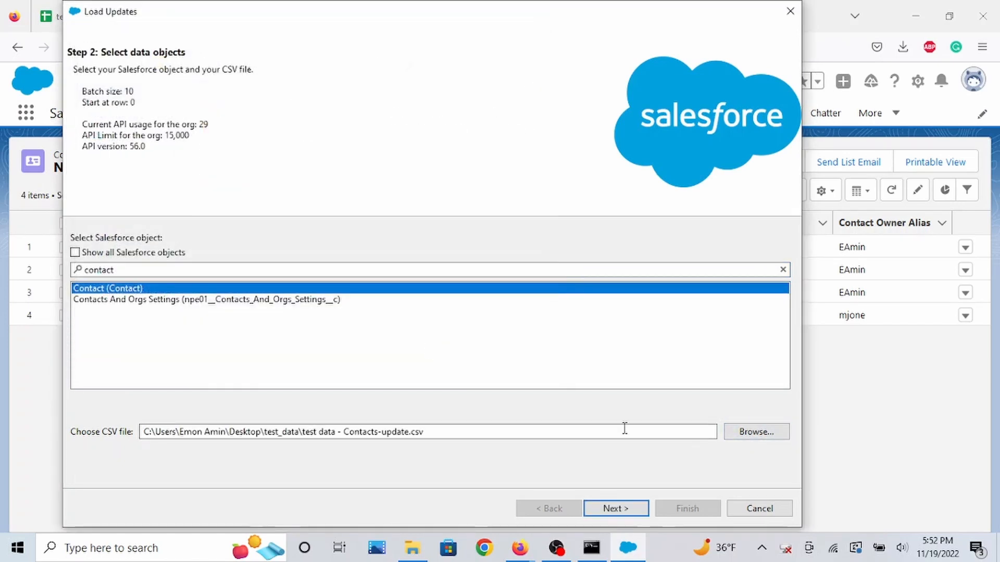
pyautogui.click(625, 509)
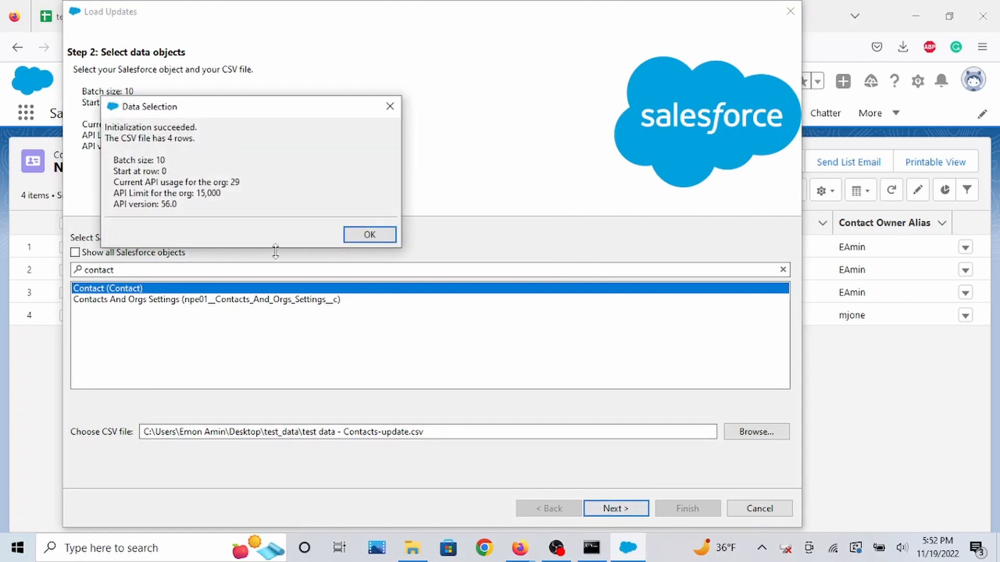
pyautogui.click(368, 239)
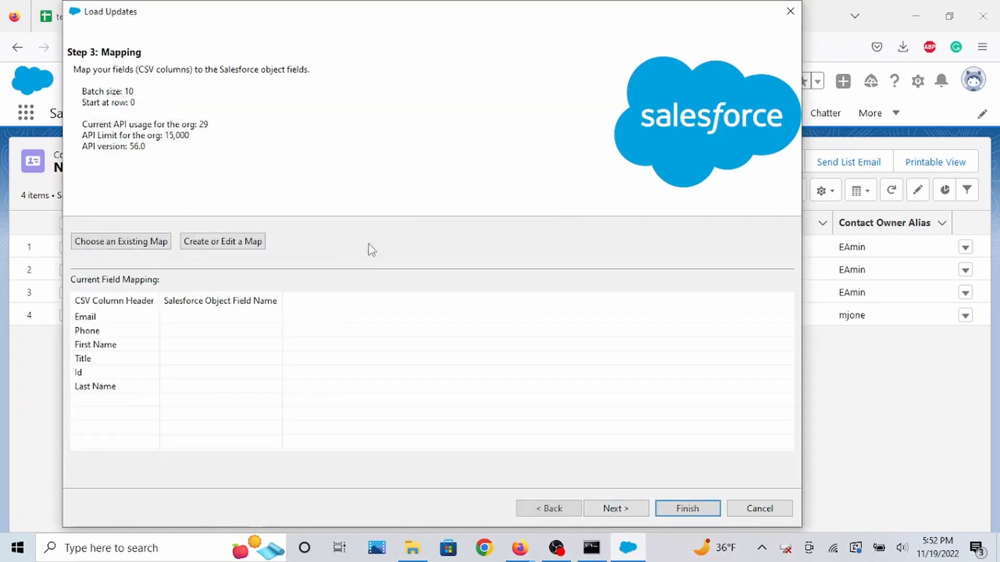
# Create the field mapping by auto-matching Salesforce fields to the CSV columns and accept it.
pyautogui.click(223, 243)
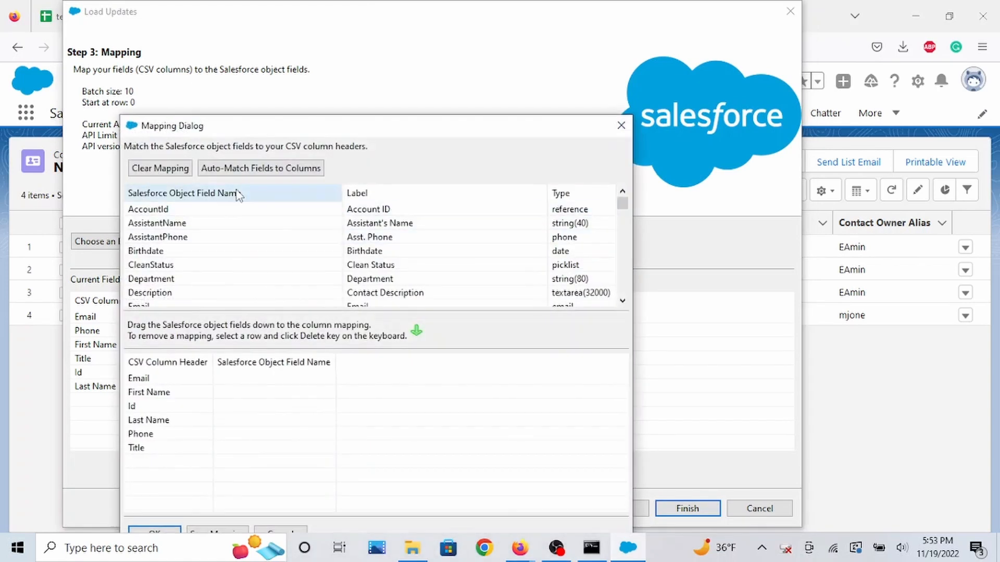
pyautogui.click(245, 173)
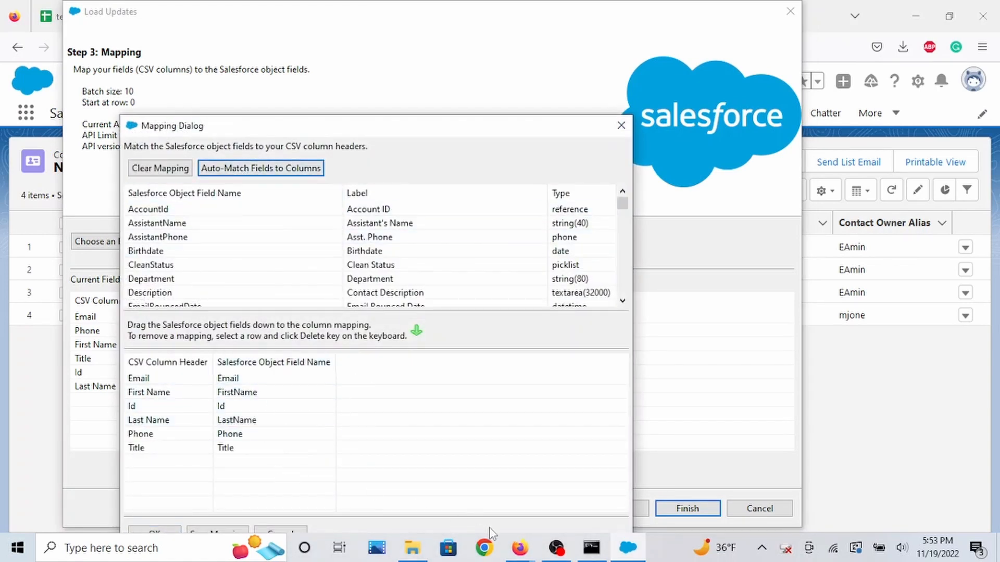
pyautogui.moveTo(512, 127); pyautogui.dragTo(508, 84)
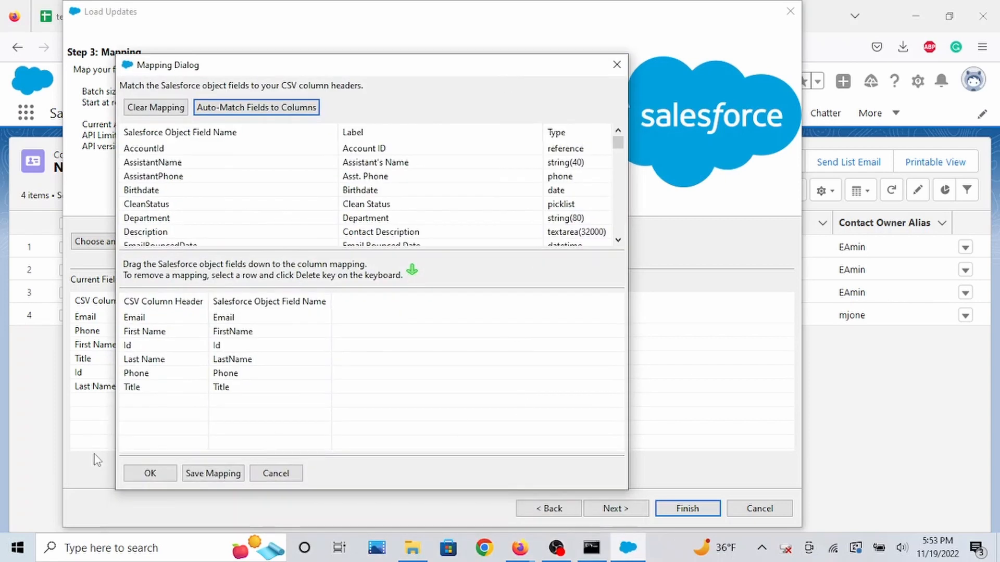
pyautogui.click(150, 473)
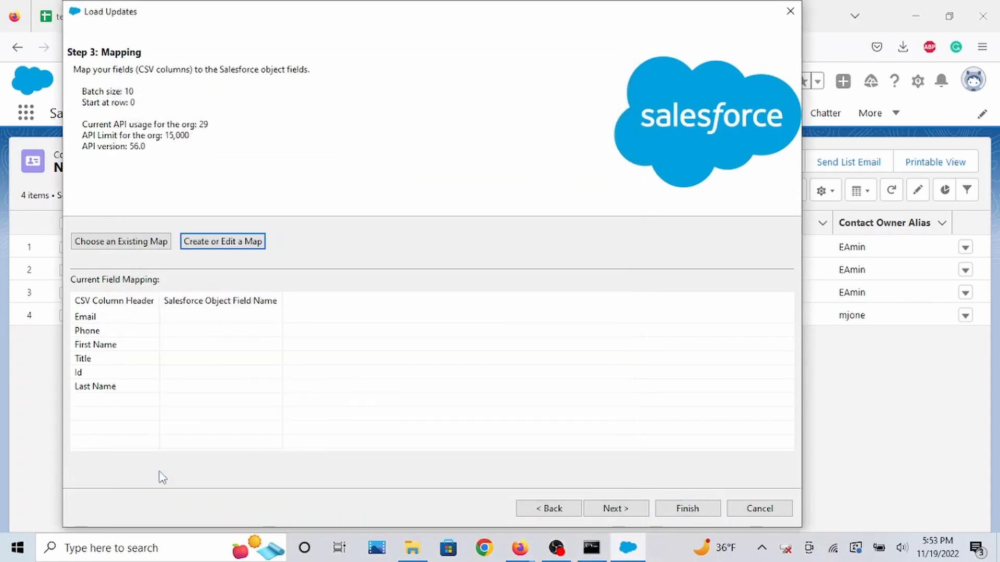
# Run the update, saving result files to the default test_data directory, and close the completion message.
pyautogui.click(615, 509)
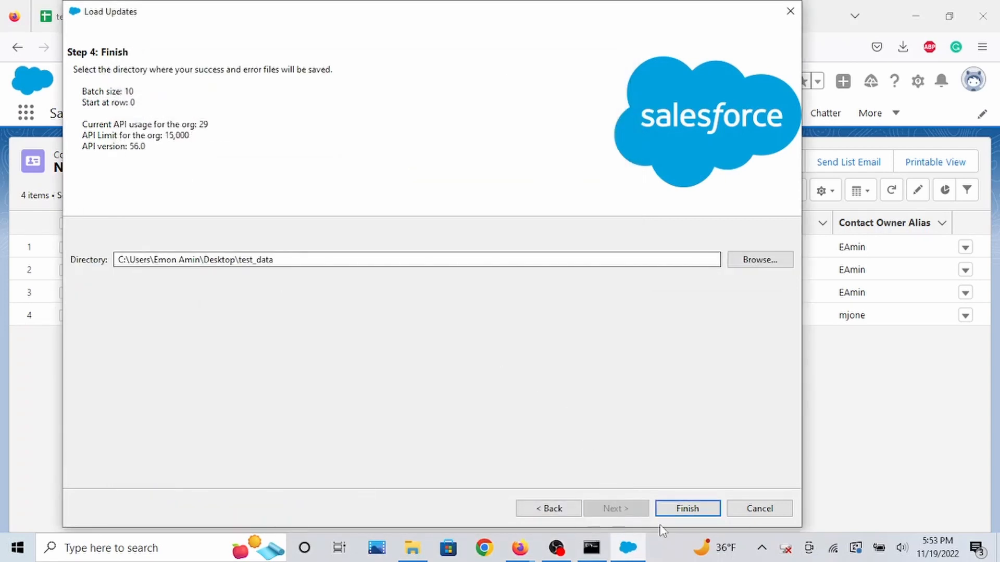
pyautogui.click(701, 509)
pyautogui.click(552, 327)
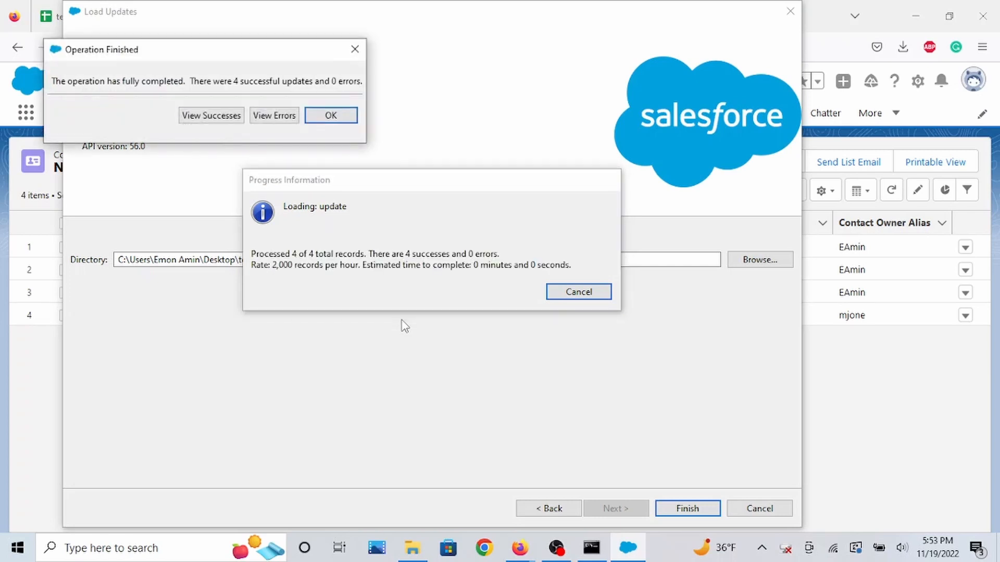
pyautogui.click(332, 117)
# Start an Upsert operation in Data Loader and select the Contact object by searching for contact.
pyautogui.click(117, 15)
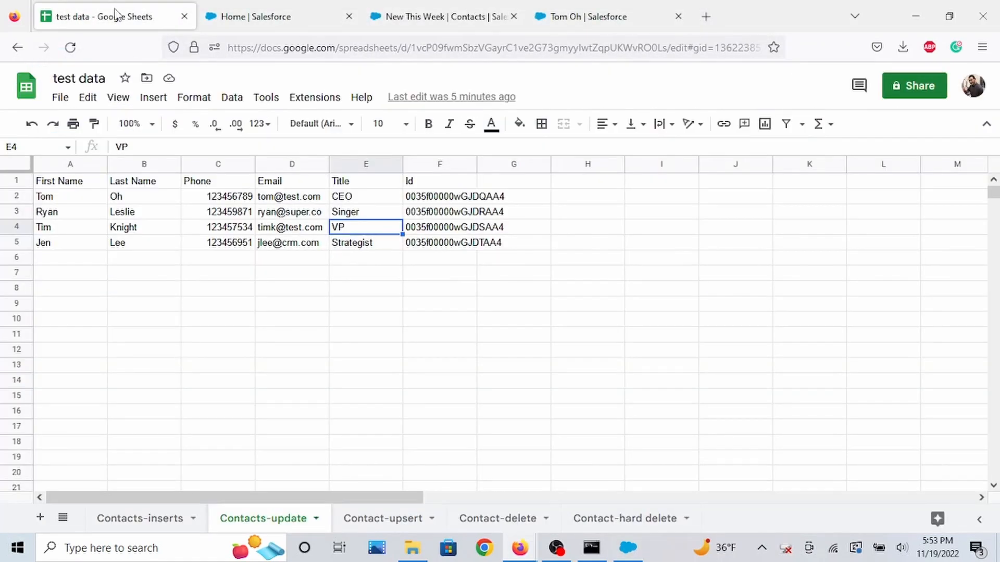
pyautogui.click(443, 16)
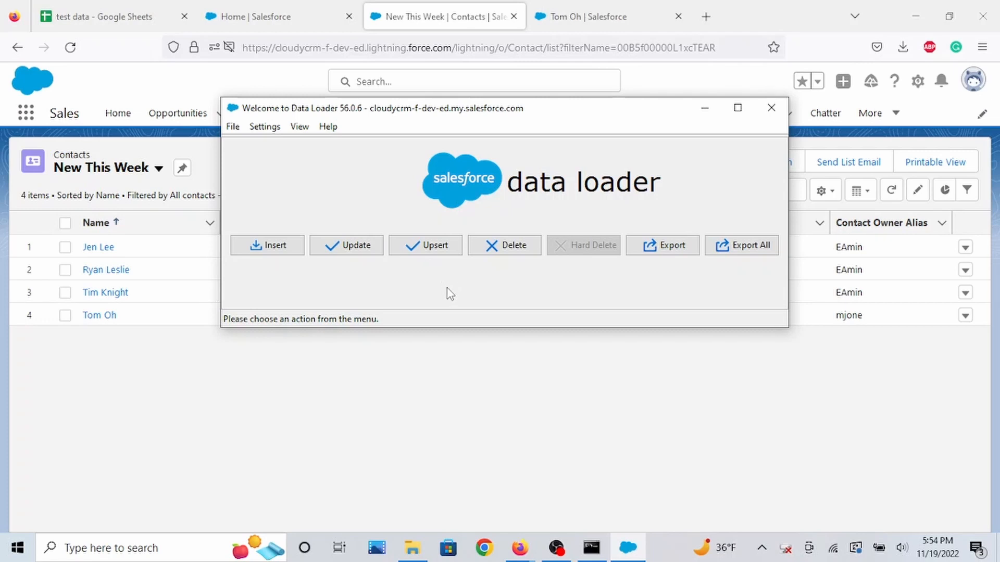
pyautogui.click(442, 255)
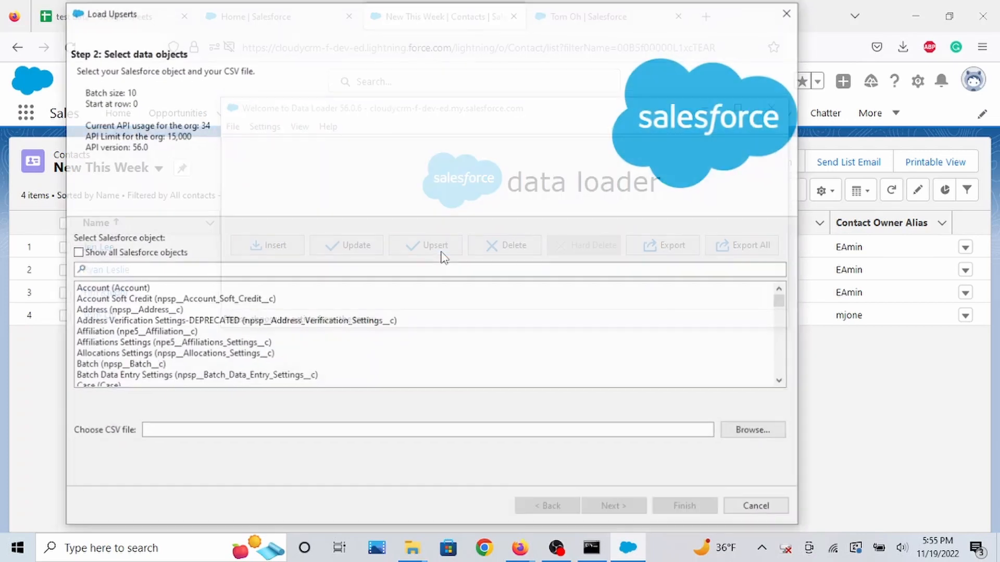
pyautogui.write('c')
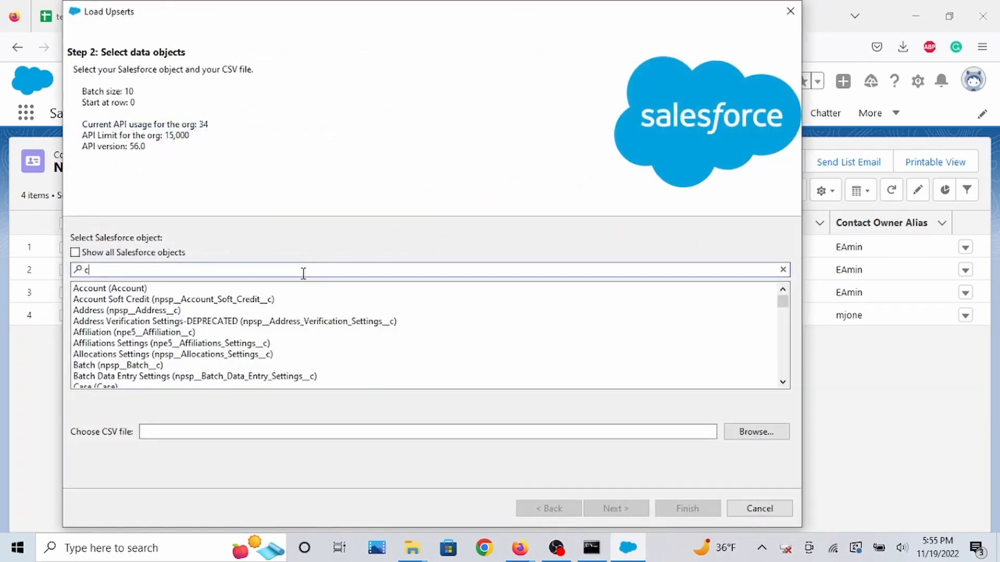
pyautogui.write('ontac')
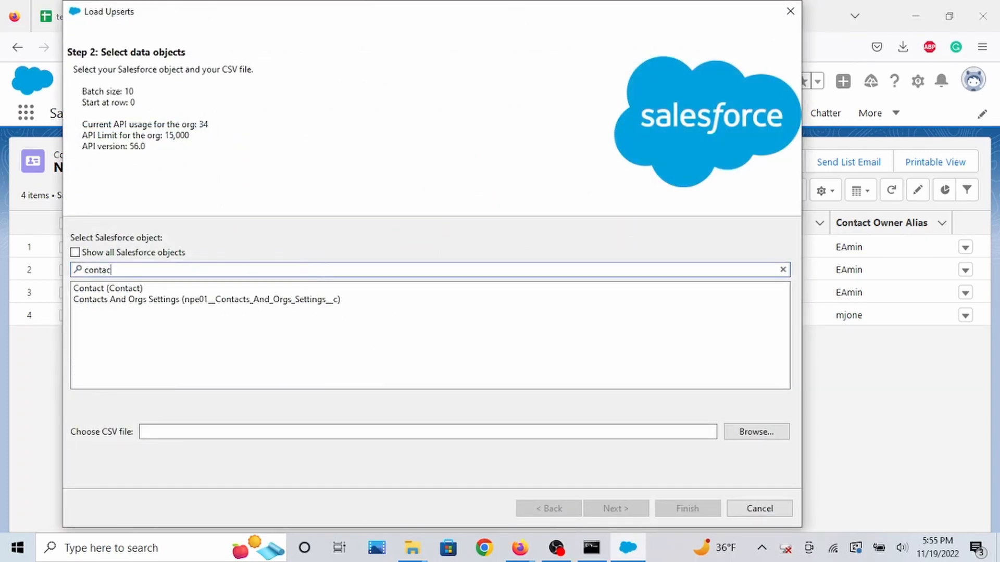
pyautogui.write('t')
pyautogui.click(295, 289)
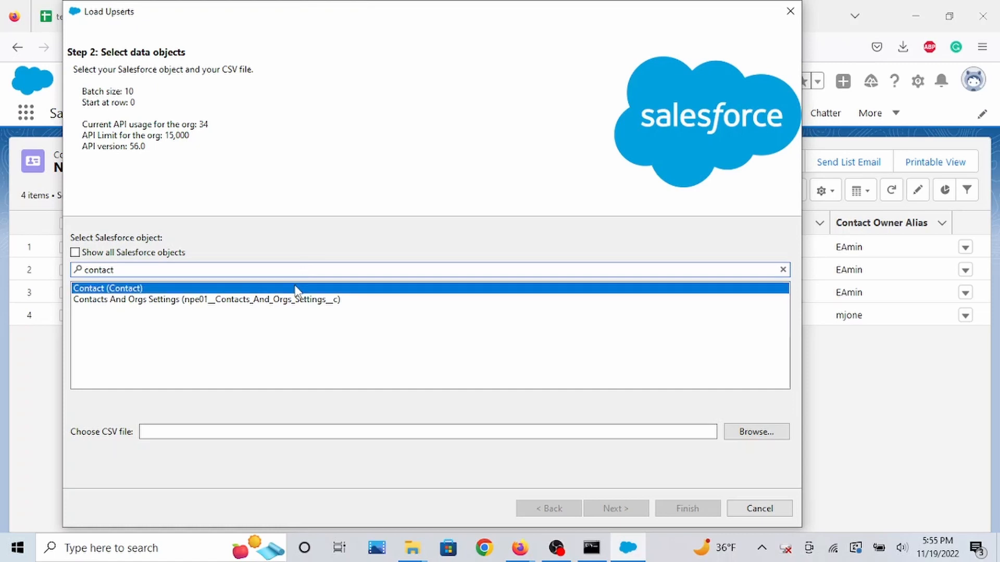
# Choose the test data - Contact-upsert.csv file as the source and continue past the data selection summary.
pyautogui.click(768, 434)
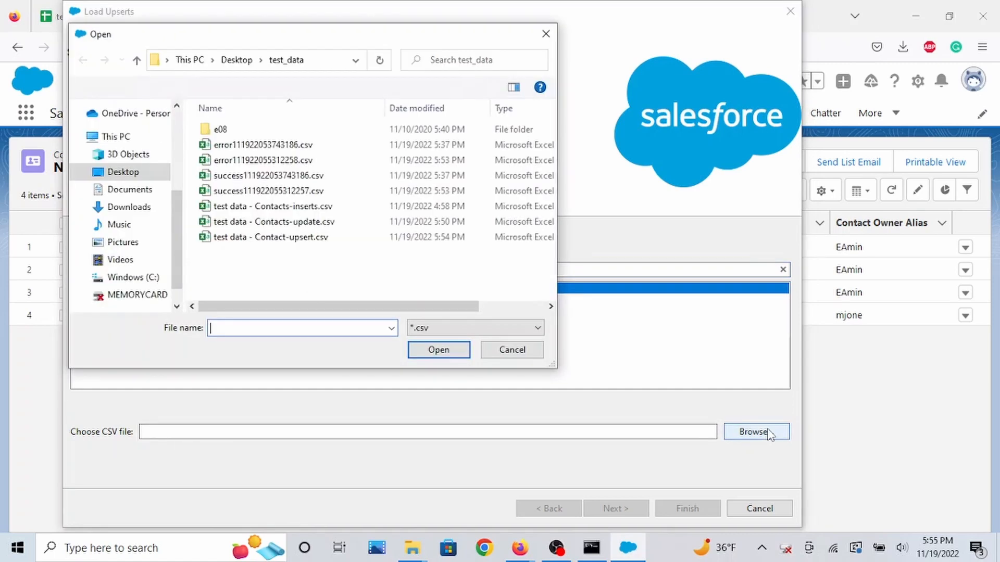
pyautogui.click(295, 238)
pyautogui.click(448, 349)
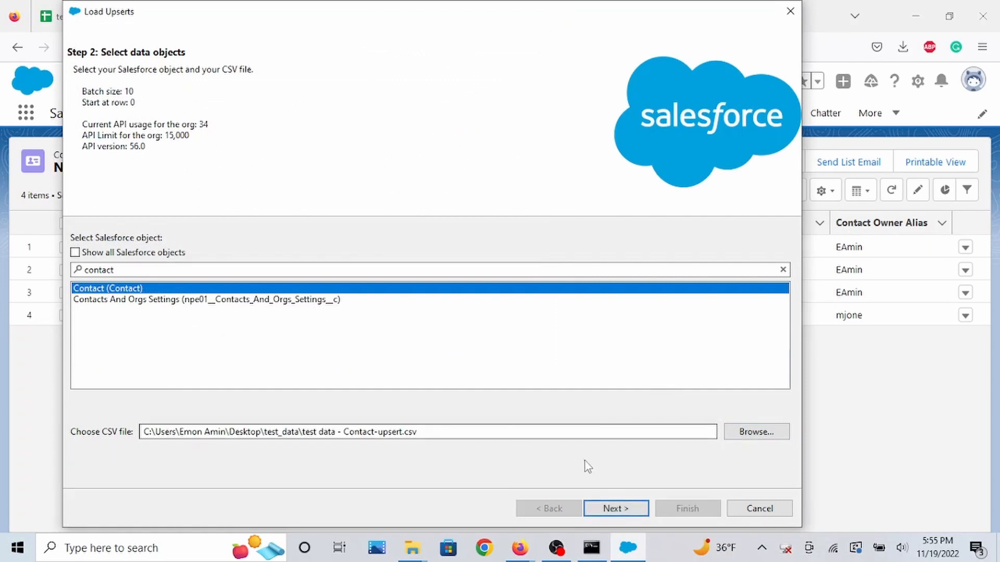
pyautogui.click(618, 510)
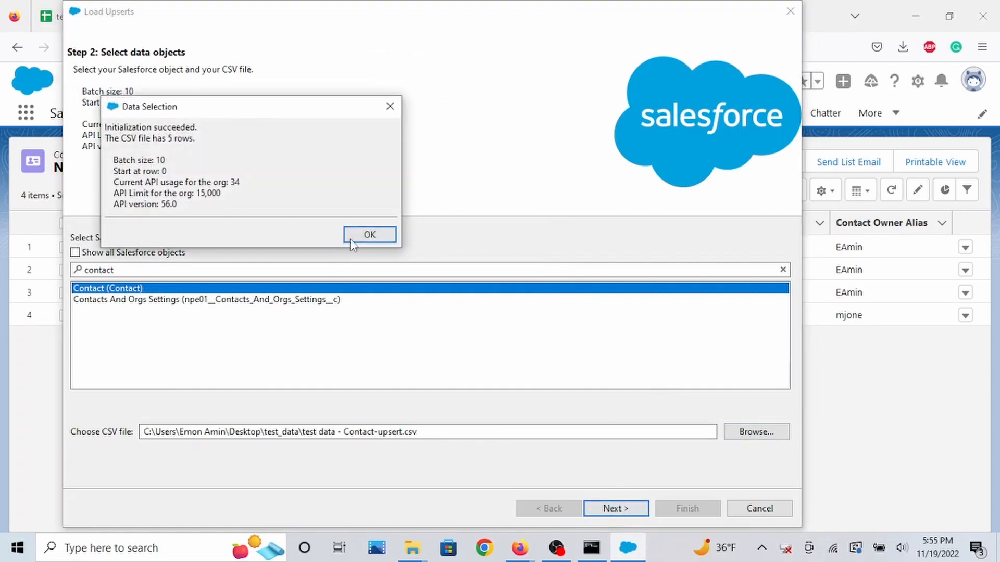
pyautogui.click(369, 235)
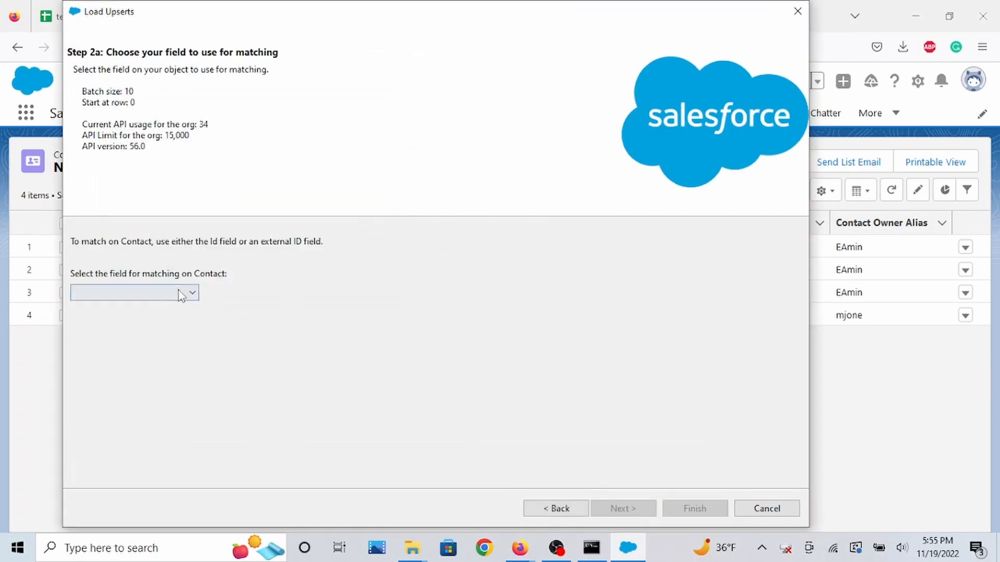
# Set Email as the matching field for Contact and continue without selecting any related objects.
pyautogui.moveTo(485, 15); pyautogui.dragTo(522, 19)
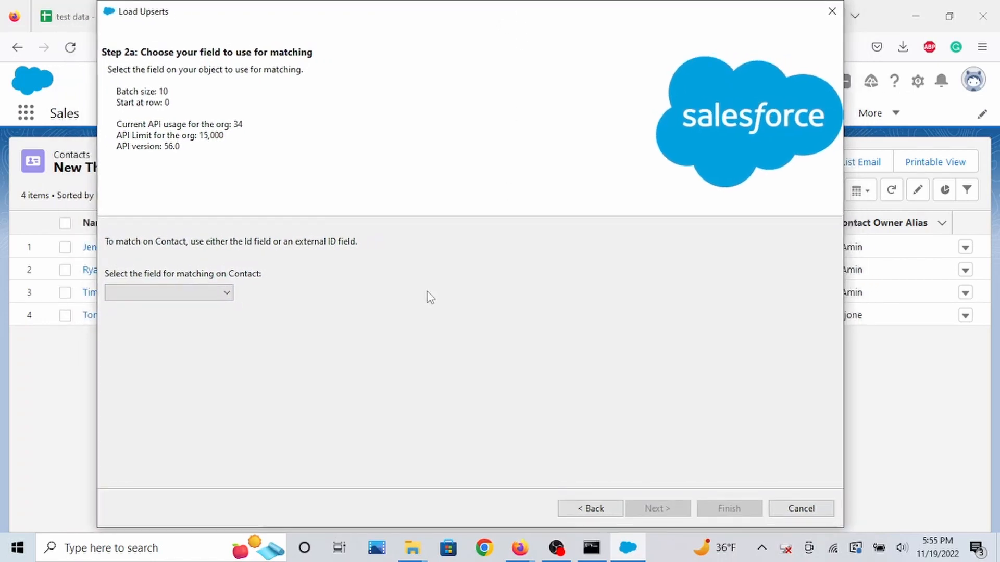
pyautogui.click(224, 295)
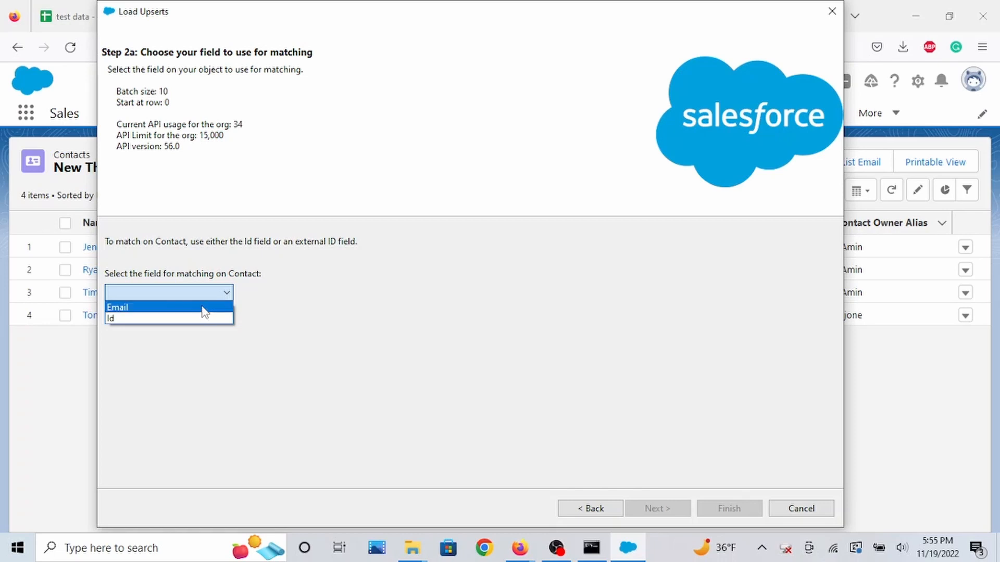
pyautogui.click(204, 312)
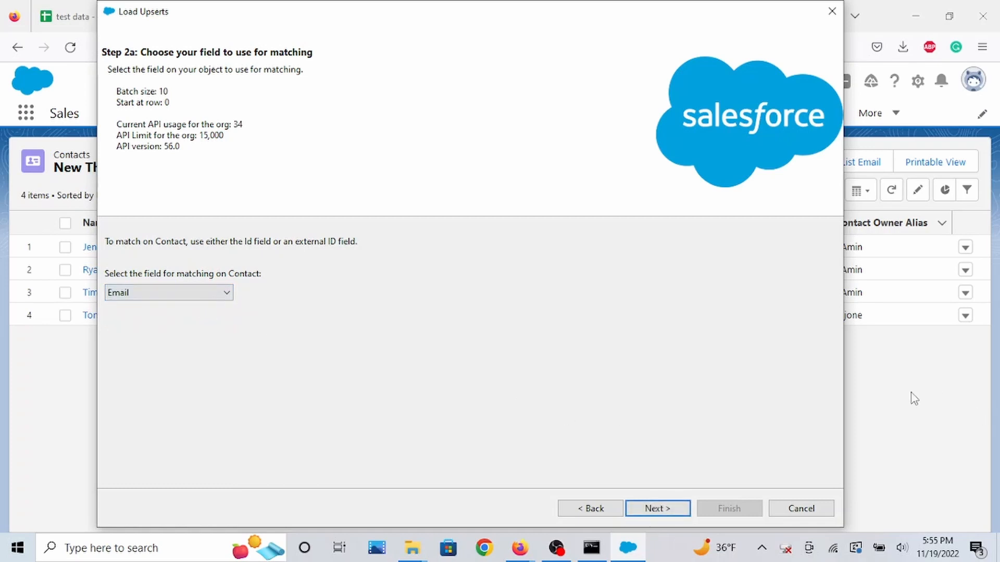
pyautogui.click(675, 509)
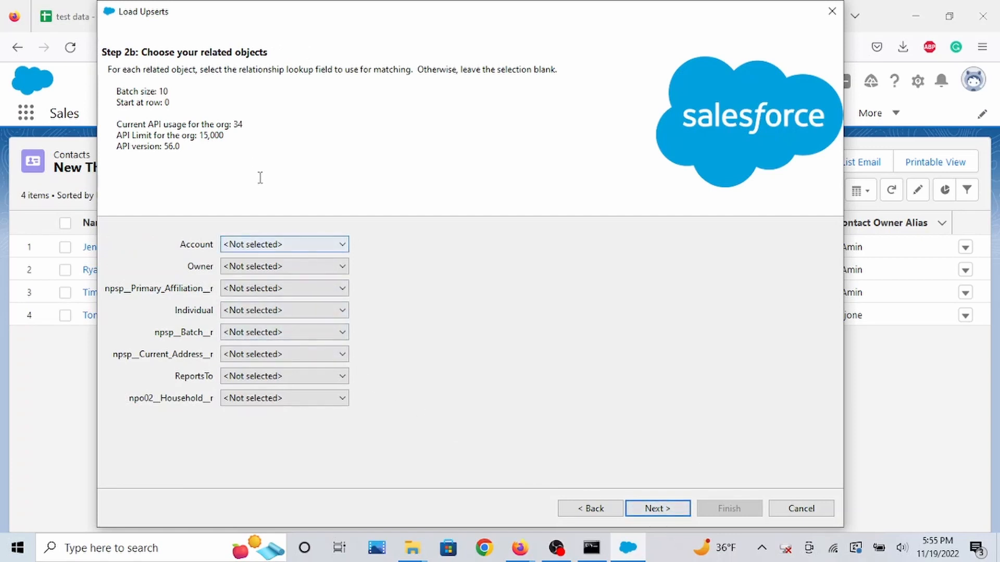
pyautogui.click(328, 244)
pyautogui.click(436, 256)
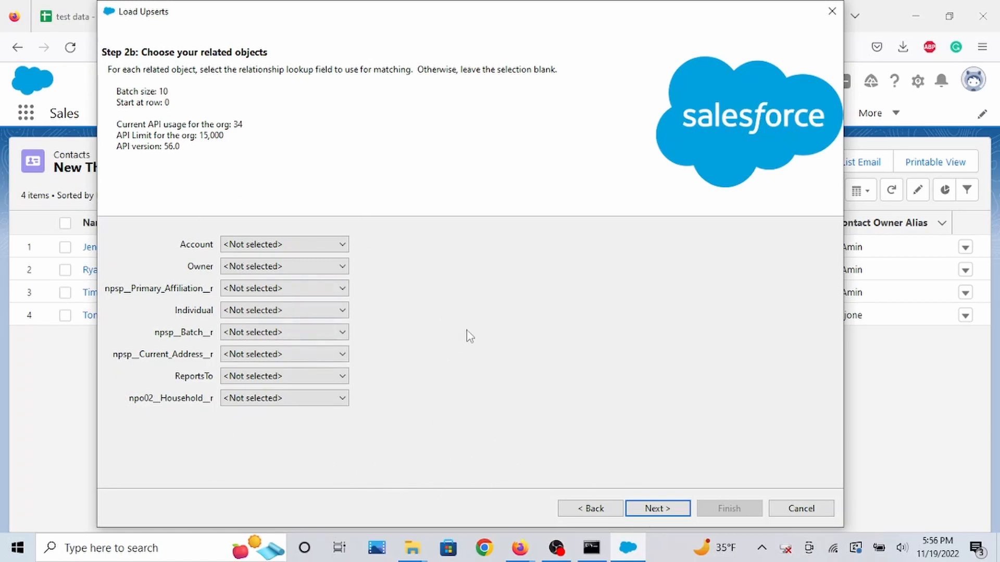
pyautogui.click(660, 512)
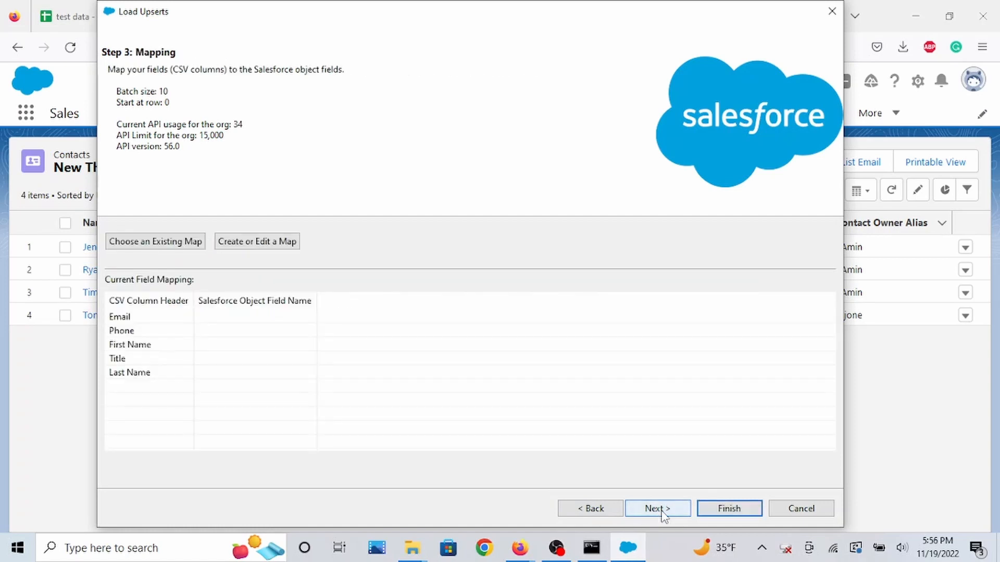
# Create the upsert field mapping by auto-matching Salesforce fields to the CSV columns and accept it.
pyautogui.click(283, 247)
pyautogui.click(274, 169)
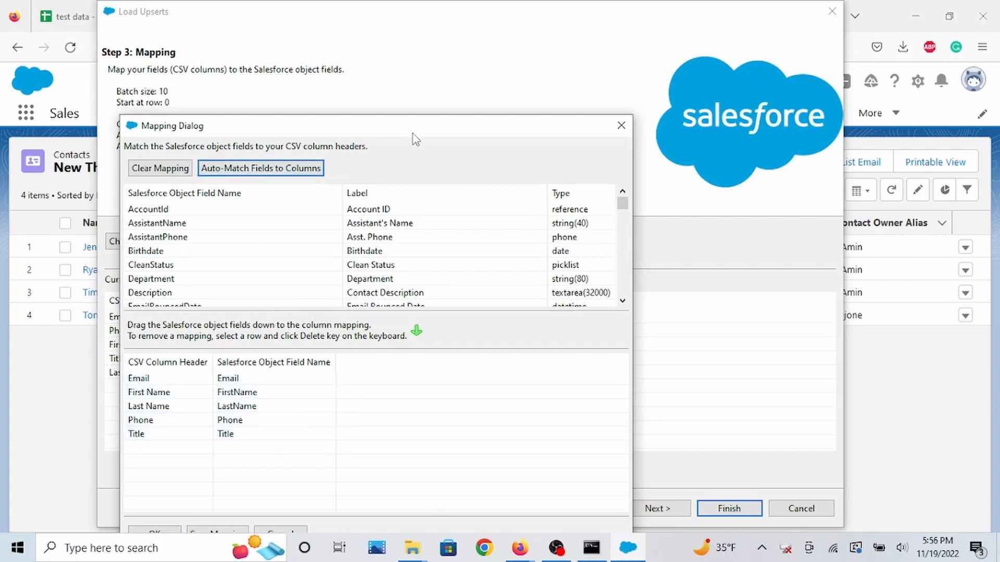
pyautogui.moveTo(414, 130); pyautogui.dragTo(414, 47)
pyautogui.click(156, 451)
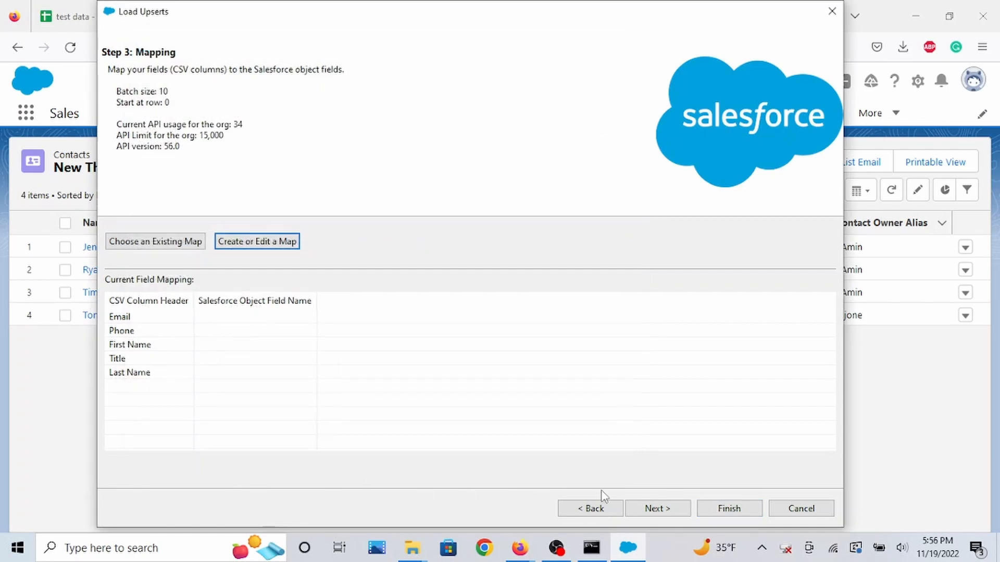
# Run the upsert to the default test_data directory and open the success file.
pyautogui.click(659, 509)
pyautogui.click(730, 508)
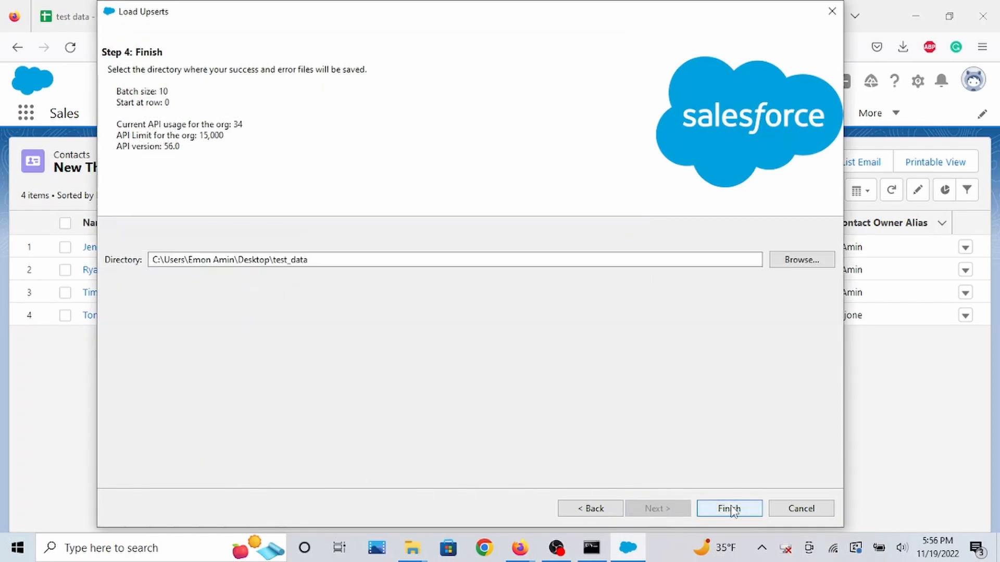
pyautogui.click(553, 328)
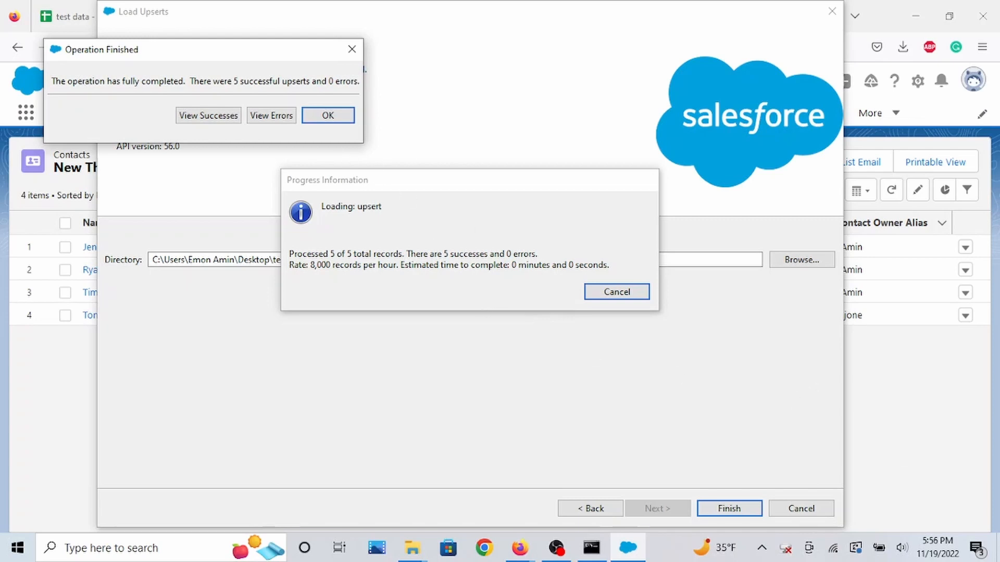
pyautogui.click(222, 119)
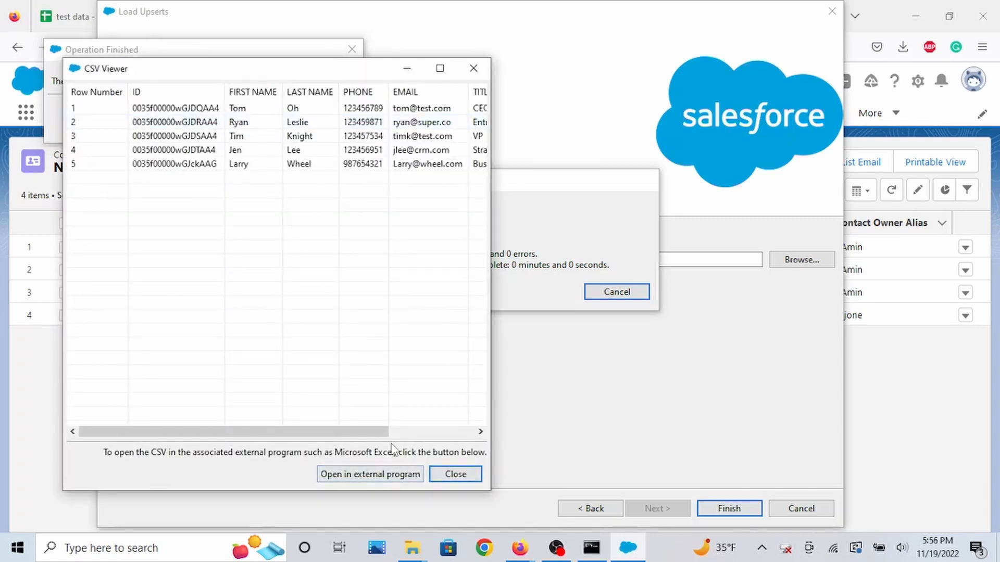
# Review the success file's status column and refresh the New This Week contacts list to check the upserted records.
pyautogui.moveTo(265, 433); pyautogui.dragTo(351, 435)
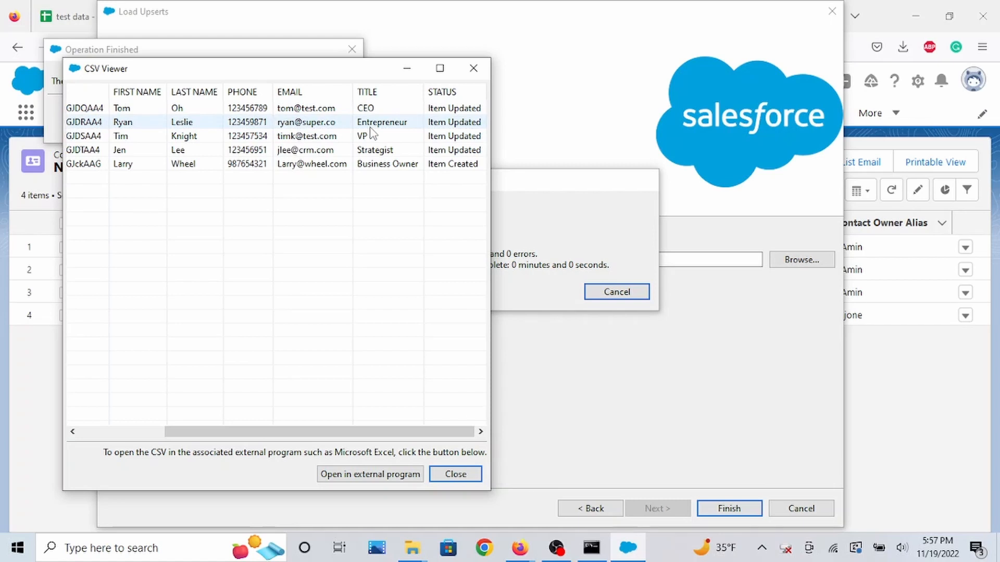
pyautogui.click(917, 401)
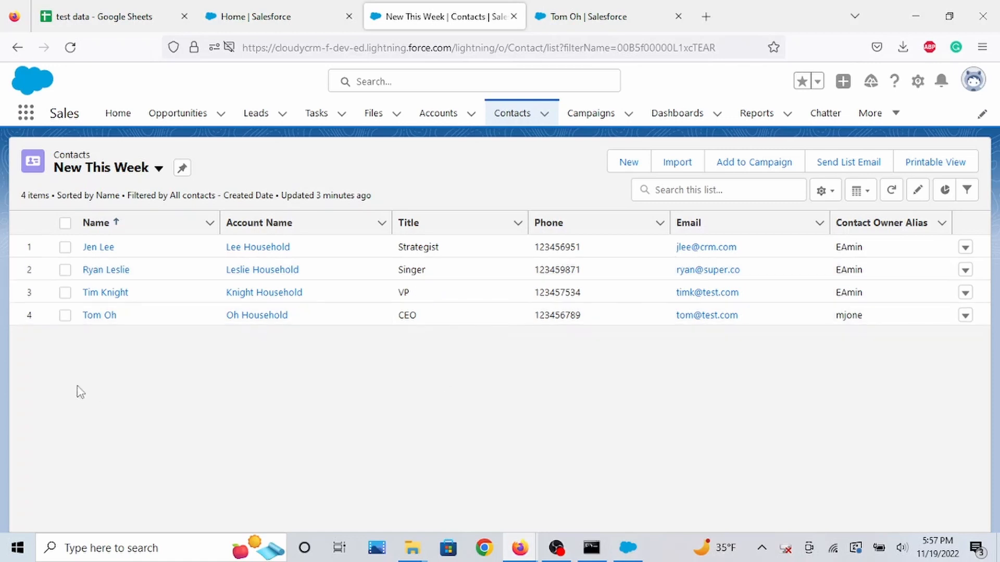
pyautogui.click(71, 47)
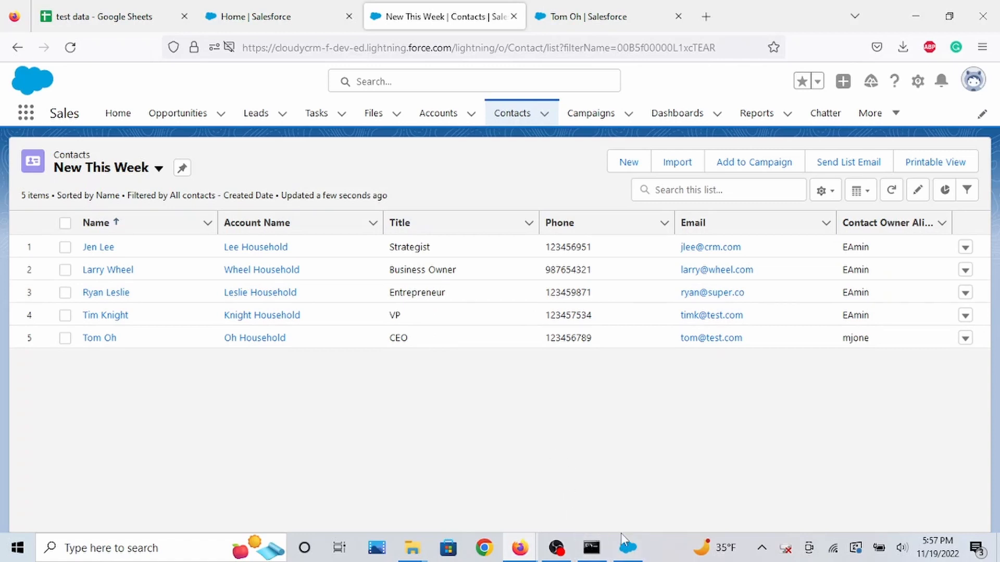
pyautogui.click(627, 546)
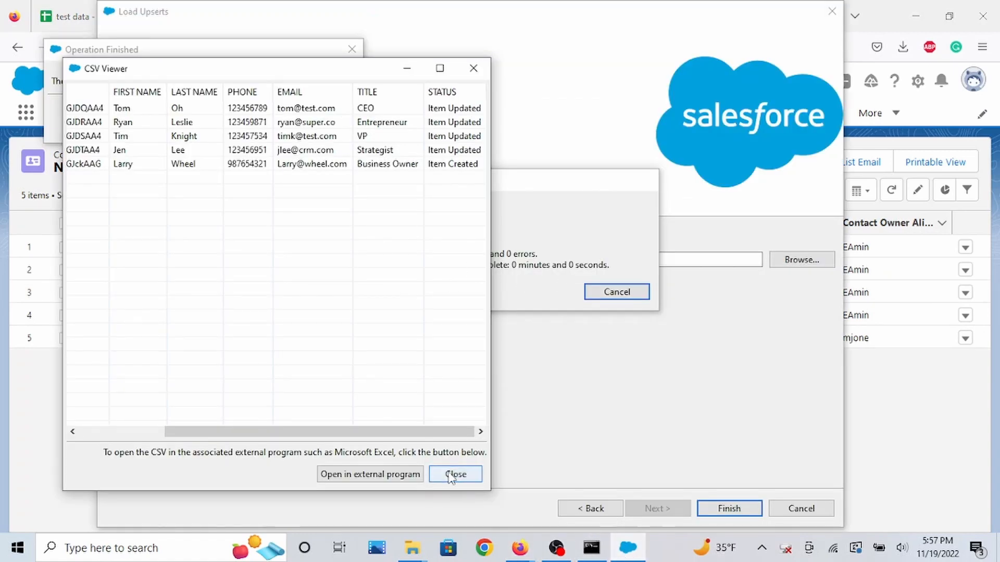
# Close the upsert result windows and review the Contact-delete sheet in the test data spreadsheet before returning to Data Loader.
pyautogui.click(451, 475)
pyautogui.click(337, 118)
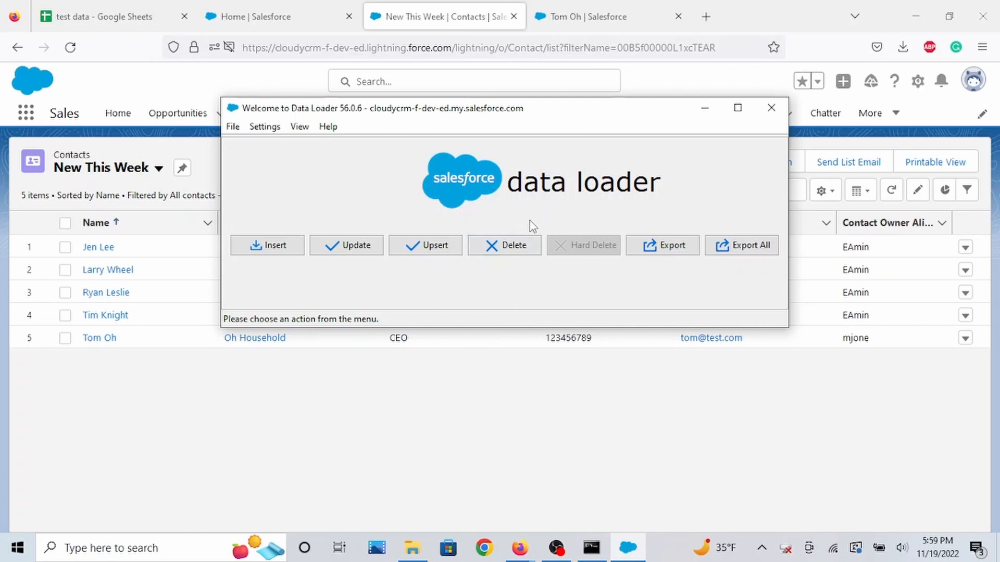
pyautogui.click(97, 16)
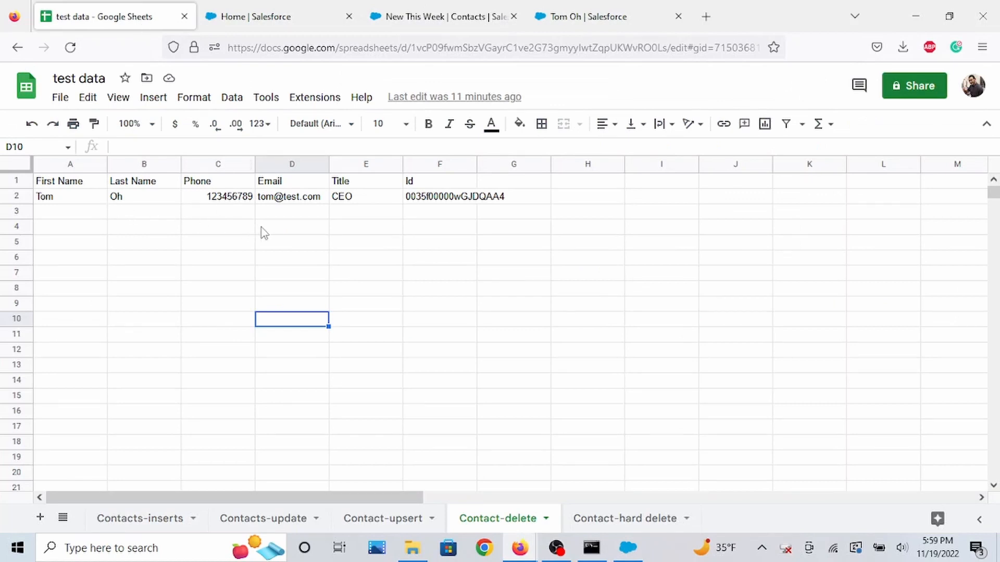
pyautogui.click(475, 13)
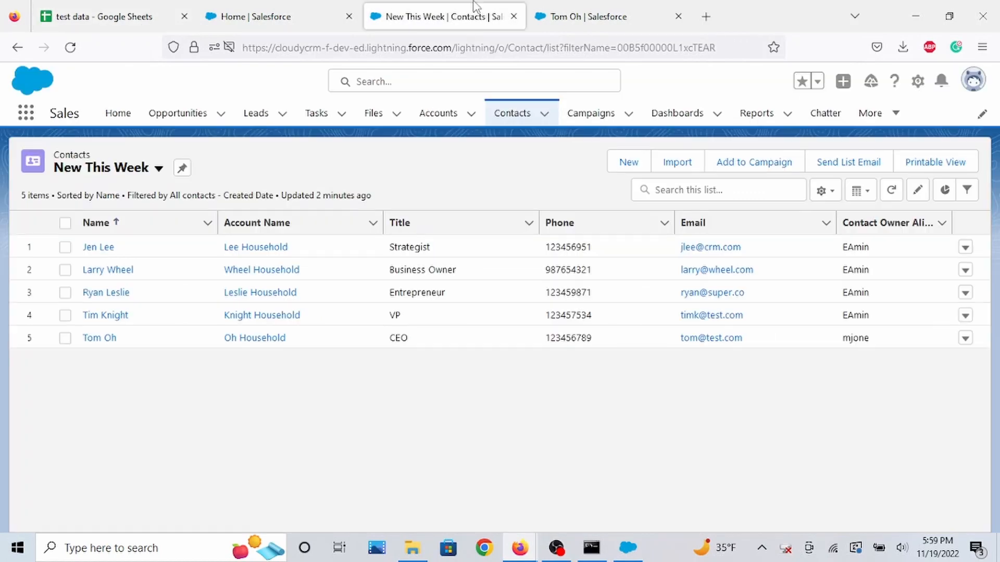
pyautogui.click(641, 553)
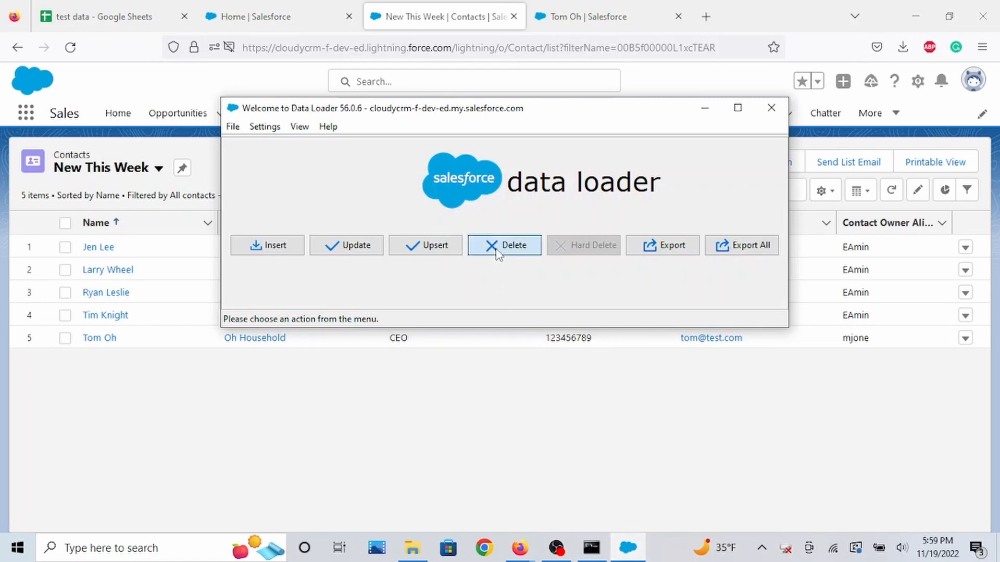
# Start a Delete on the Contact object using the test data - Contact-delete.csv file.
pyautogui.click(498, 253)
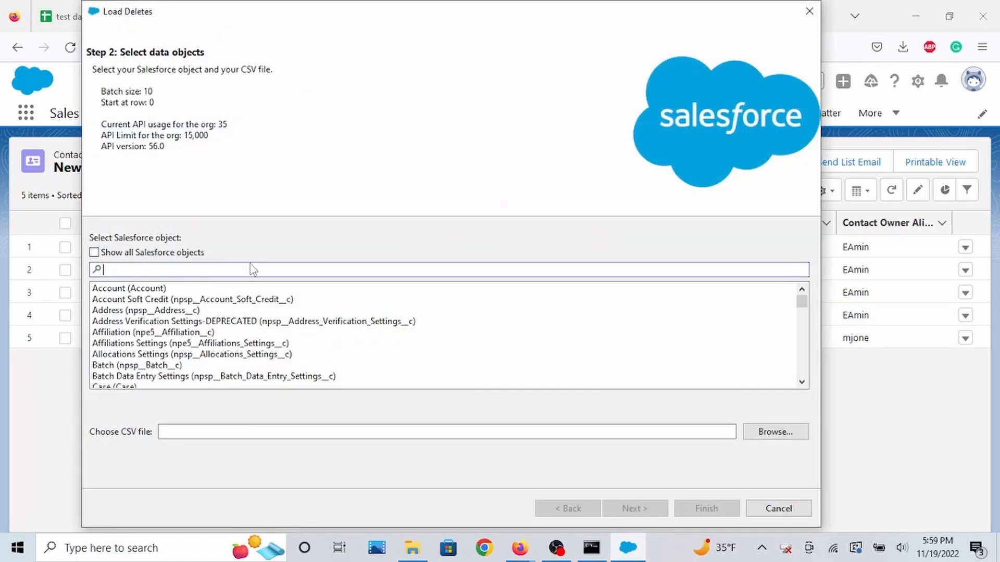
pyautogui.write('cont')
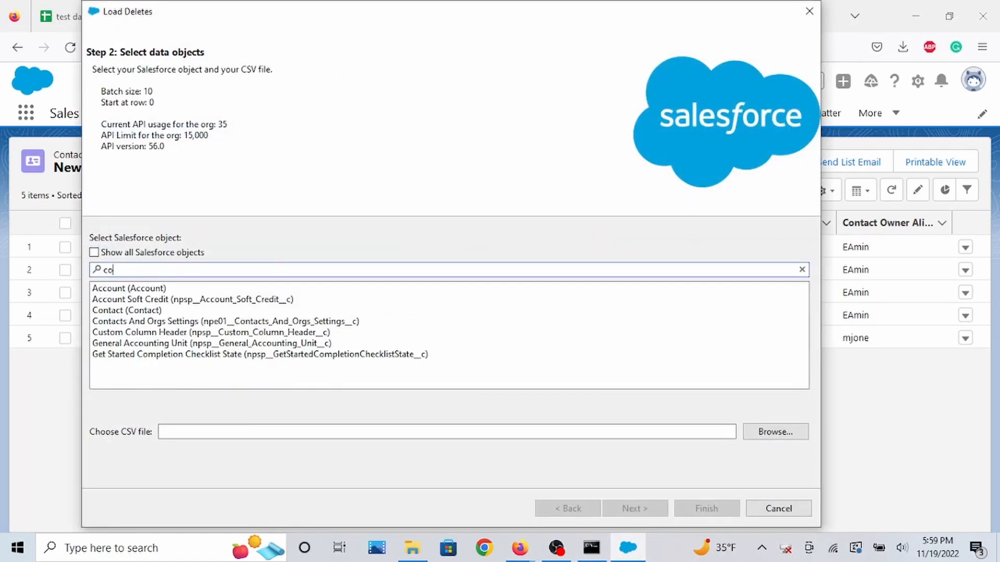
pyautogui.click(257, 289)
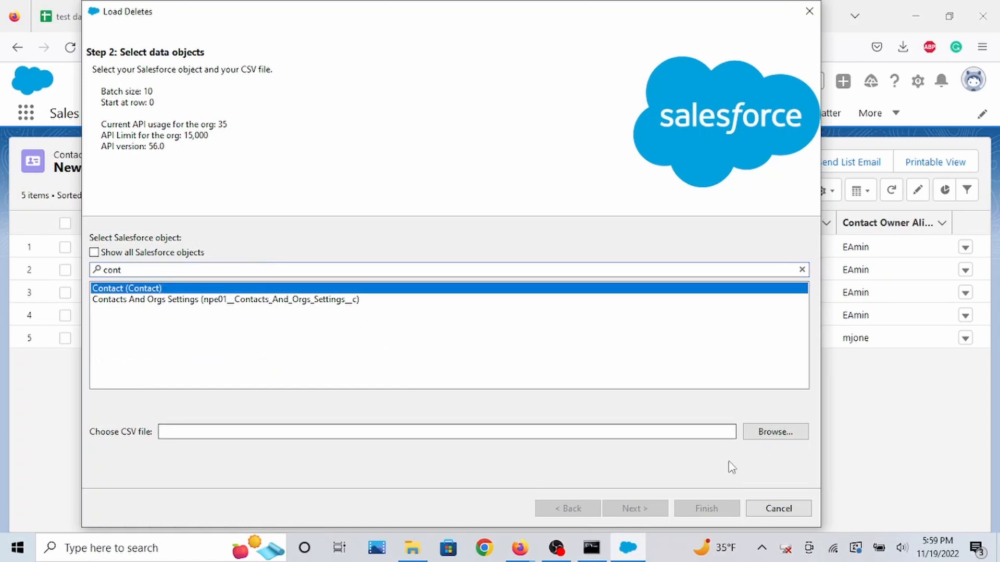
pyautogui.click(783, 435)
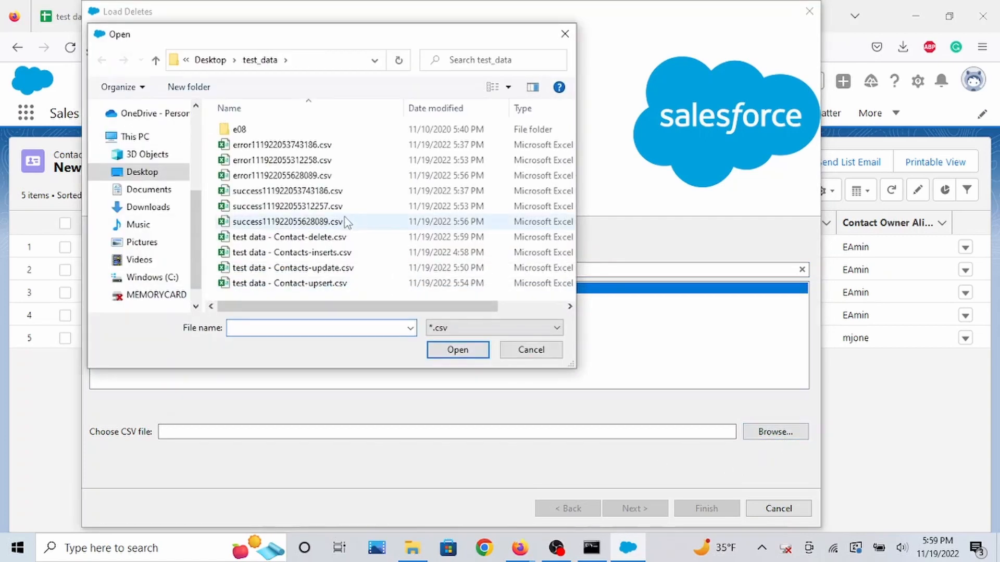
pyautogui.click(344, 242)
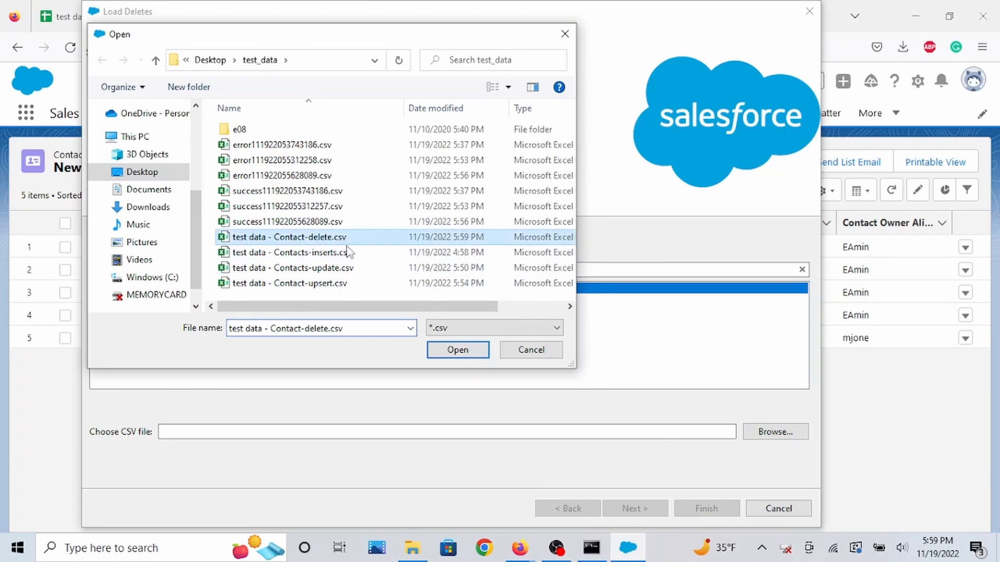
pyautogui.click(454, 350)
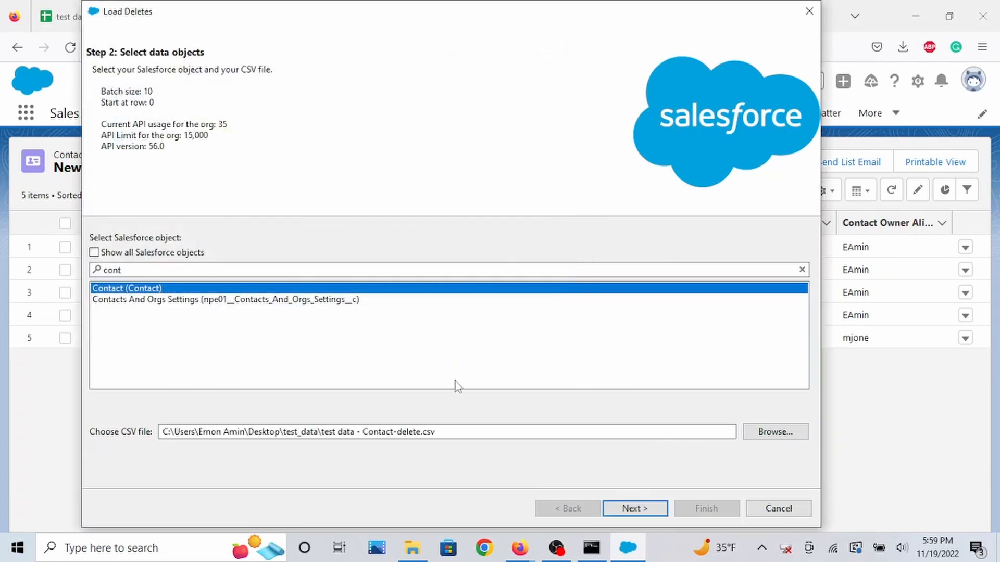
pyautogui.click(643, 510)
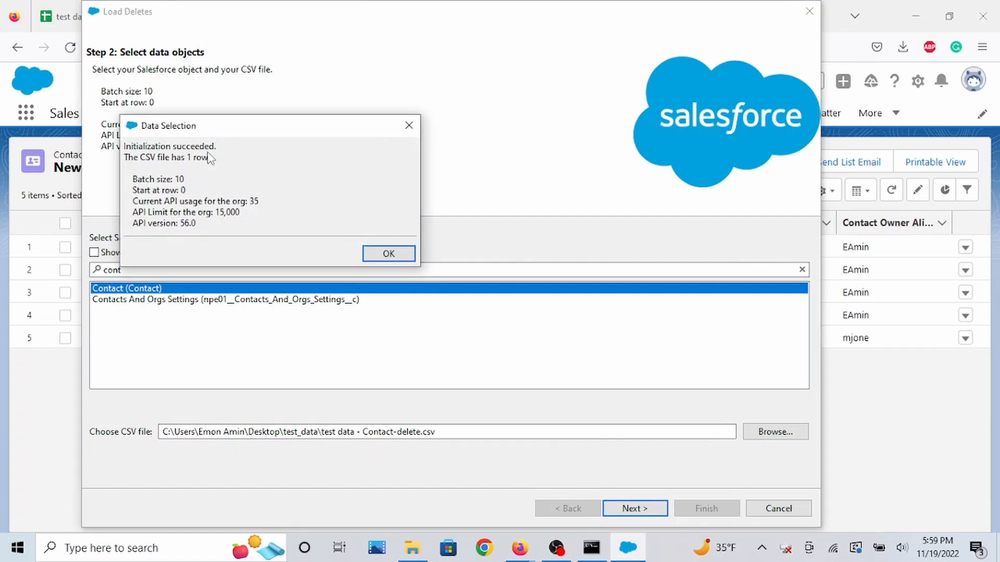
pyautogui.click(381, 253)
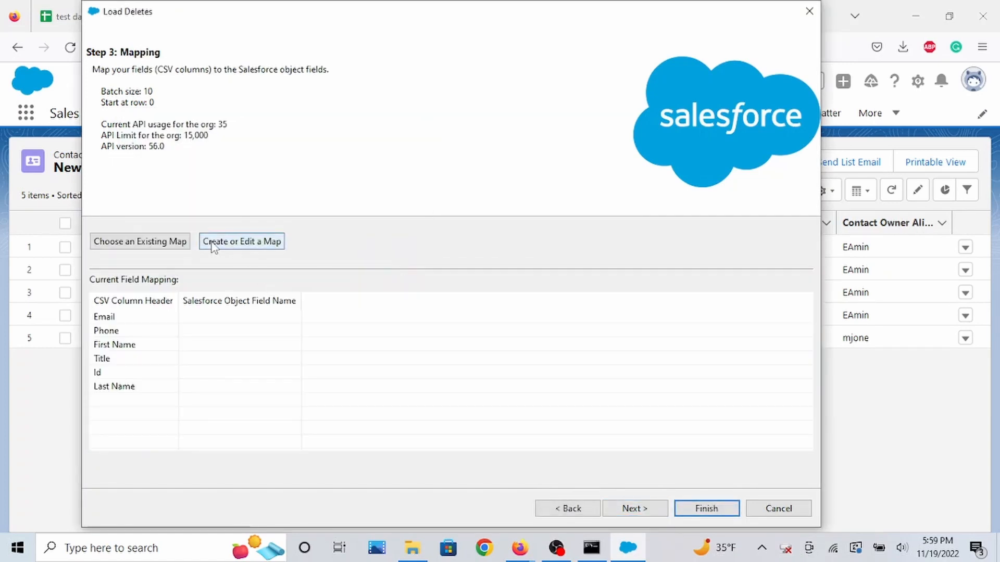
# Map the Salesforce Id field to the CSV Id column and advance to the finish page.
pyautogui.click(214, 247)
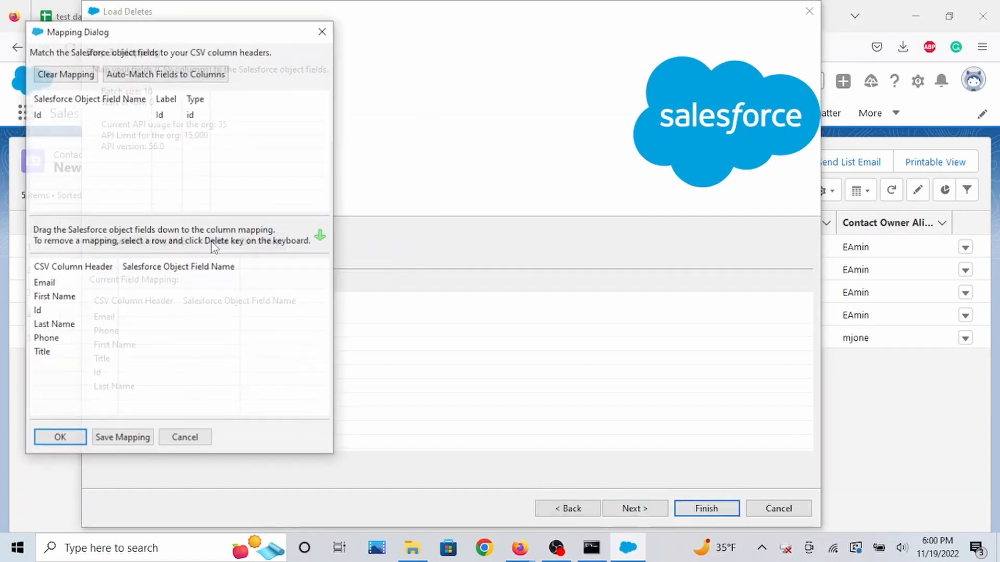
pyautogui.click(172, 79)
pyautogui.moveTo(89, 115); pyautogui.dragTo(152, 312)
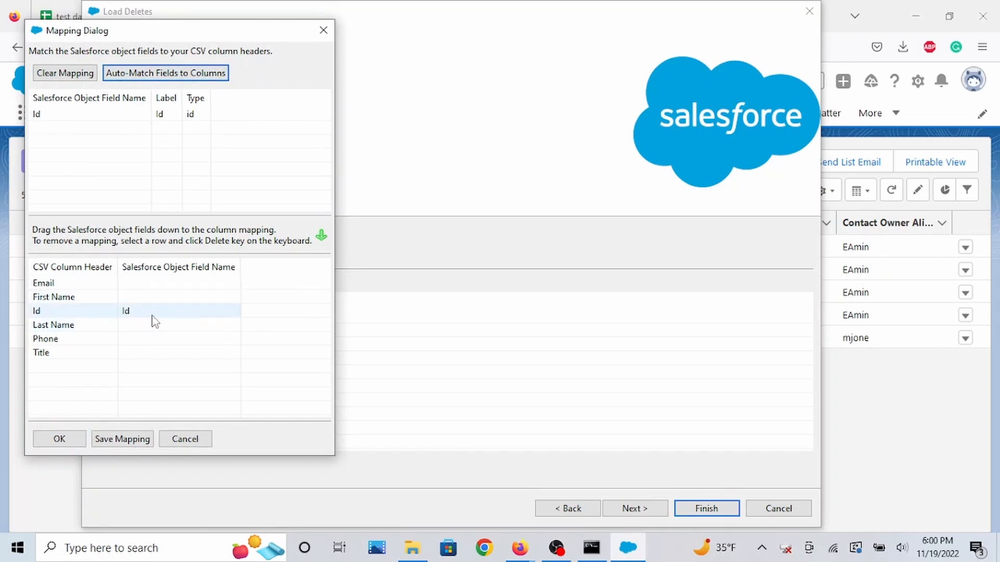
pyautogui.click(58, 439)
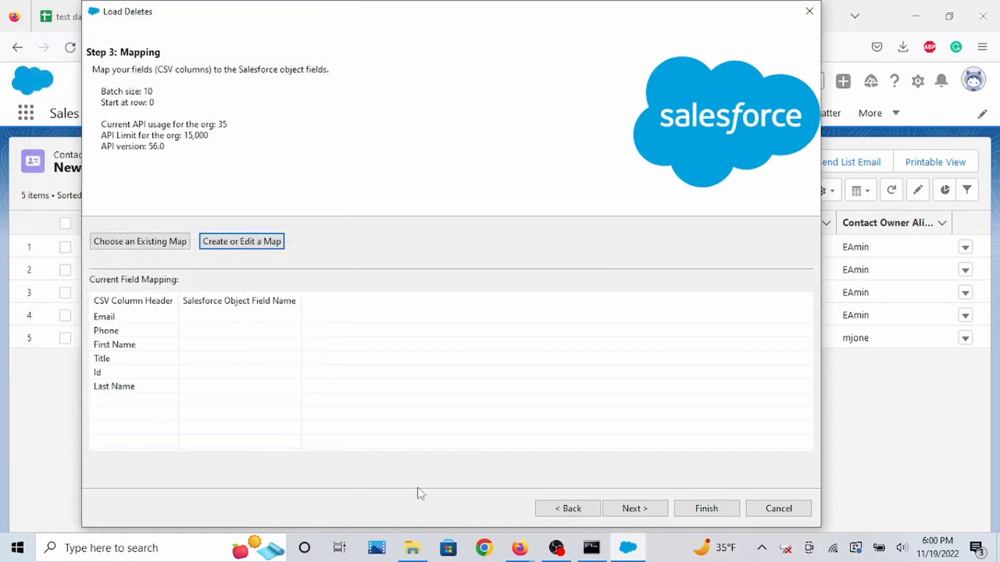
pyautogui.click(634, 508)
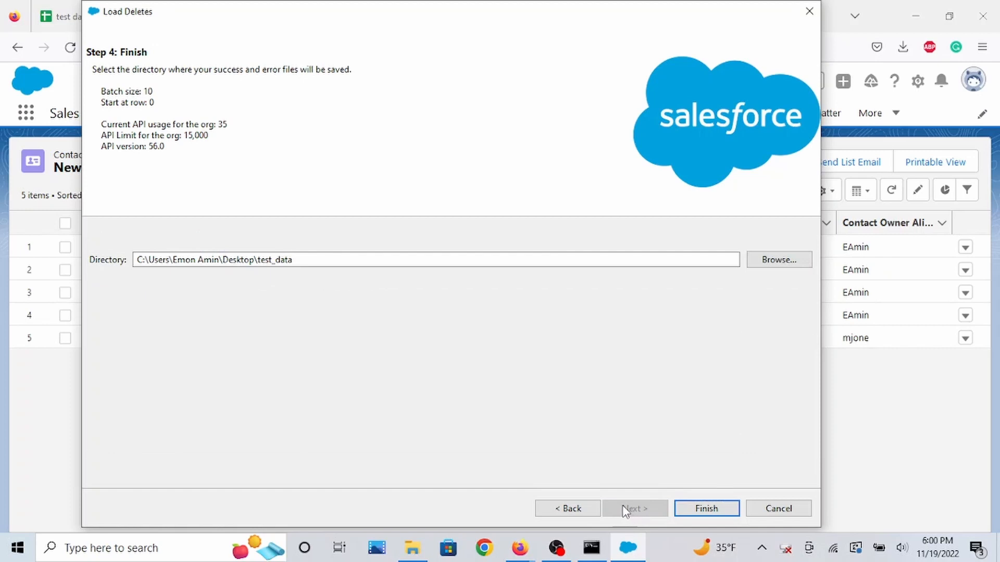
pyautogui.click(567, 508)
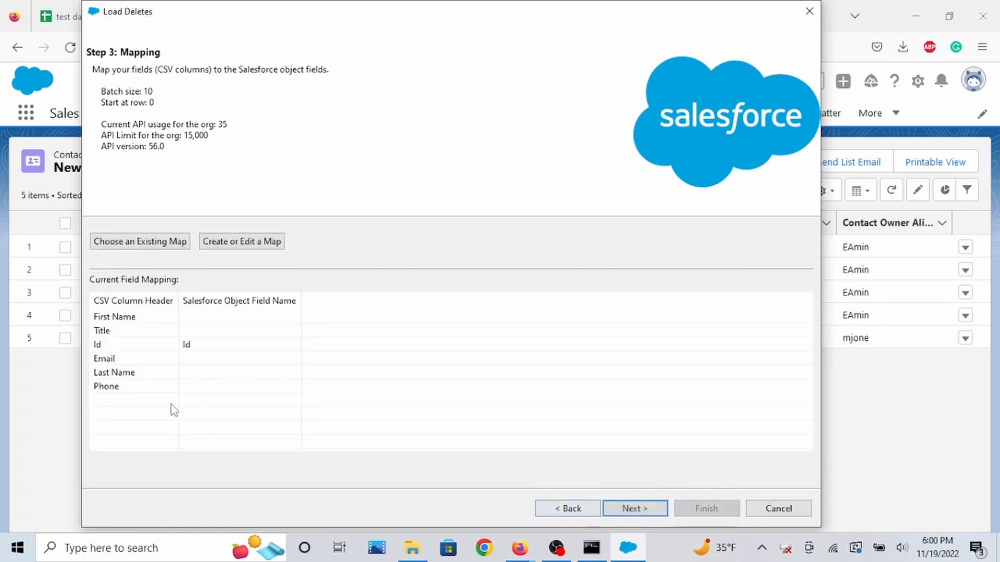
pyautogui.click(635, 509)
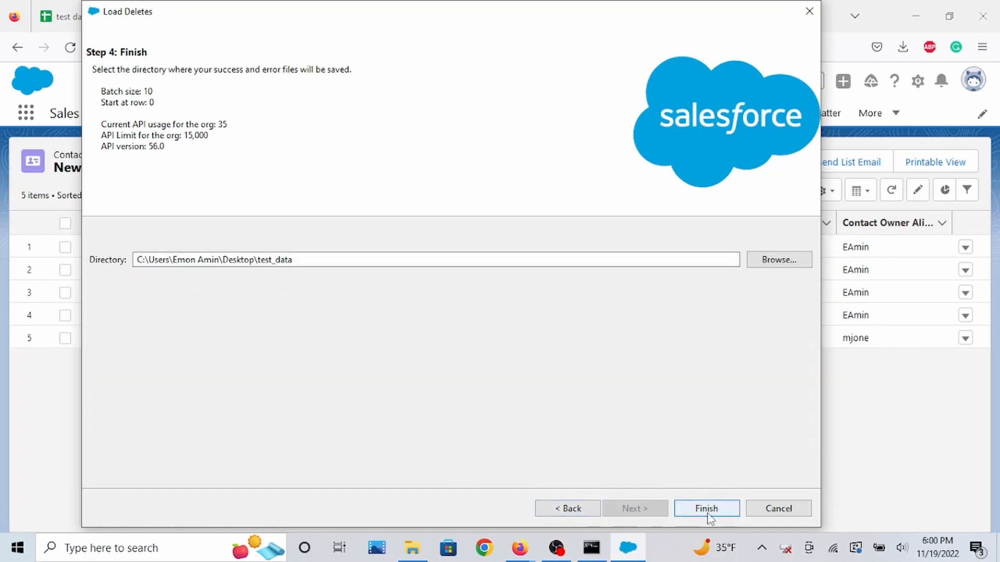
# Run the delete to the default test_data directory and accept the Recycle Bin warning.
pyautogui.click(707, 509)
pyautogui.click(554, 330)
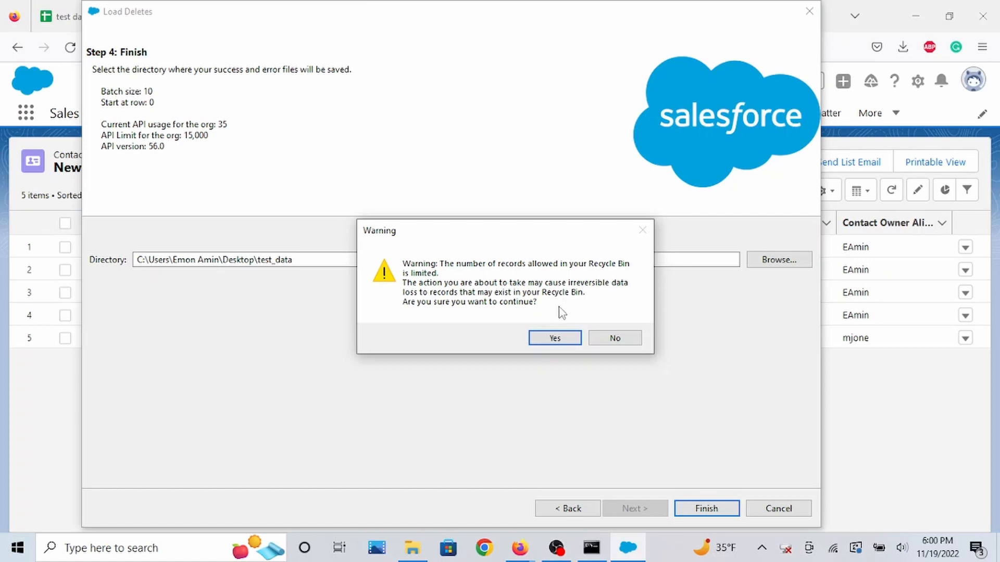
pyautogui.click(556, 339)
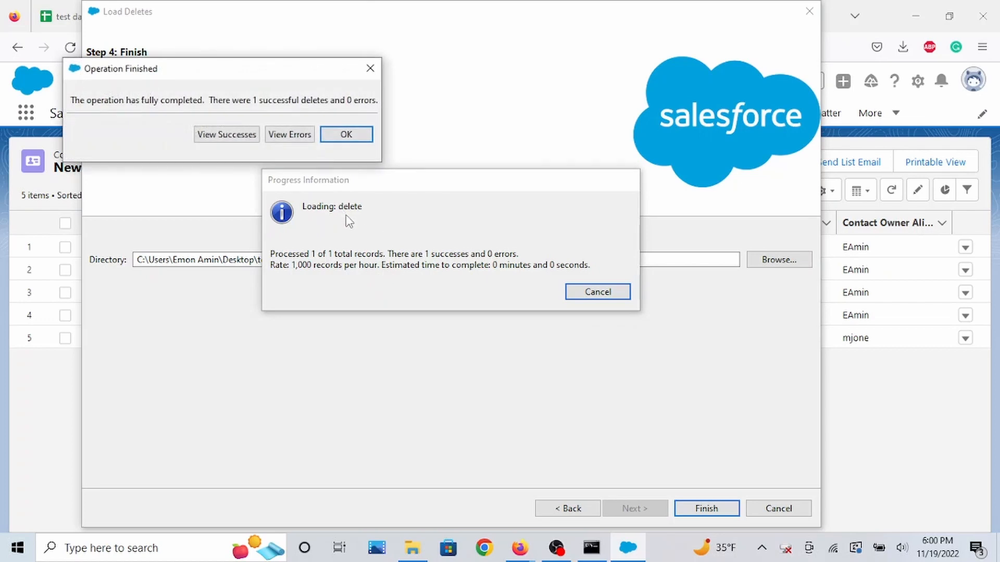
# Review the delete success file, then close the results and minimize Data Loader.
pyautogui.click(246, 135)
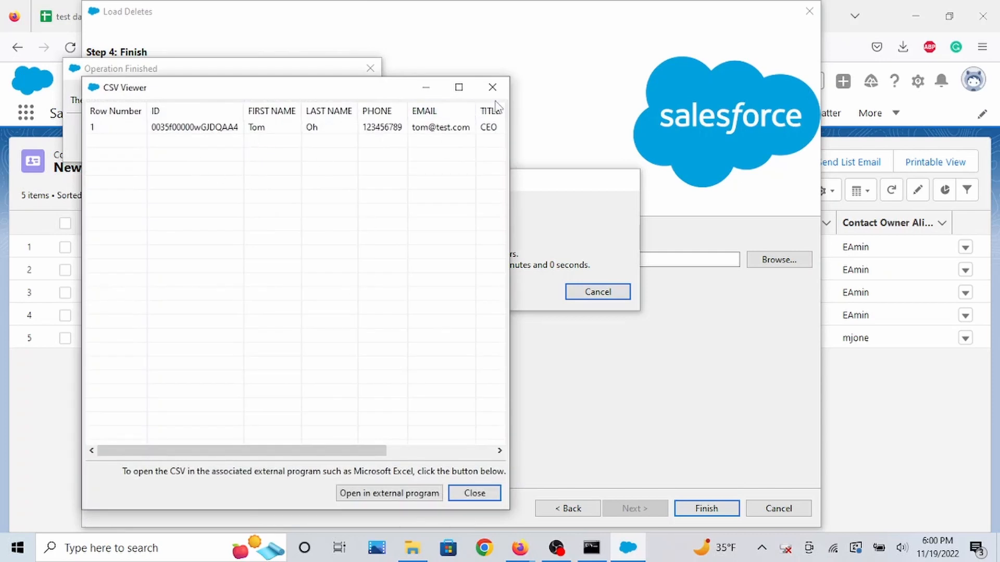
pyautogui.click(494, 94)
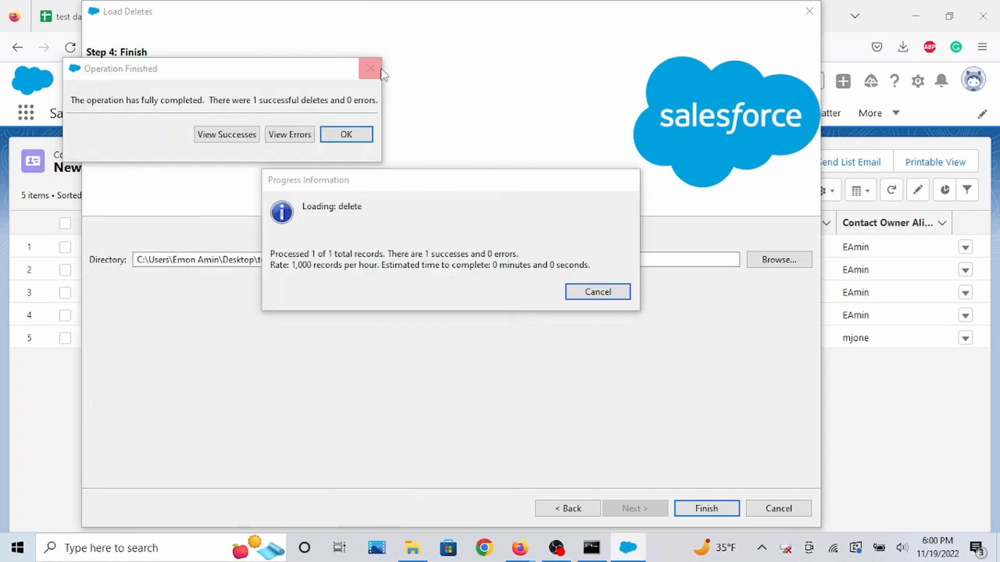
pyautogui.click(365, 135)
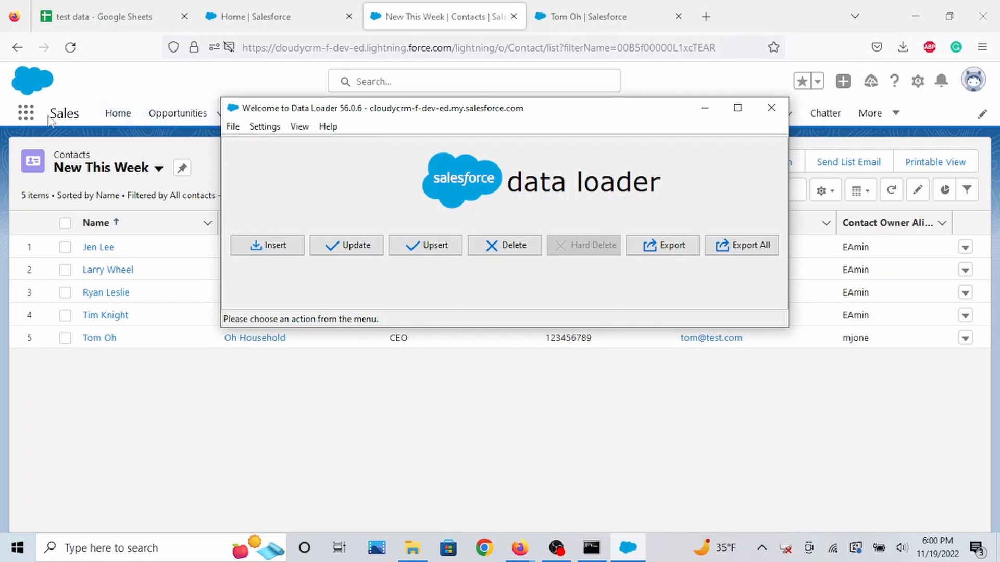
pyautogui.click(705, 107)
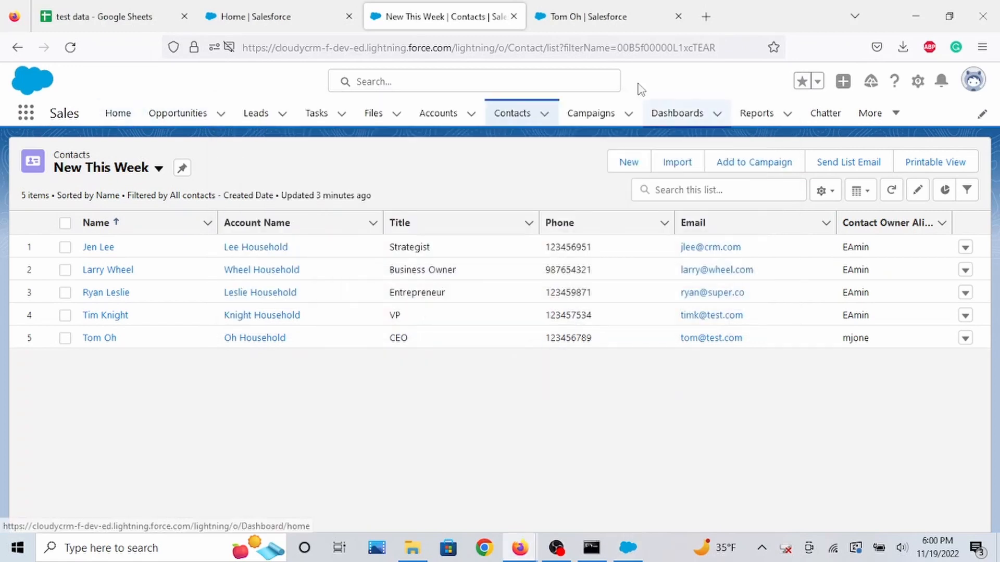
# Reload the deleted contact's record page and open the Recycle Bin to inspect the deleted contact.
pyautogui.click(596, 21)
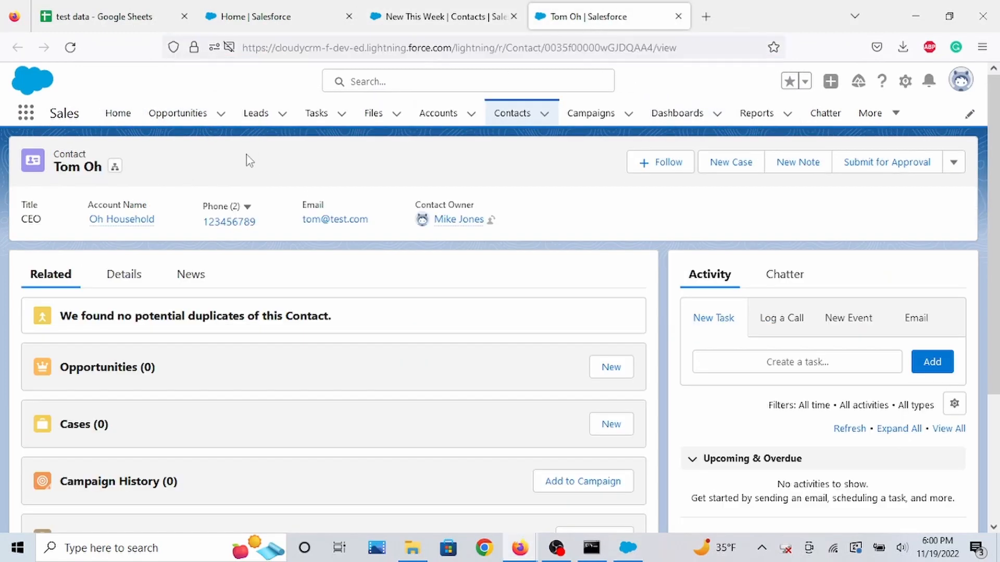
pyautogui.click(70, 48)
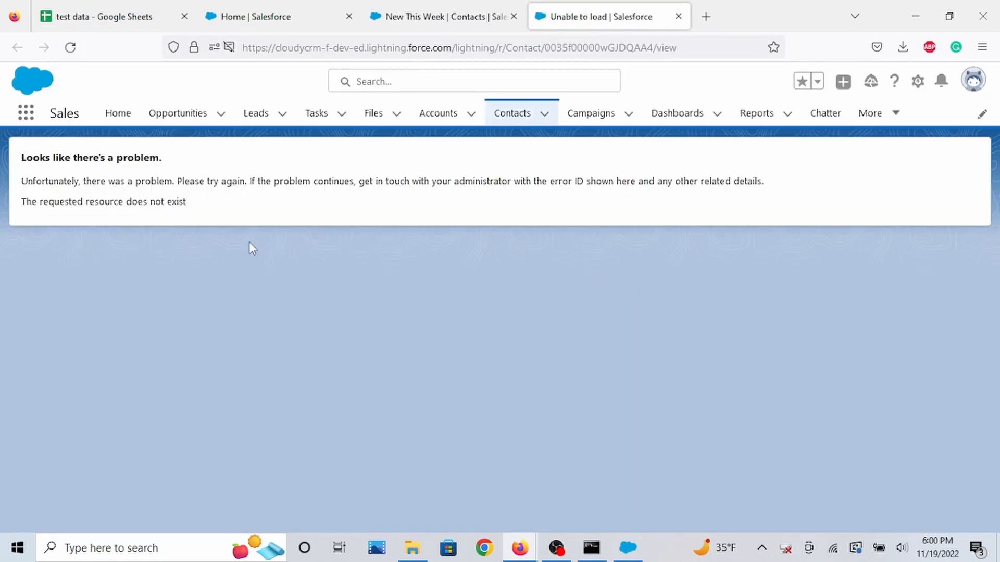
pyautogui.click(26, 113)
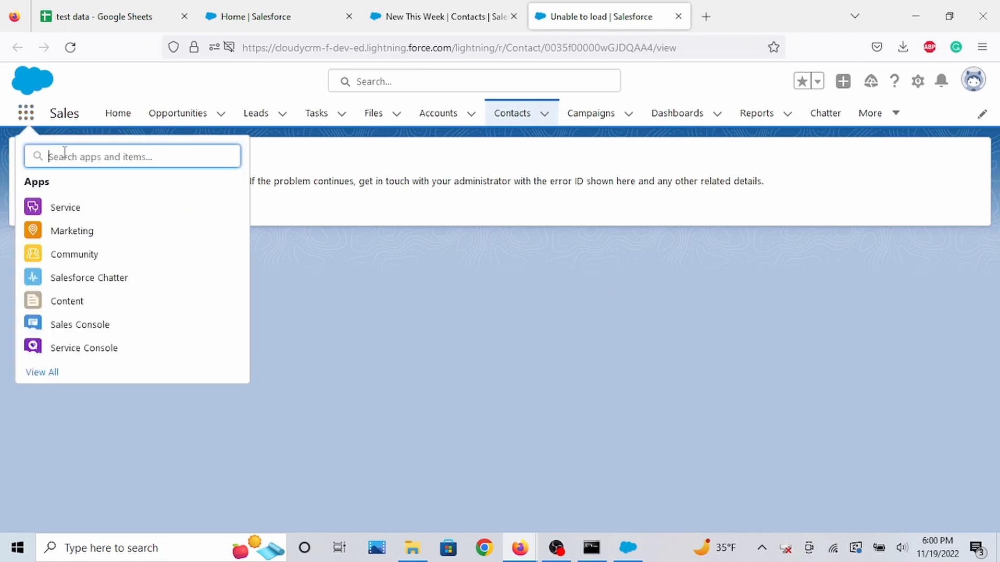
pyautogui.write('recyl')
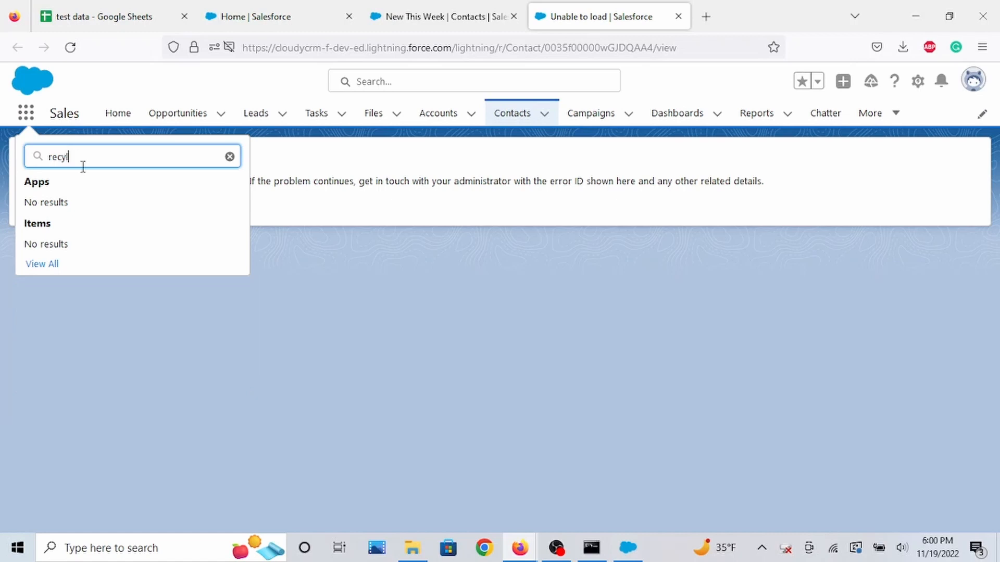
pyautogui.press('BackSpace')
pyautogui.press('BackSpace')
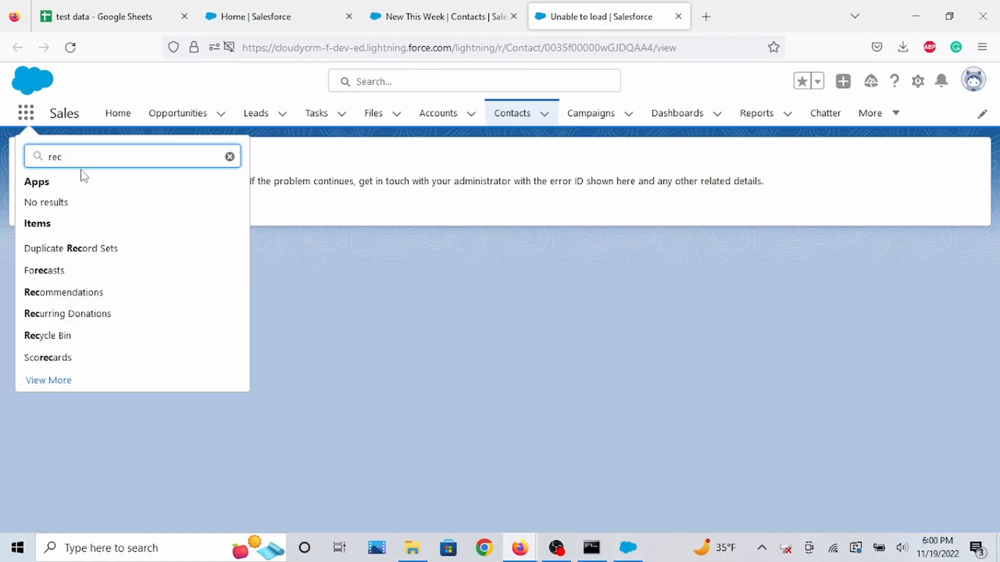
pyautogui.click(90, 339)
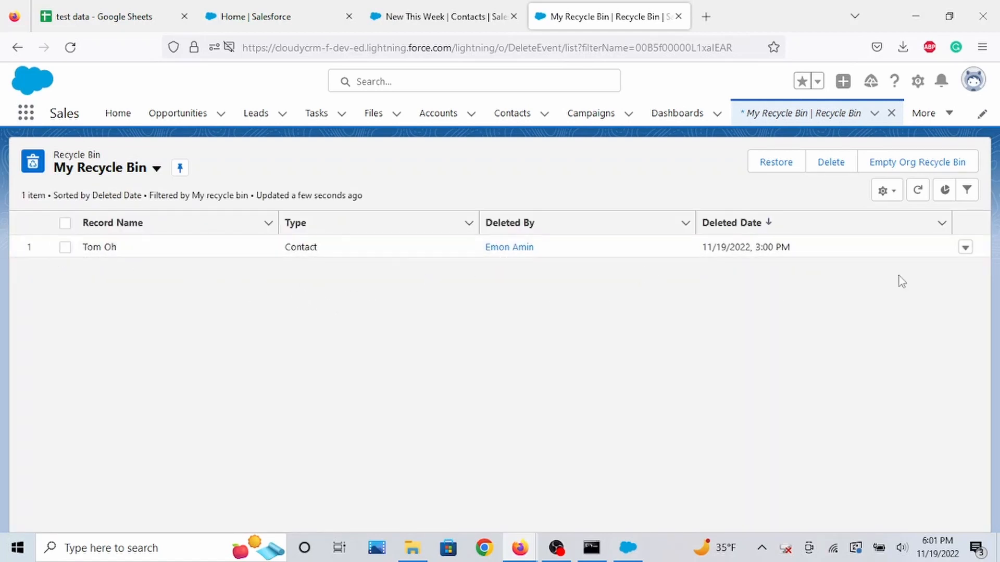
pyautogui.click(965, 248)
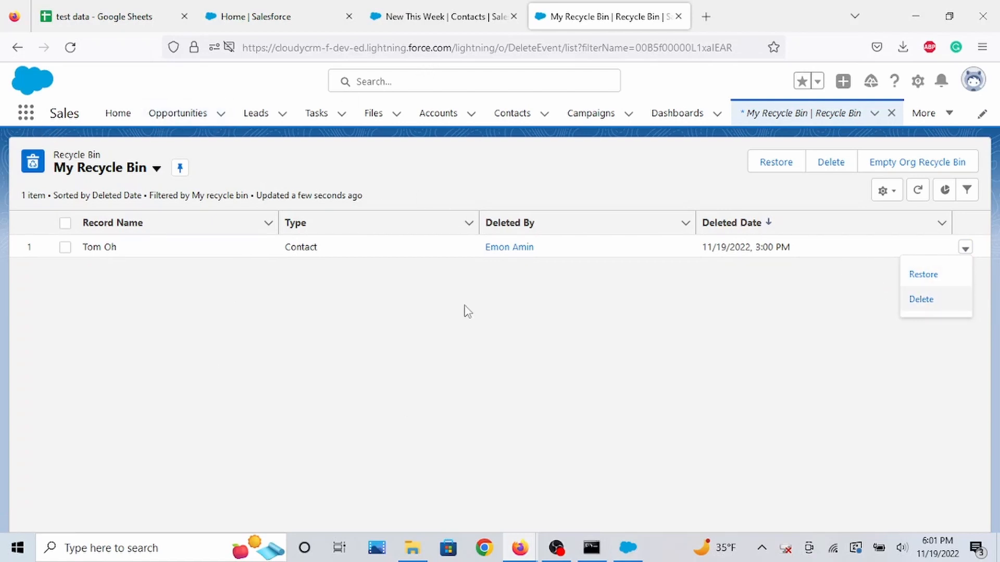
pyautogui.click(439, 18)
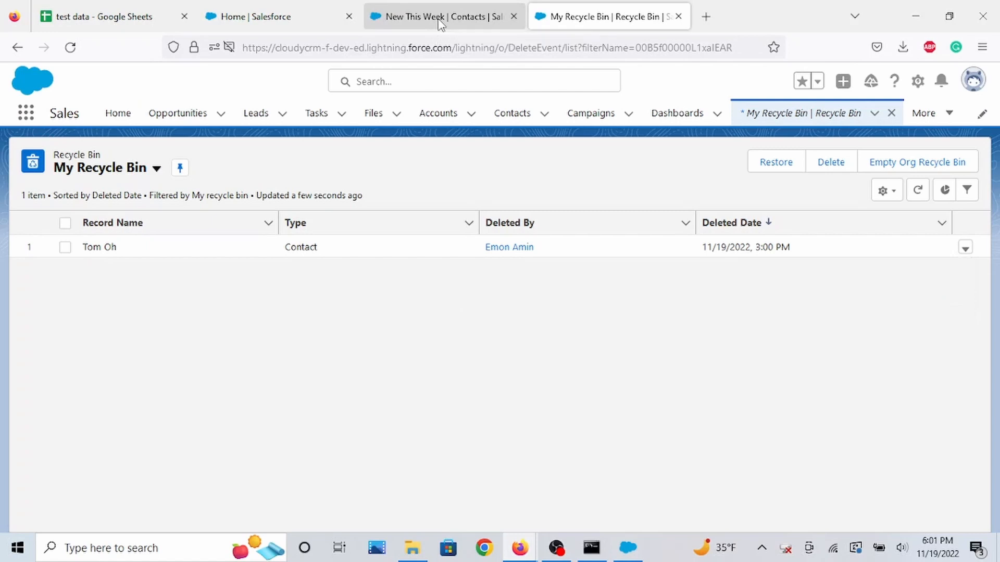
# Bring Data Loader back, start an Export and choose the Contact object.
pyautogui.click(627, 551)
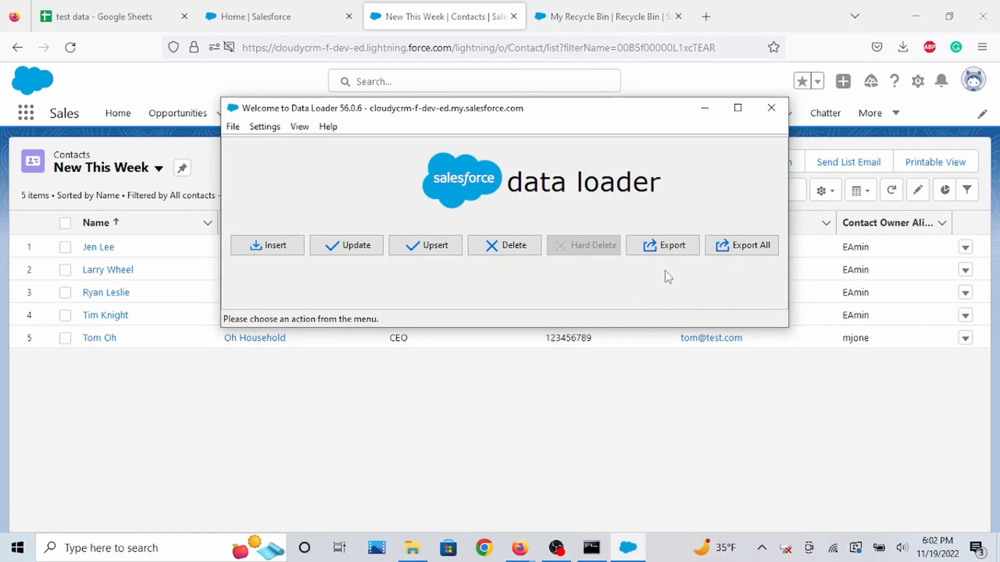
pyautogui.click(668, 246)
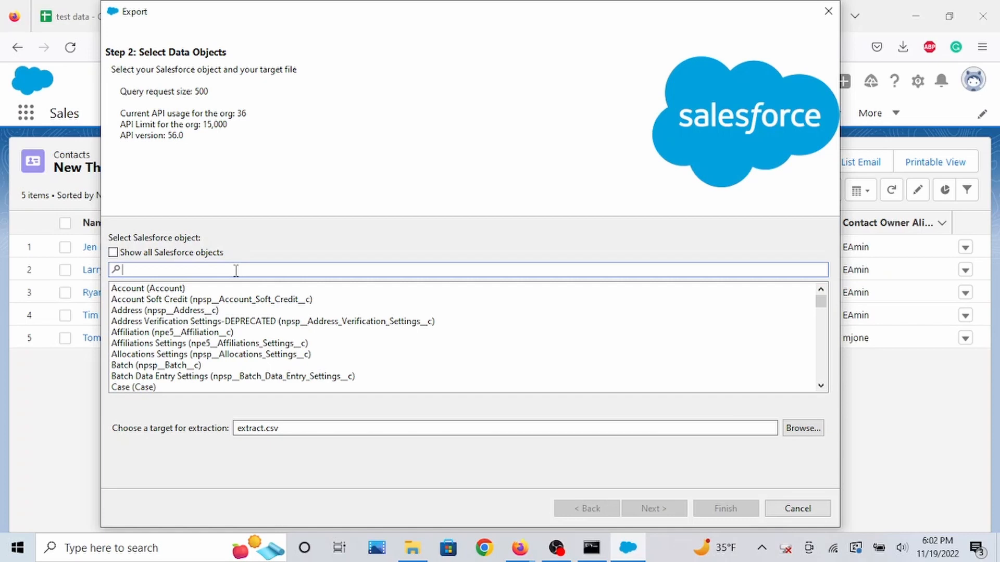
pyautogui.write('cont')
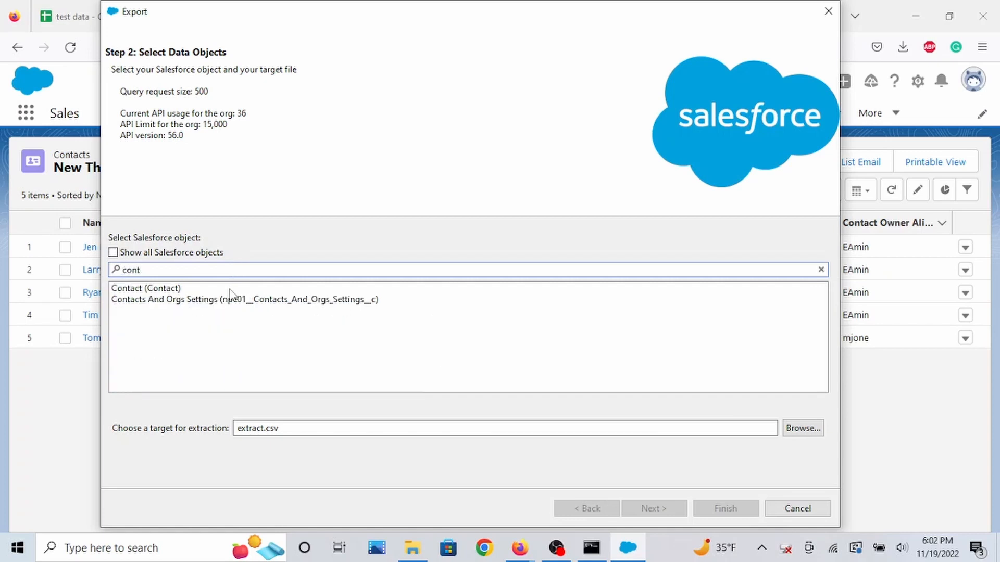
pyautogui.click(229, 290)
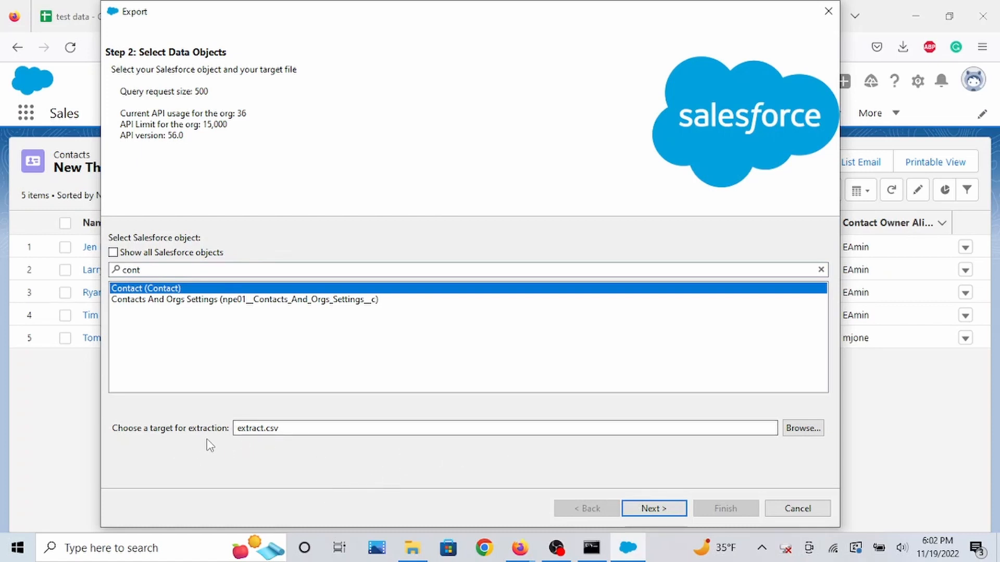
# Set the extraction target file to export1.csv and save it in the test_data folder.
pyautogui.click(255, 428)
pyautogui.click(264, 429)
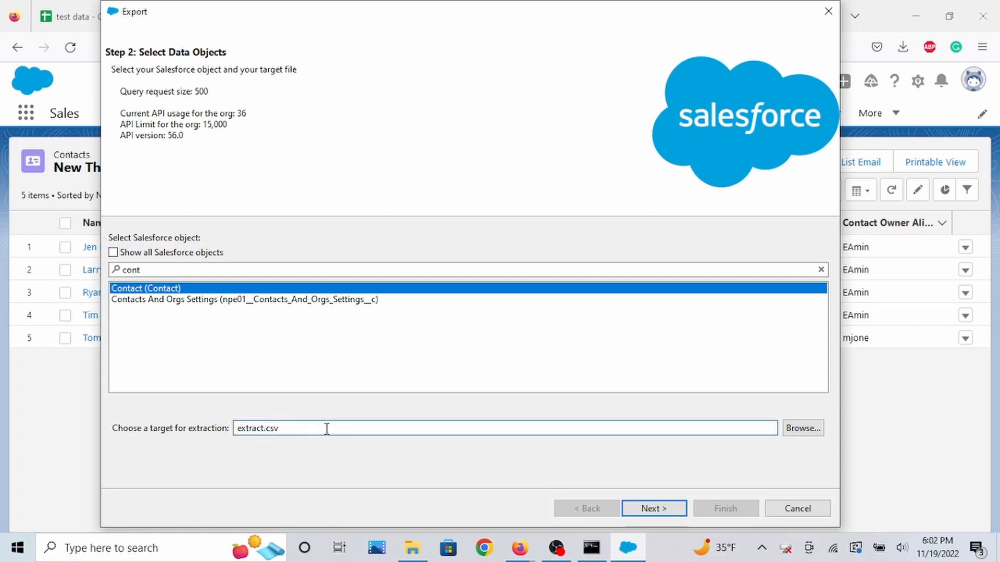
pyautogui.press('BackSpace')
pyautogui.press('BackSpace')
pyautogui.press('BackSpace')
pyautogui.press('BackSpace')
pyautogui.press('BackSpace')
pyautogui.press('BackSpace')
pyautogui.press('BackSpace')
pyautogui.write('export1')
pyautogui.click(808, 436)
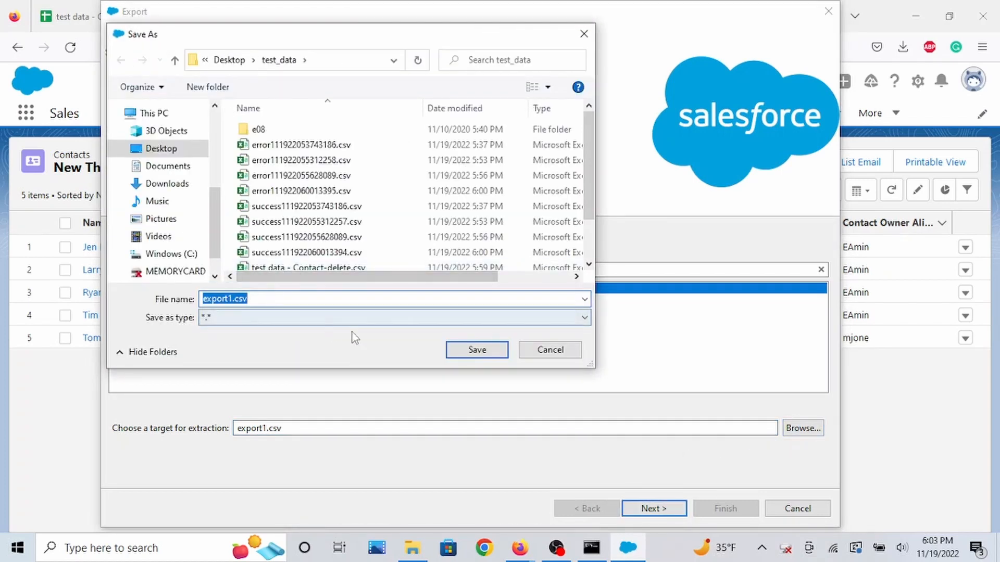
pyautogui.scroll(-1, 334, 151)
pyautogui.scroll(1, 334, 240)
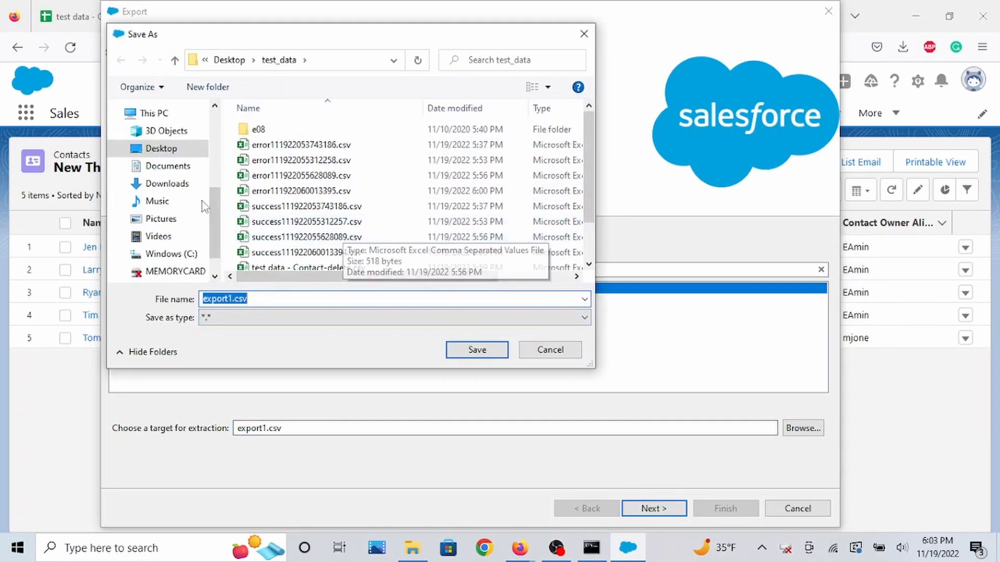
pyautogui.scroll(-1, 333, 219)
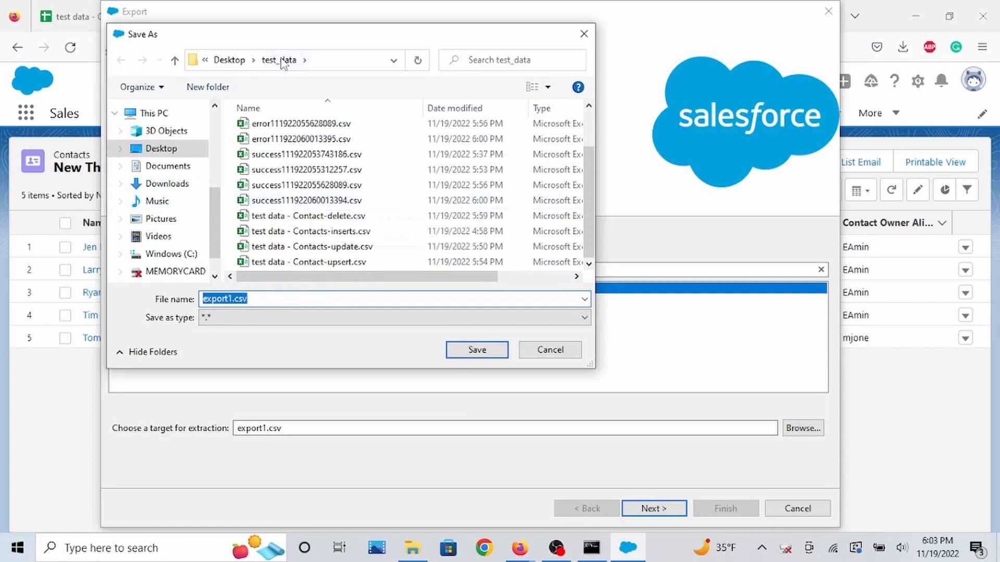
pyautogui.click(475, 351)
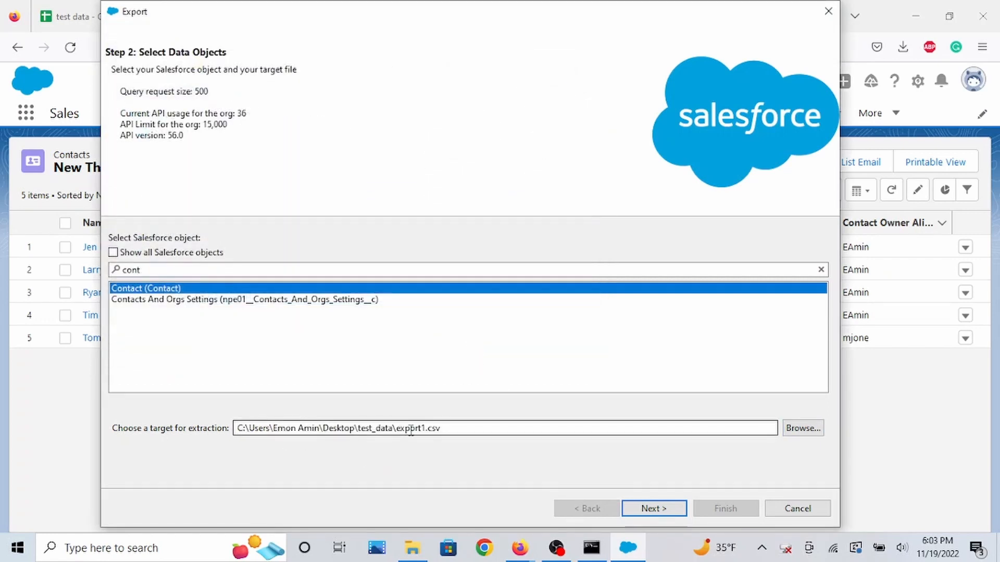
# Build the query selecting FirstName, LastName, Phone and Email from Contact and finish the export.
pyautogui.click(635, 513)
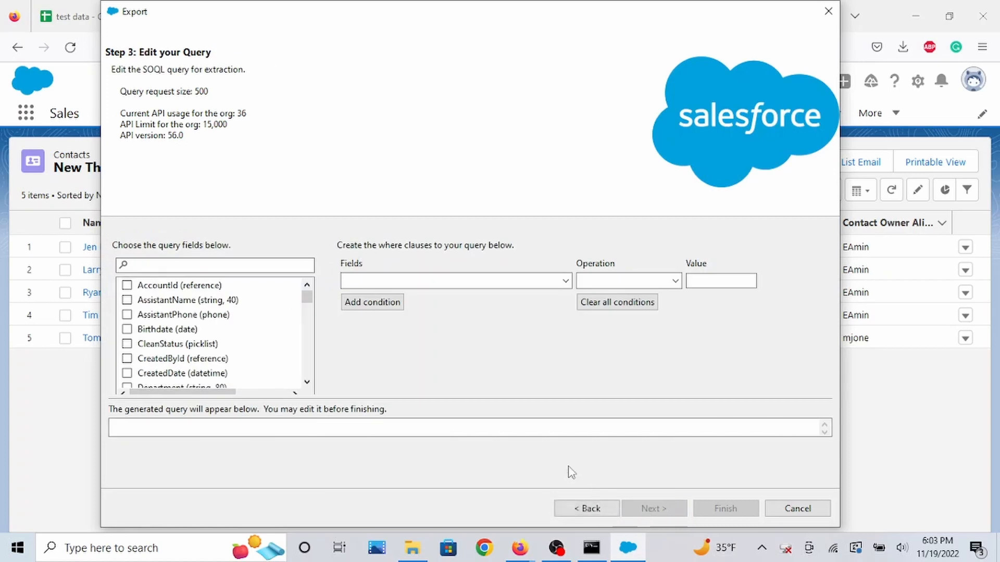
pyautogui.click(231, 264)
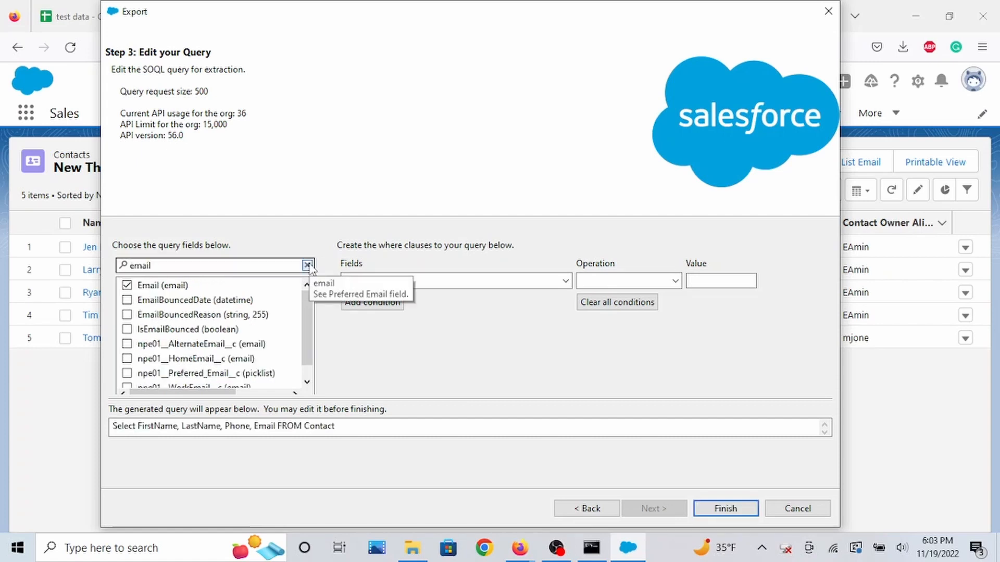
pyautogui.click(308, 266)
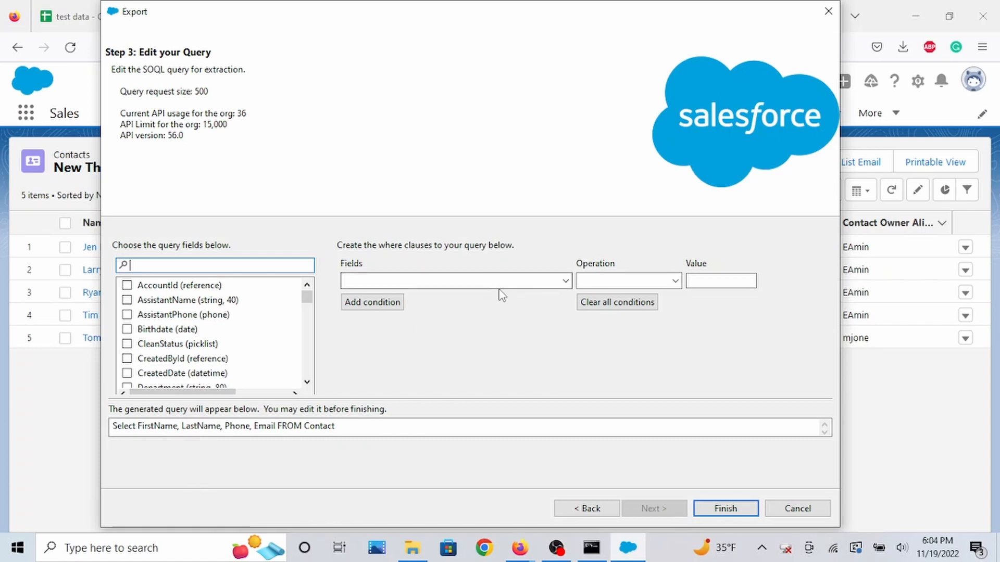
pyautogui.click(564, 281)
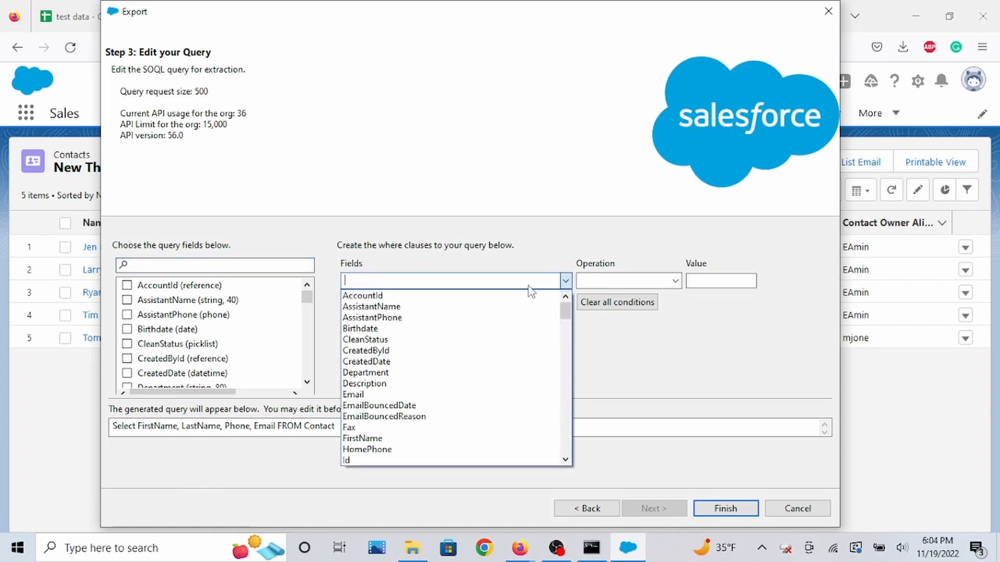
pyautogui.click(567, 282)
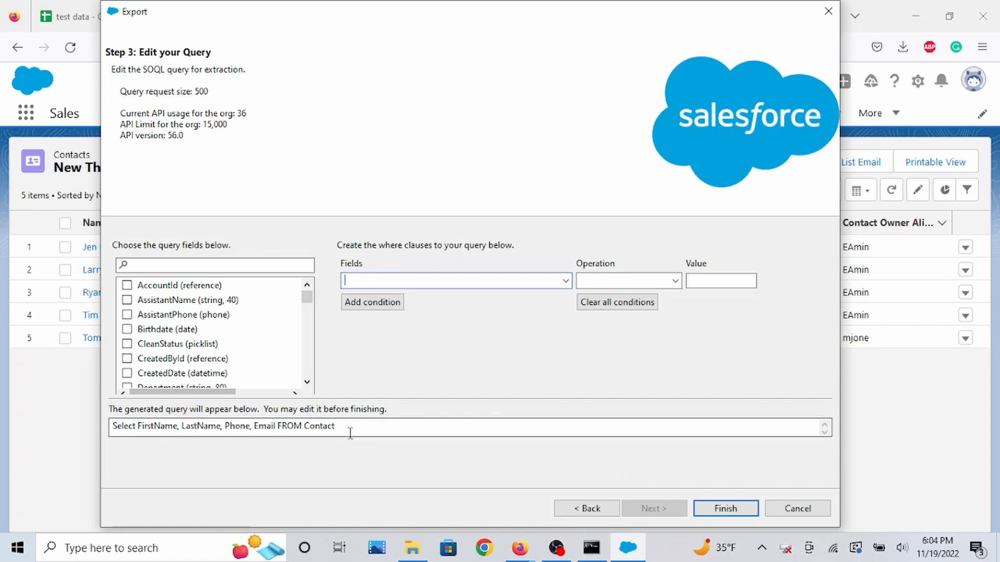
pyautogui.click(730, 510)
pyautogui.click(546, 327)
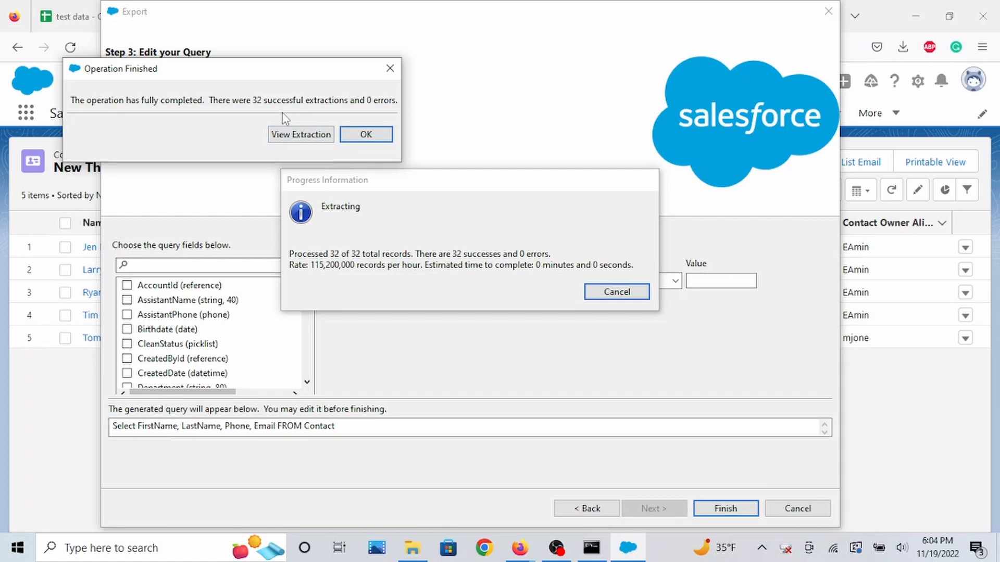
# View the exported extraction file, scroll through its rows, then close the viewer and the completion message.
pyautogui.click(307, 137)
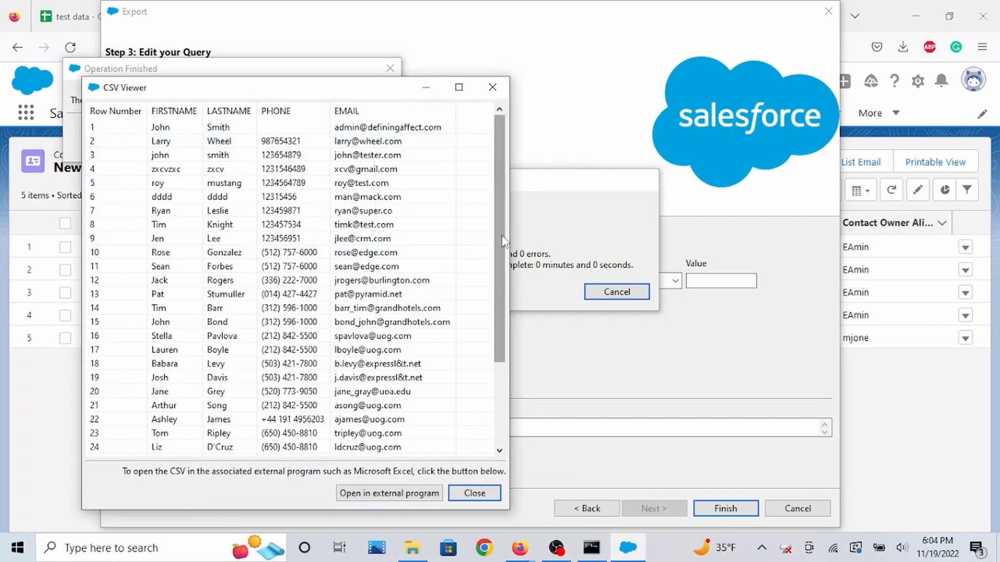
pyautogui.moveTo(503, 241); pyautogui.dragTo(498, 368)
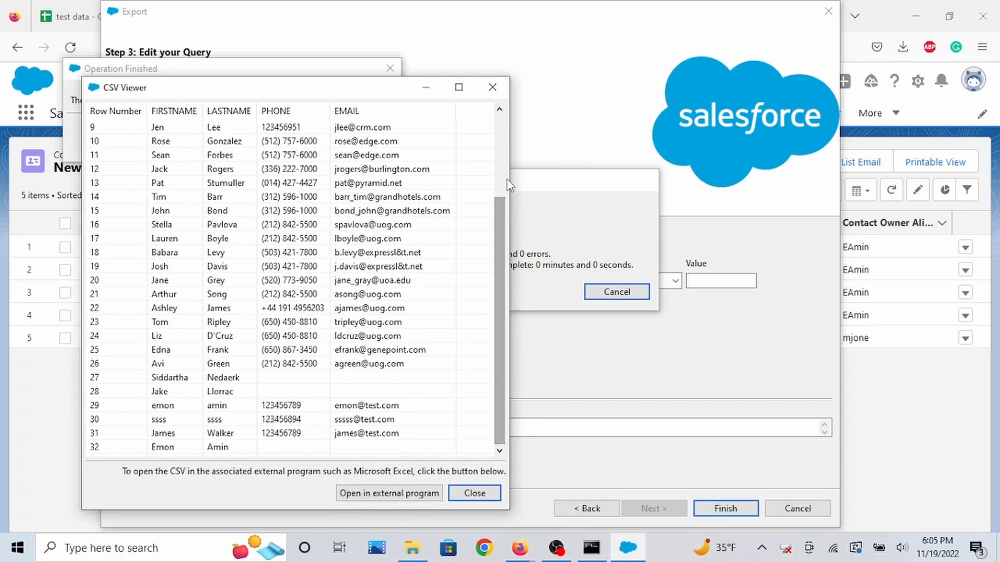
pyautogui.moveTo(496, 258); pyautogui.dragTo(495, 175)
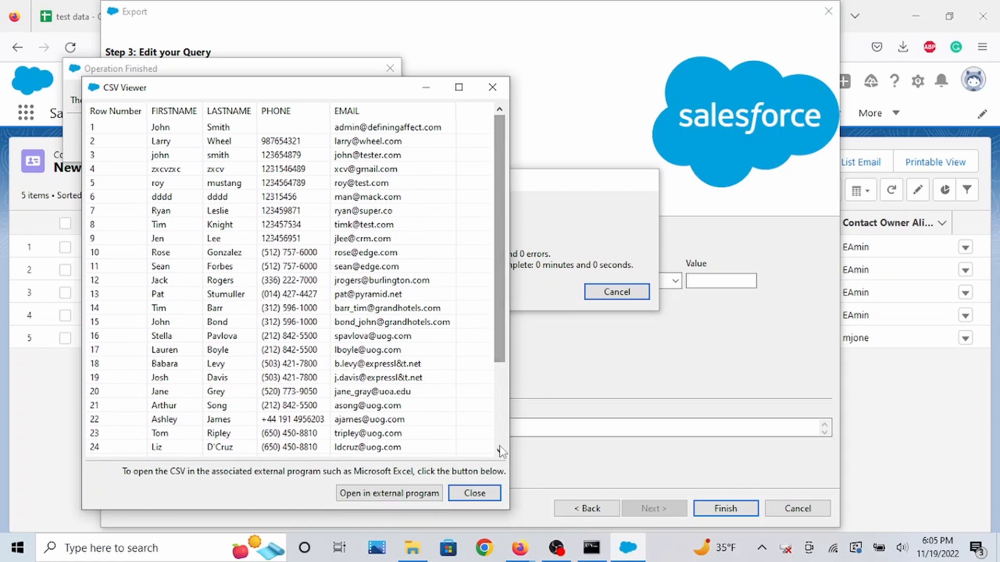
pyautogui.click(483, 497)
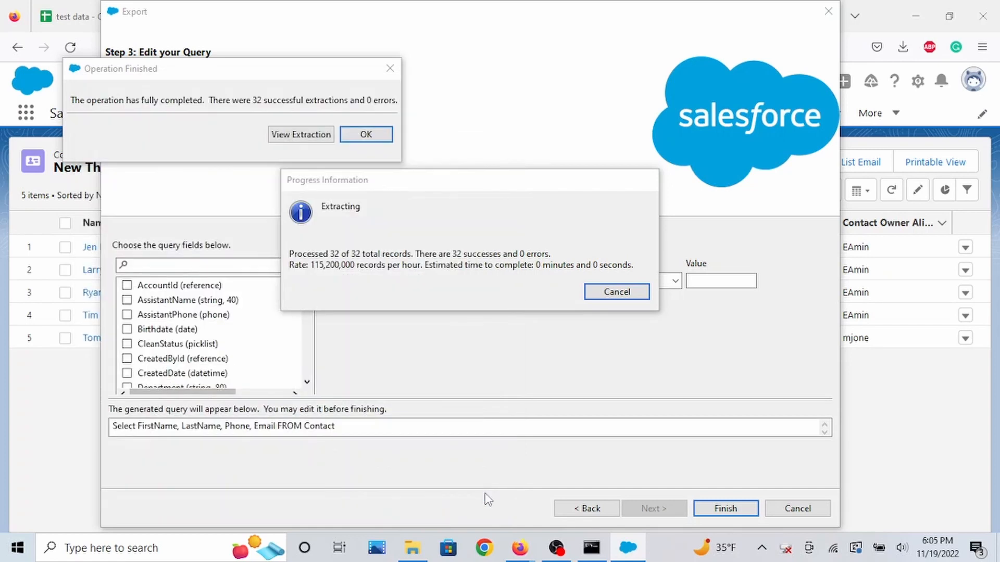
pyautogui.click(366, 135)
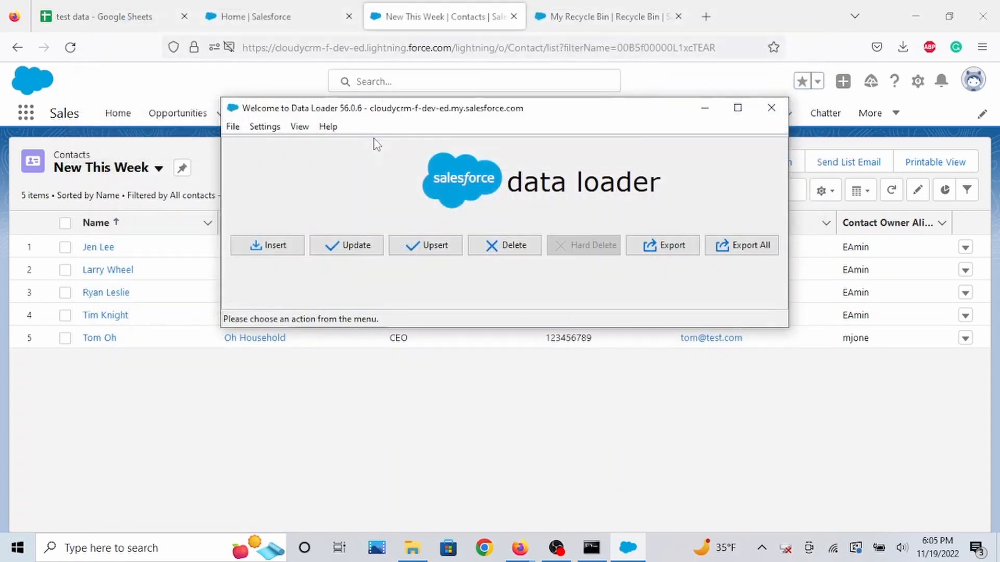
# Start an Export All operation and choose the Contact object.
pyautogui.click(736, 253)
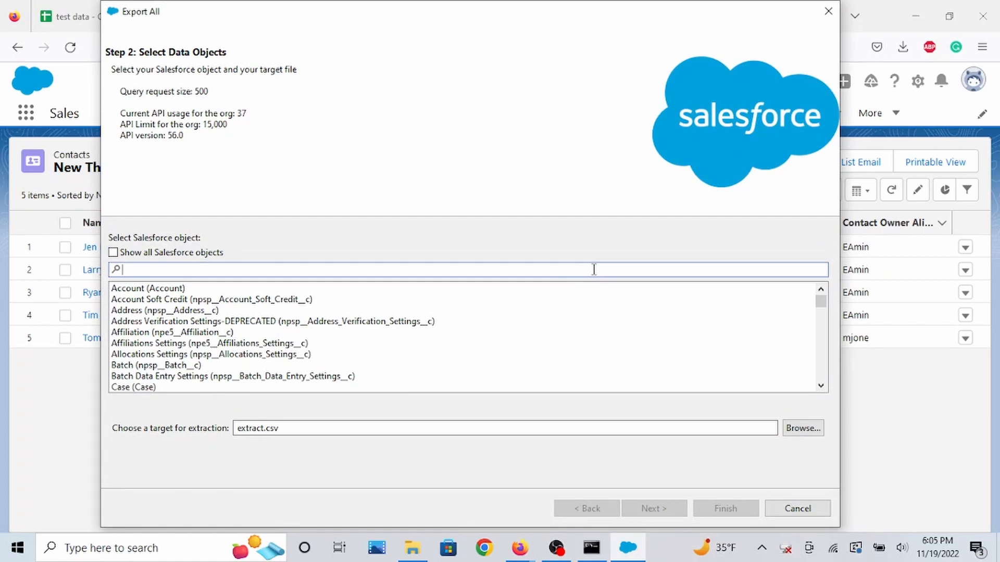
pyautogui.write('cont')
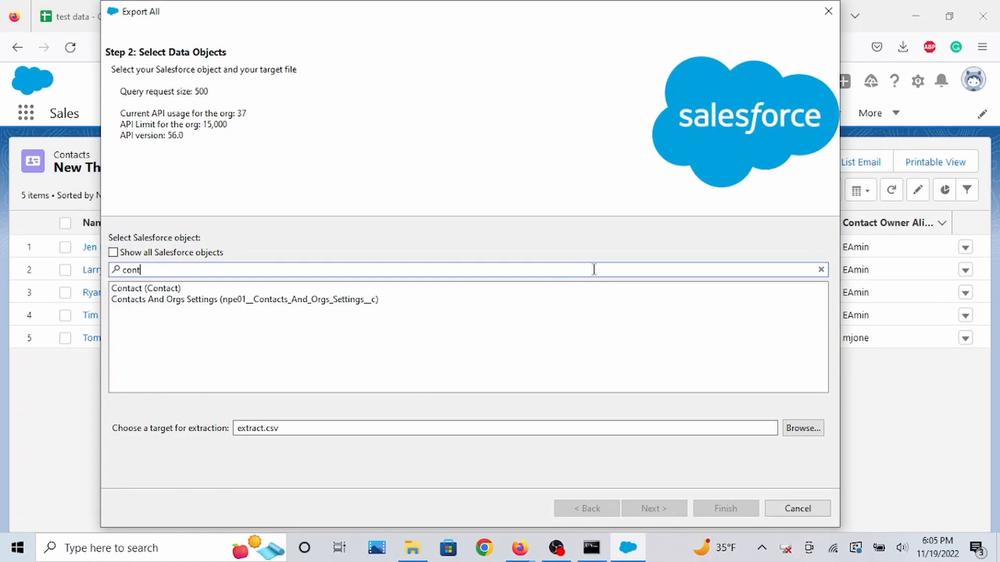
pyautogui.click(581, 299)
pyautogui.click(577, 289)
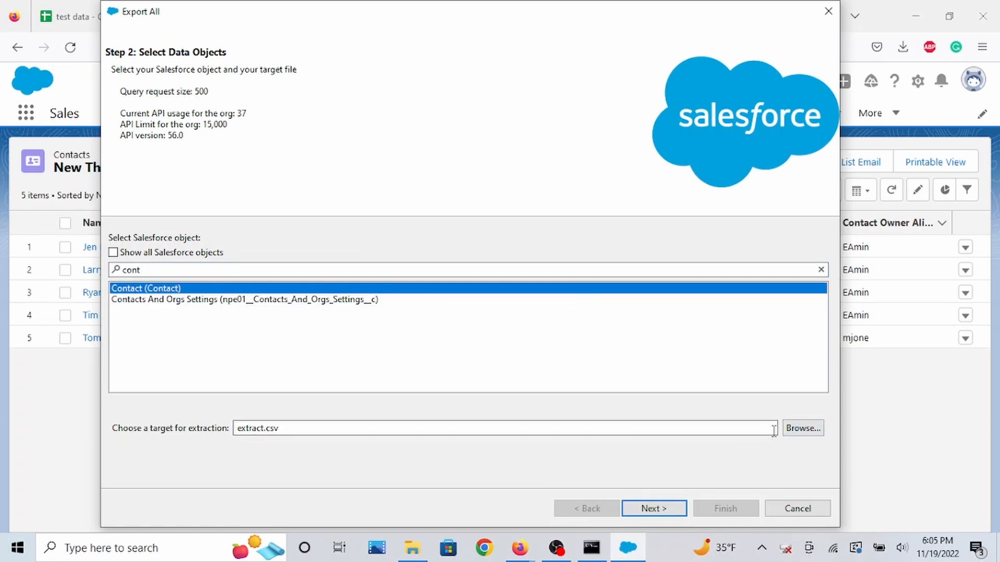
# Set the extraction target file to extract2.csv in the test_data folder.
pyautogui.click(790, 432)
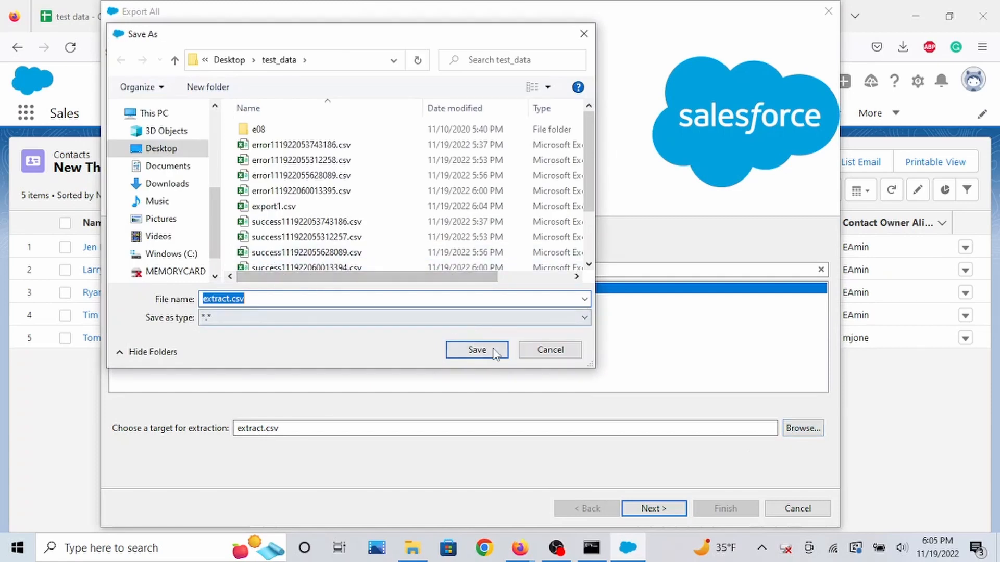
pyautogui.click(240, 299)
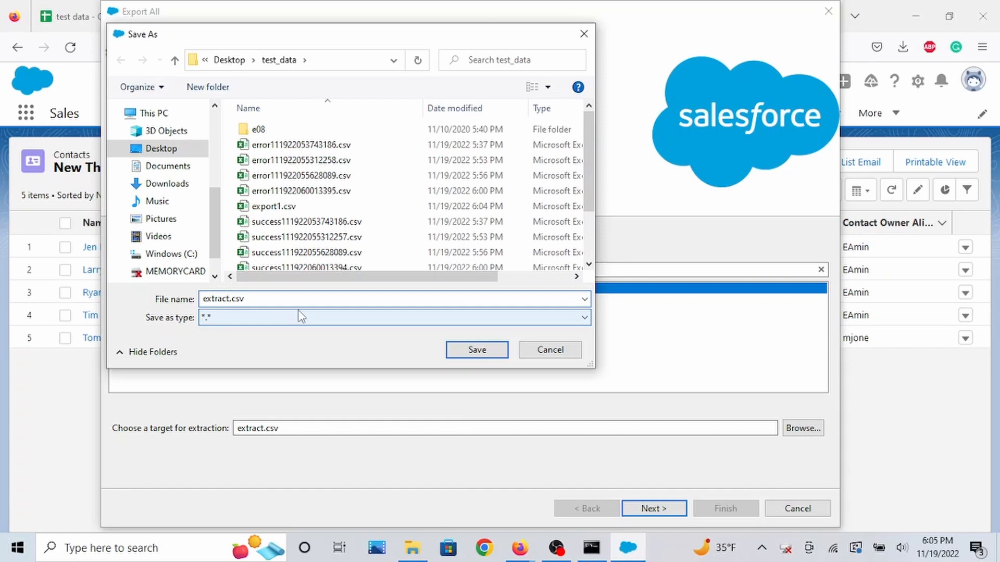
pyautogui.write('1')
pyautogui.press('BackSpace')
pyautogui.write('2')
pyautogui.click(468, 353)
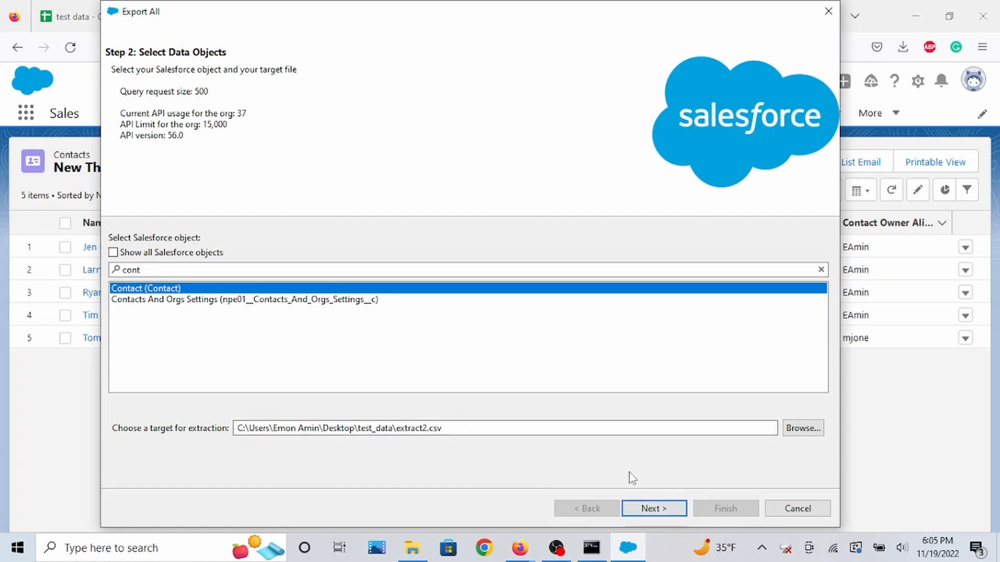
# Query Name, Email and Phone from Contact, finish, and confirm exporting all records including deleted ones.
pyautogui.click(673, 509)
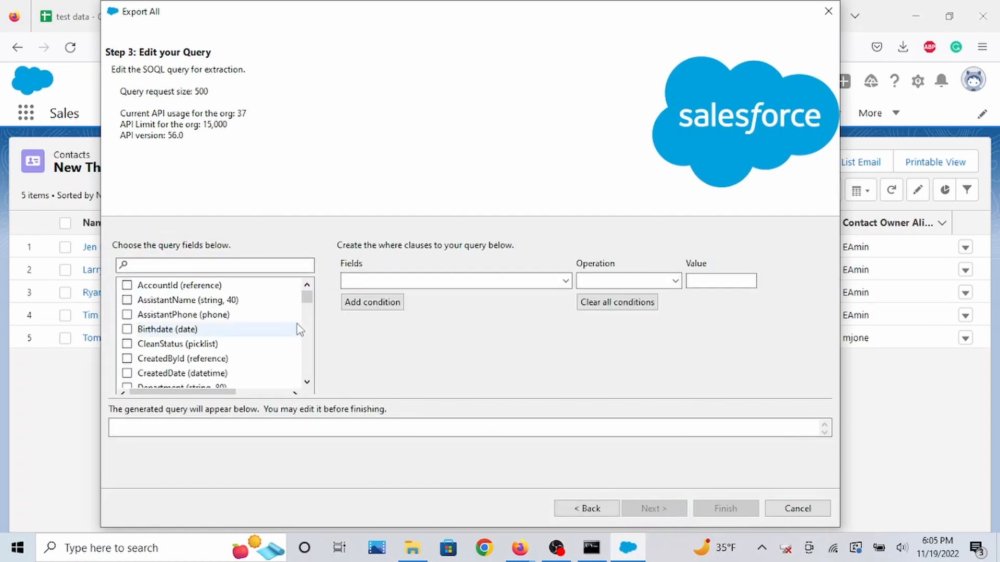
pyautogui.click(290, 267)
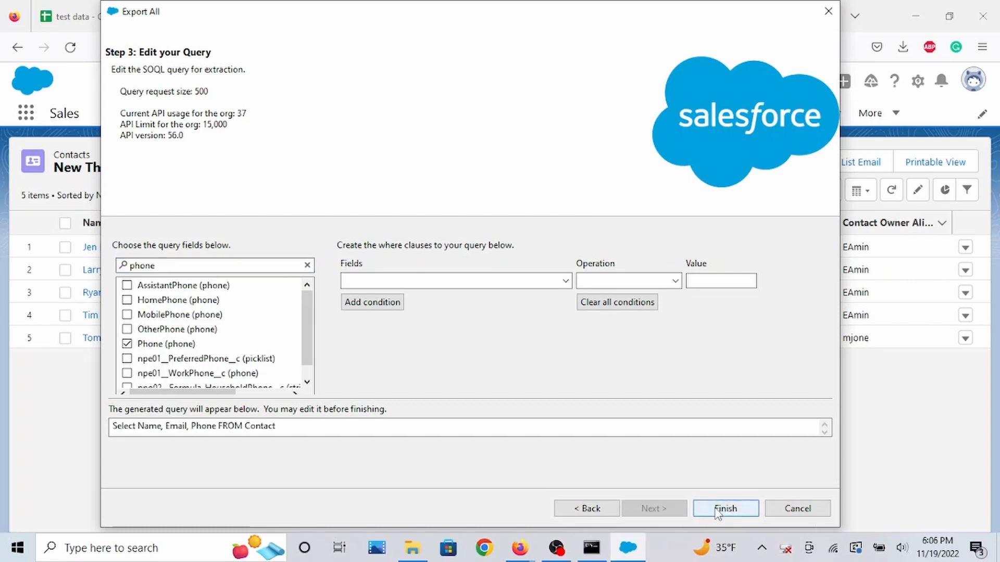
pyautogui.click(179, 433)
pyautogui.click(716, 510)
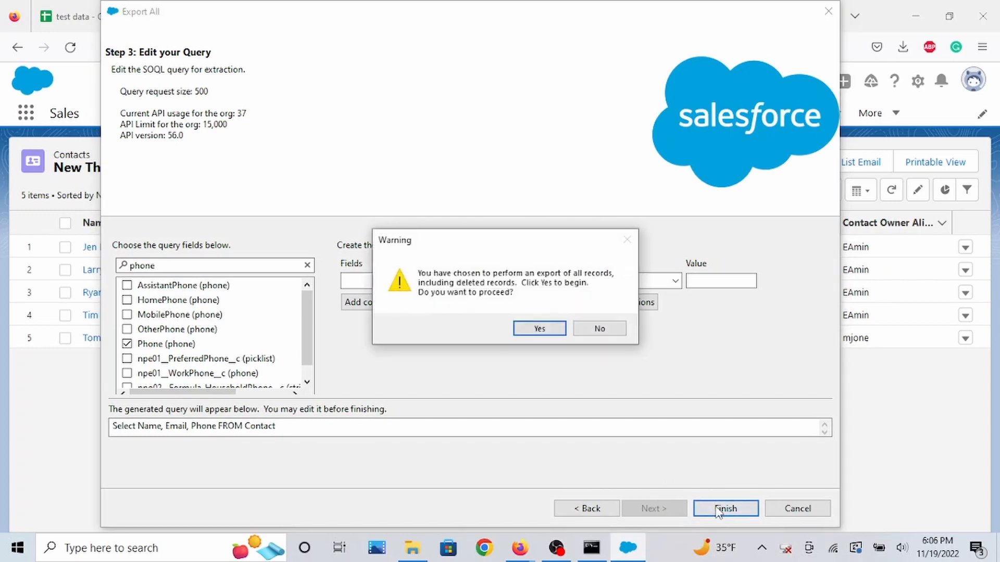
pyautogui.click(547, 331)
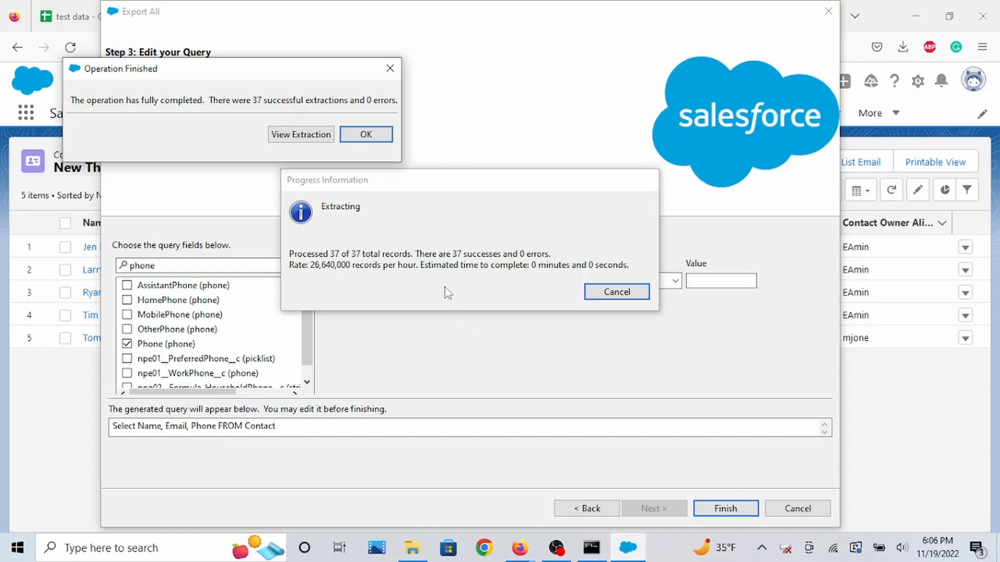
# View the Export All extraction file and scroll through its rows.
pyautogui.click(322, 137)
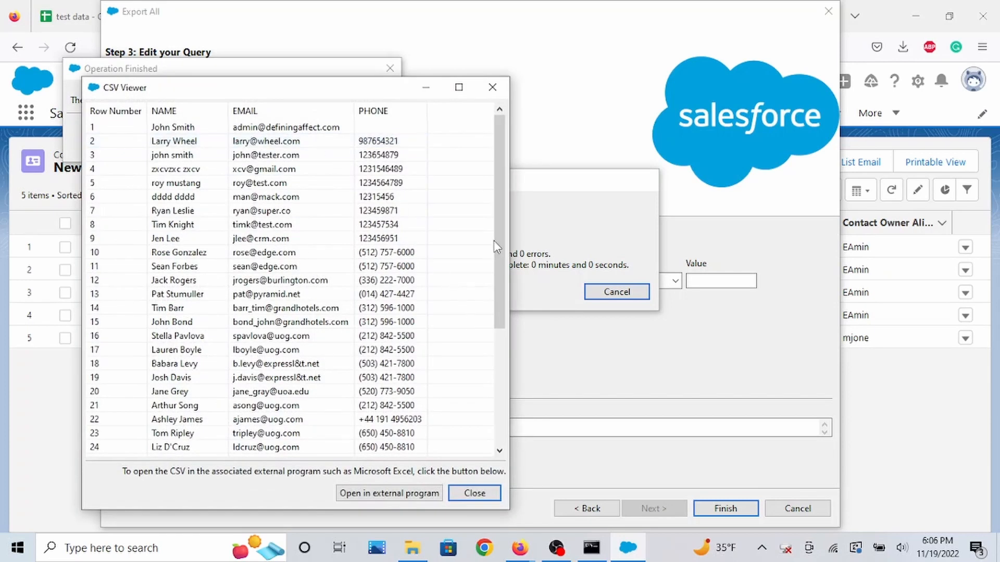
pyautogui.moveTo(498, 236); pyautogui.dragTo(475, 388)
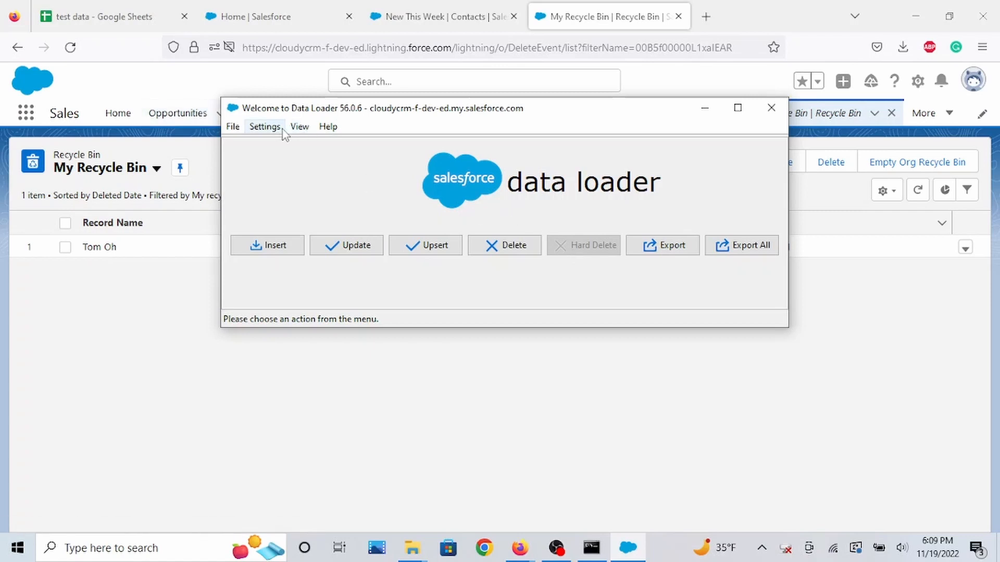
# Enable the Use Bulk API option in the Data Loader settings and save them.
pyautogui.click(264, 127)
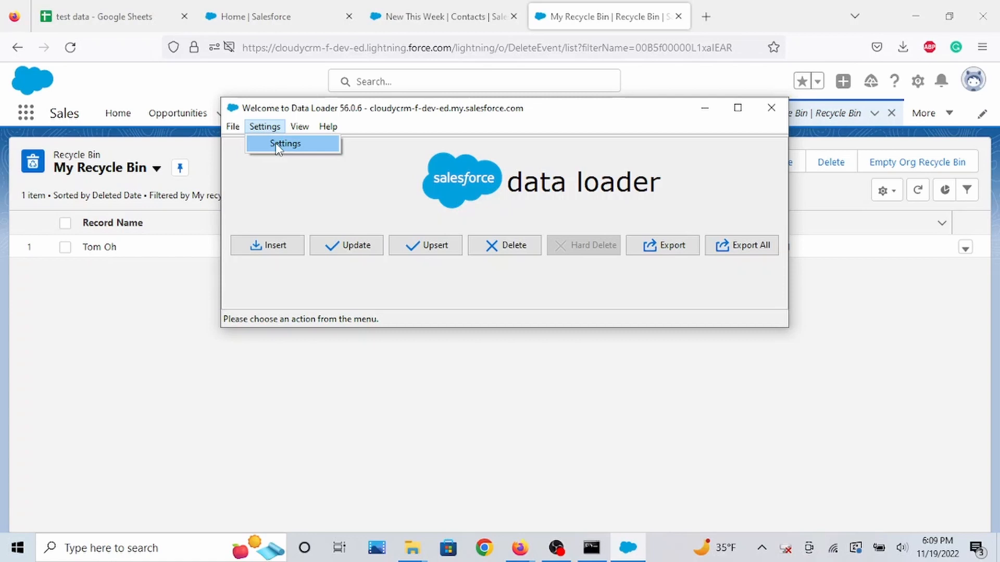
pyautogui.click(281, 143)
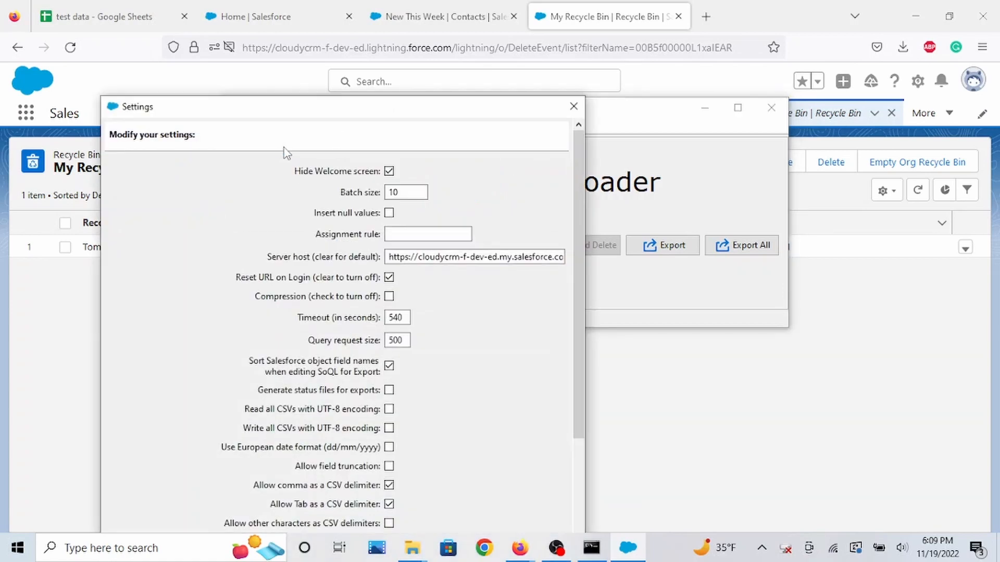
pyautogui.moveTo(394, 116); pyautogui.dragTo(393, 9)
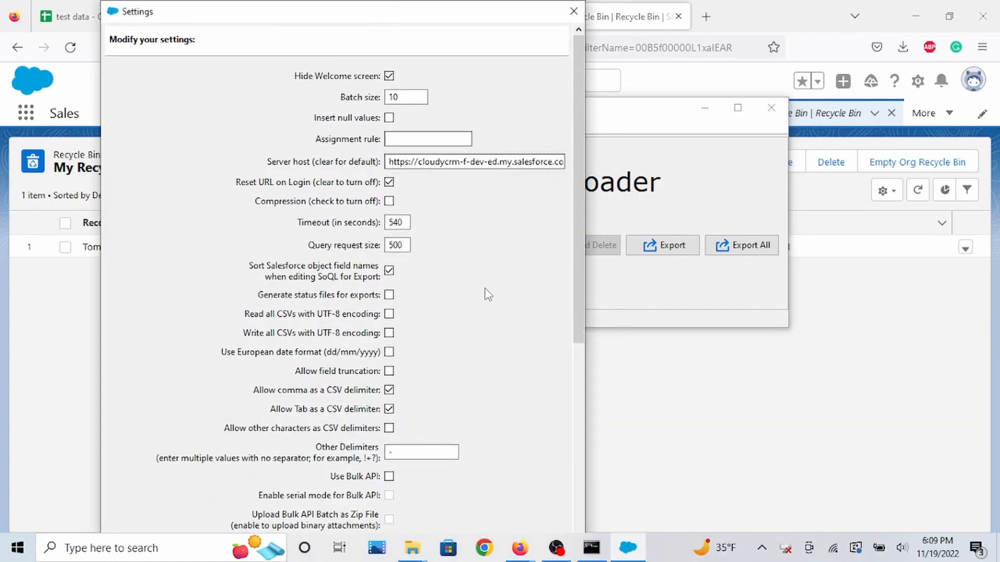
pyautogui.scroll(-3, 494, 359)
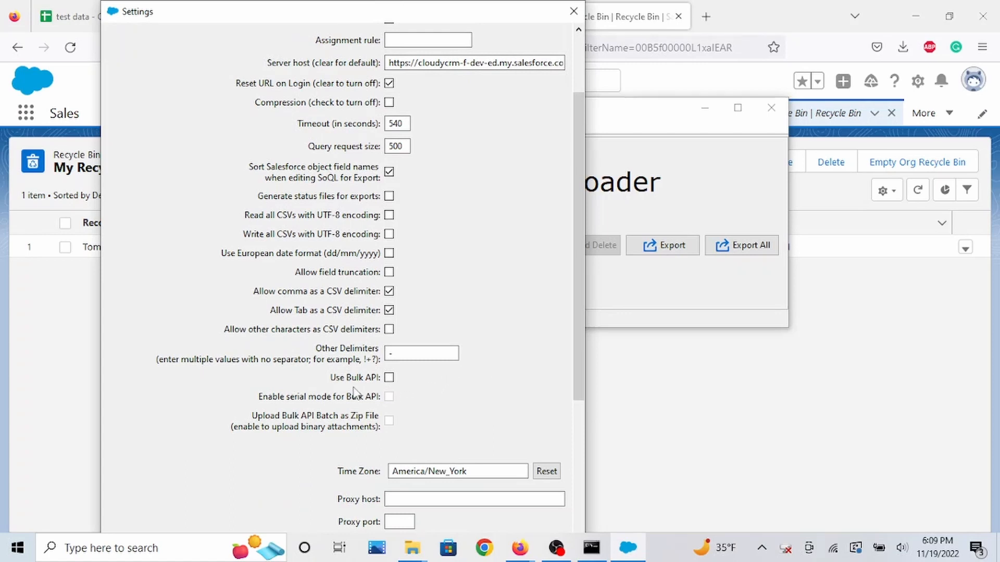
pyautogui.click(389, 379)
pyautogui.scroll(-5, 497, 422)
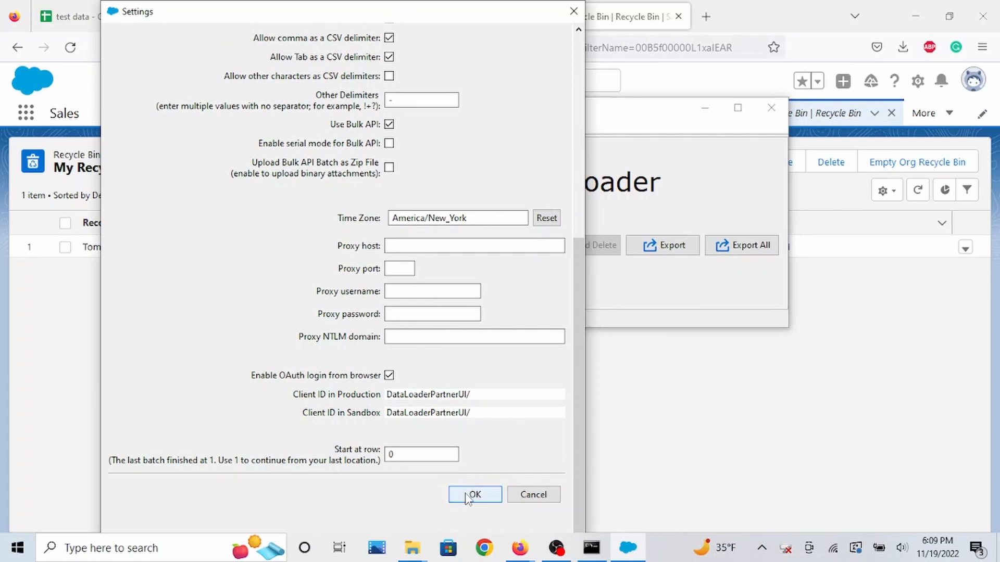
pyautogui.click(472, 496)
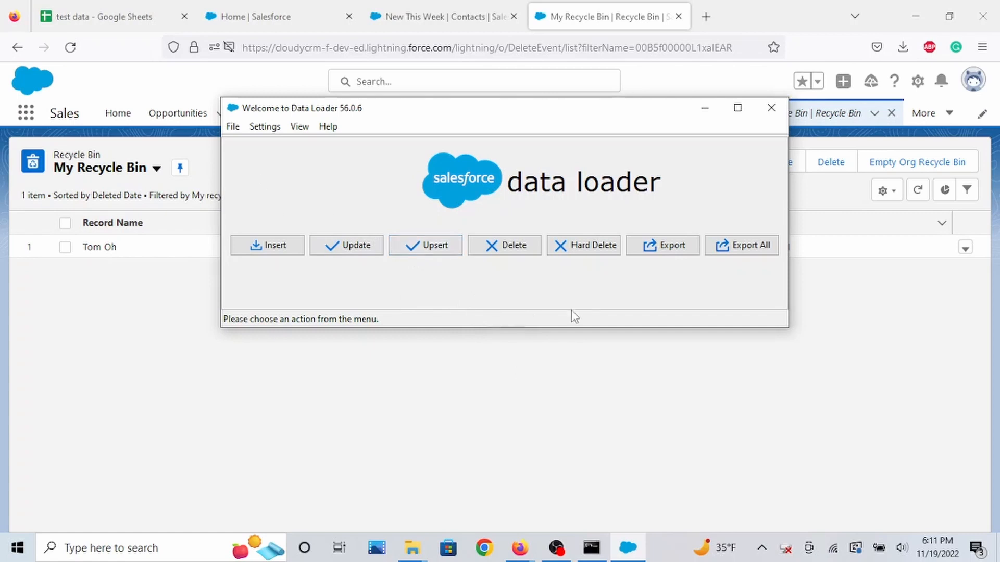
# Review the Contact-hard delete sheet rows and the New This Week contacts list.
pyautogui.click(107, 17)
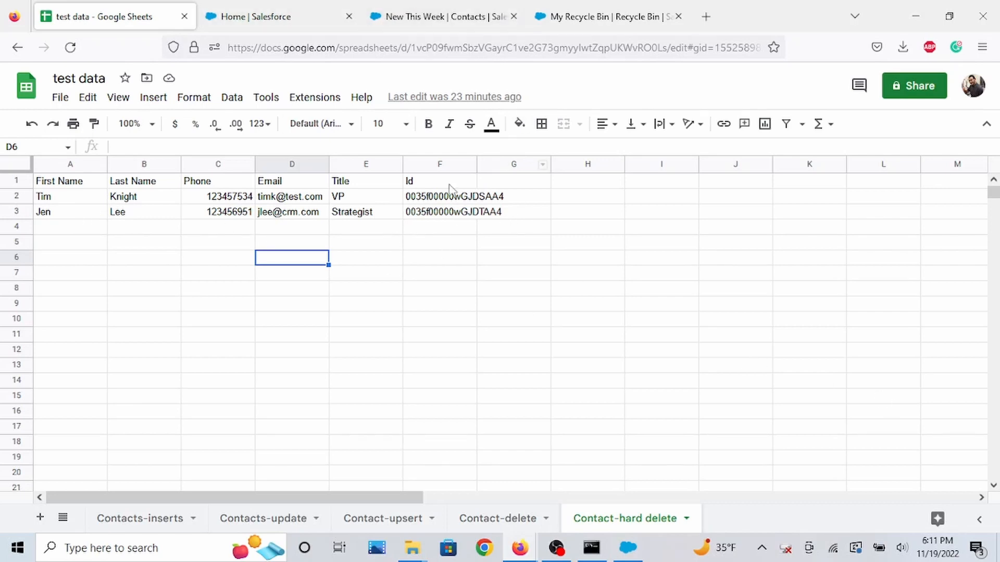
pyautogui.click(447, 12)
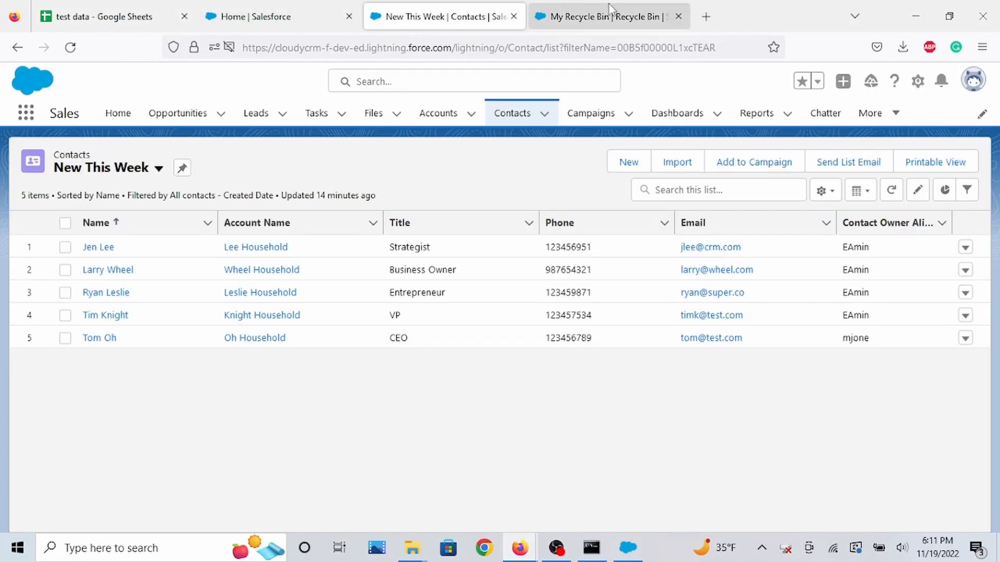
pyautogui.click(632, 549)
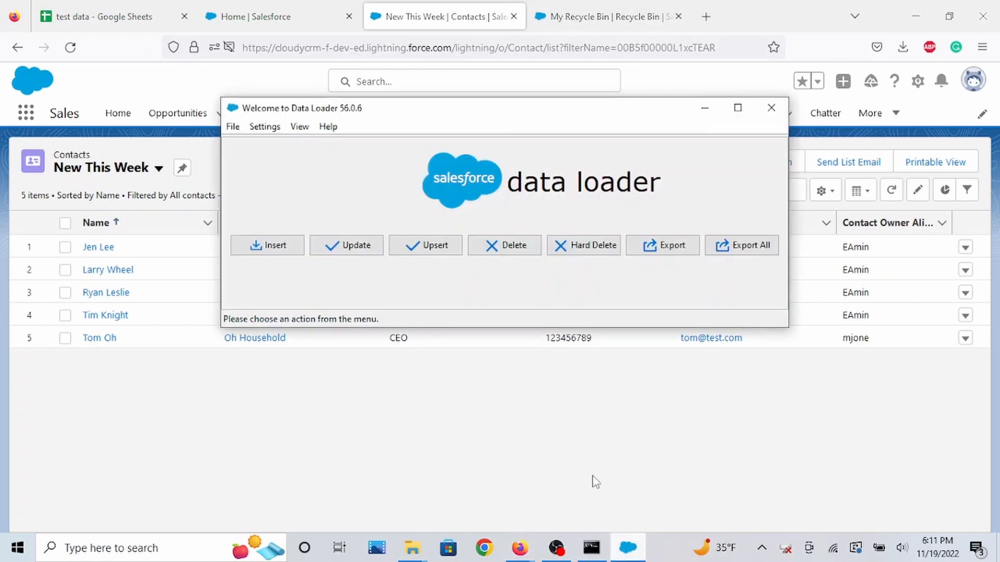
# Start a Hard Delete operation, log in with OAuth on Production, and copy the browser login link.
pyautogui.click(599, 249)
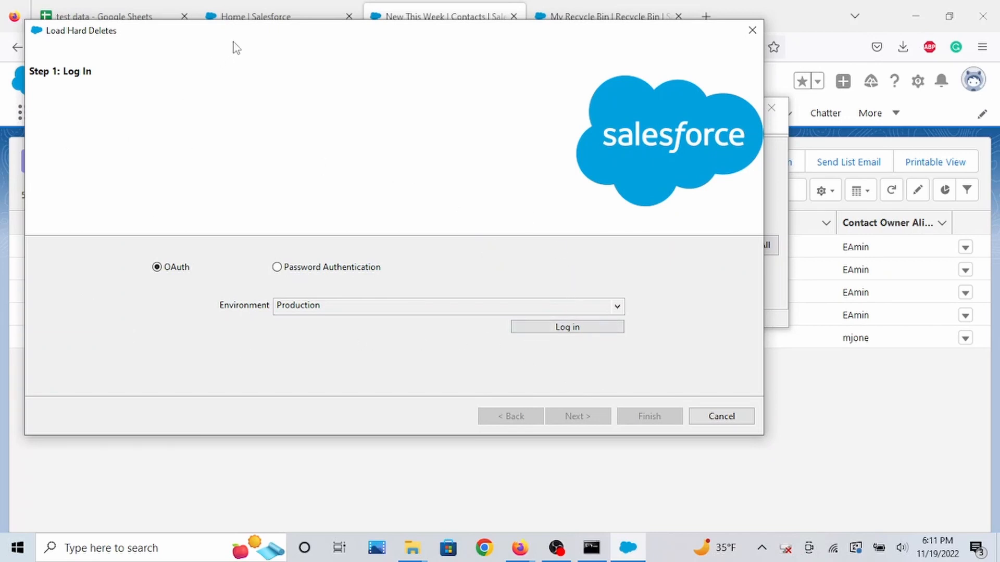
pyautogui.moveTo(257, 40); pyautogui.dragTo(288, 36)
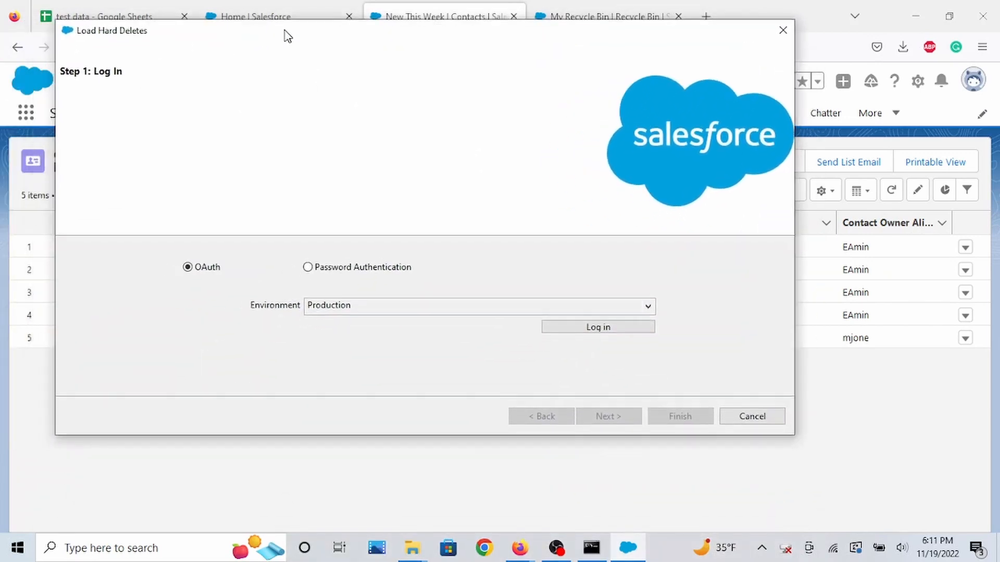
pyautogui.click(607, 330)
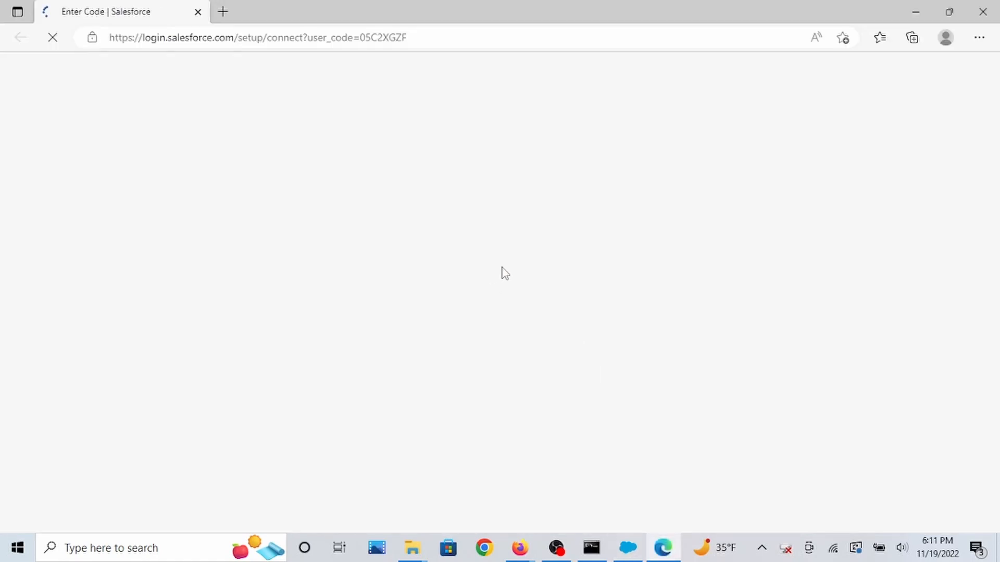
pyautogui.click(982, 11)
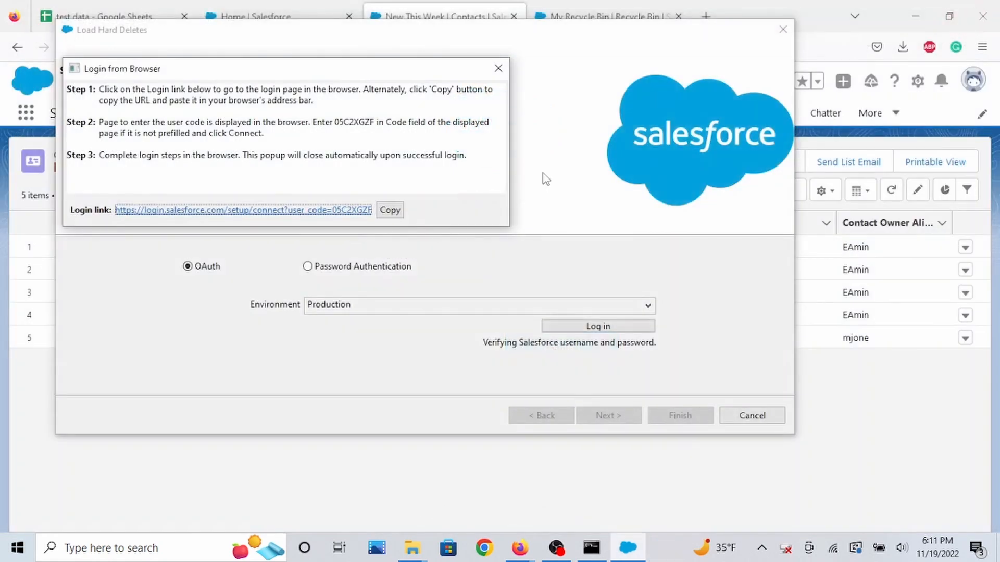
pyautogui.click(390, 210)
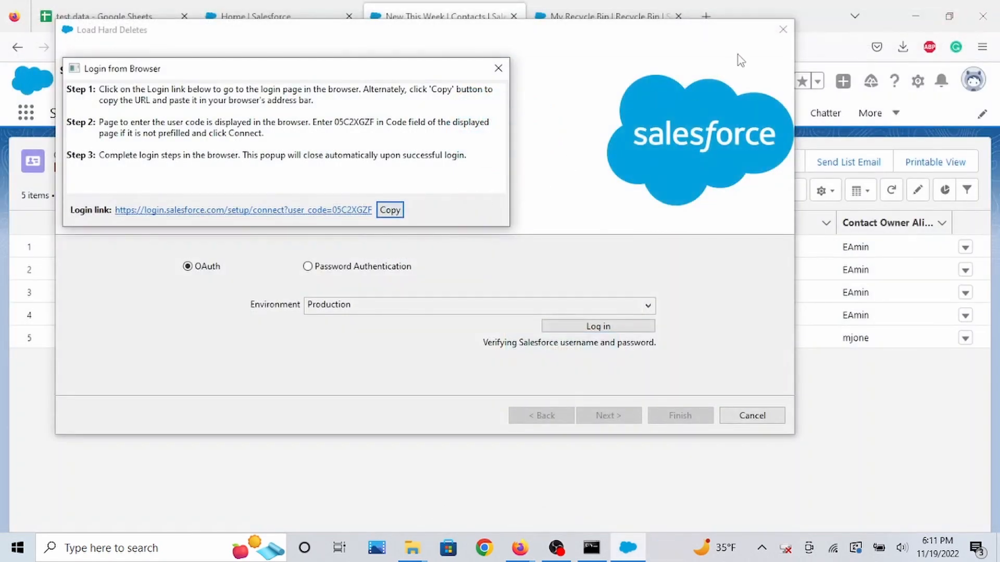
# Open the copied login link with its verification code in a new browser tab and continue the connection.
pyautogui.click(706, 16)
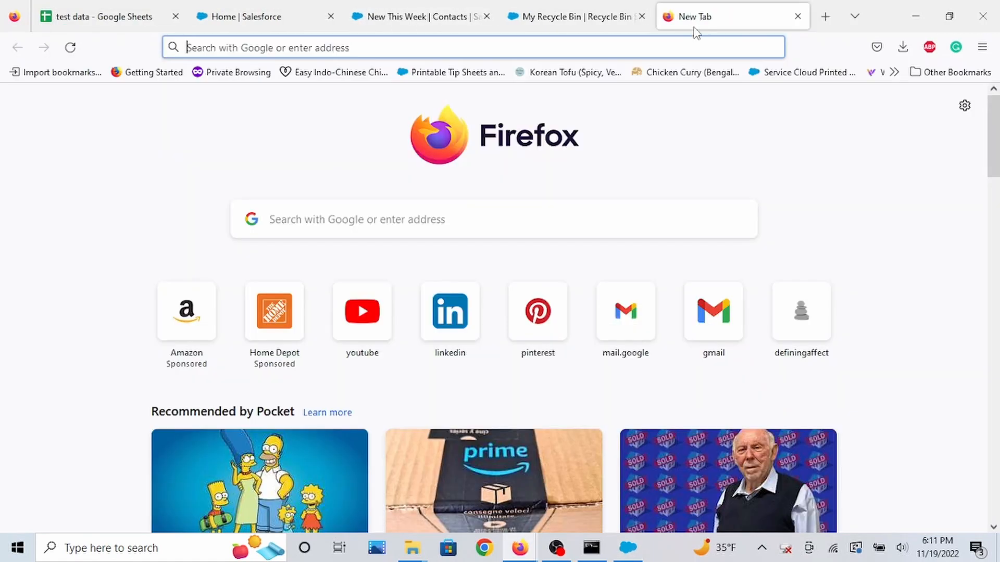
pyautogui.rightClick(681, 46)
pyautogui.click(708, 168)
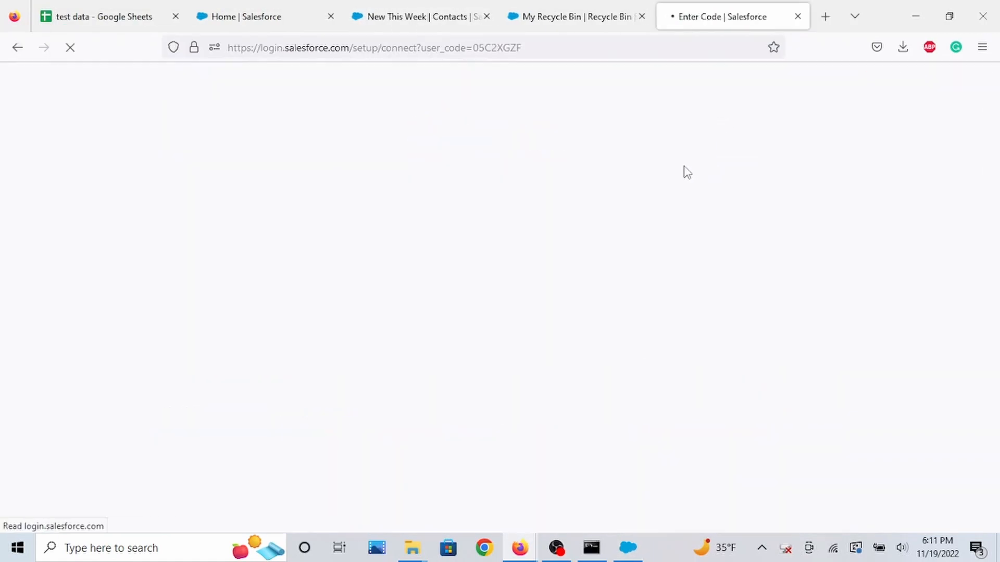
pyautogui.click(583, 370)
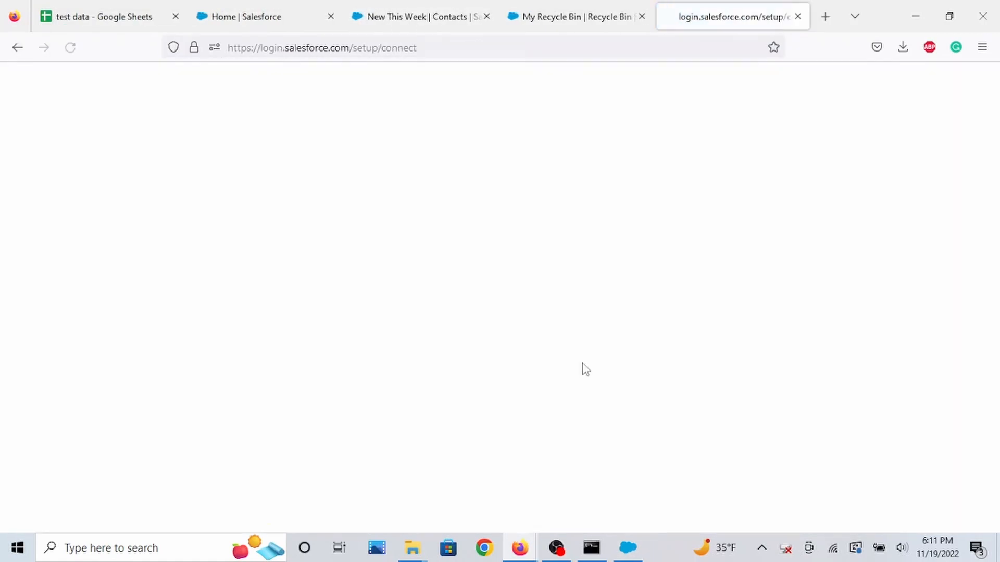
pyautogui.click(569, 371)
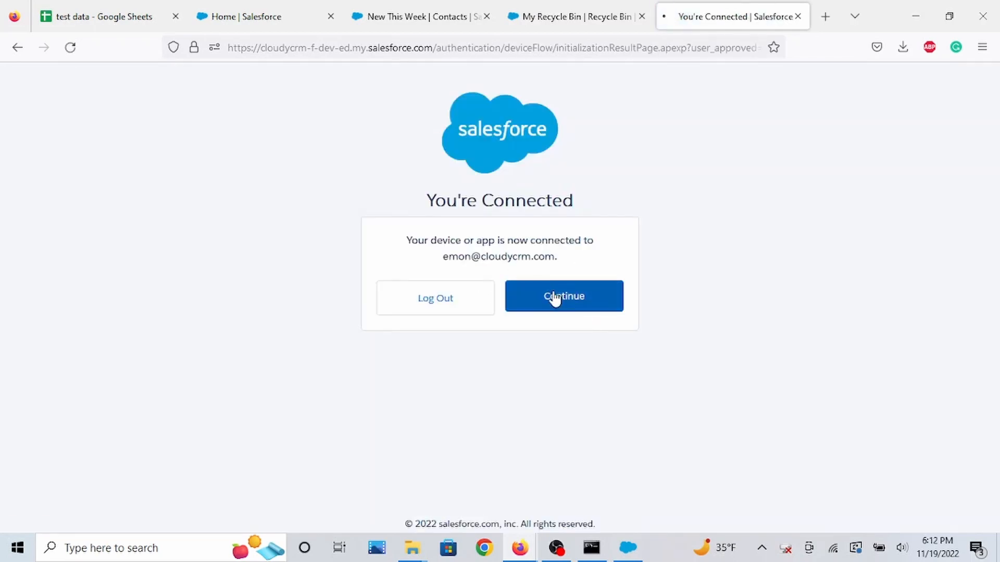
pyautogui.click(555, 299)
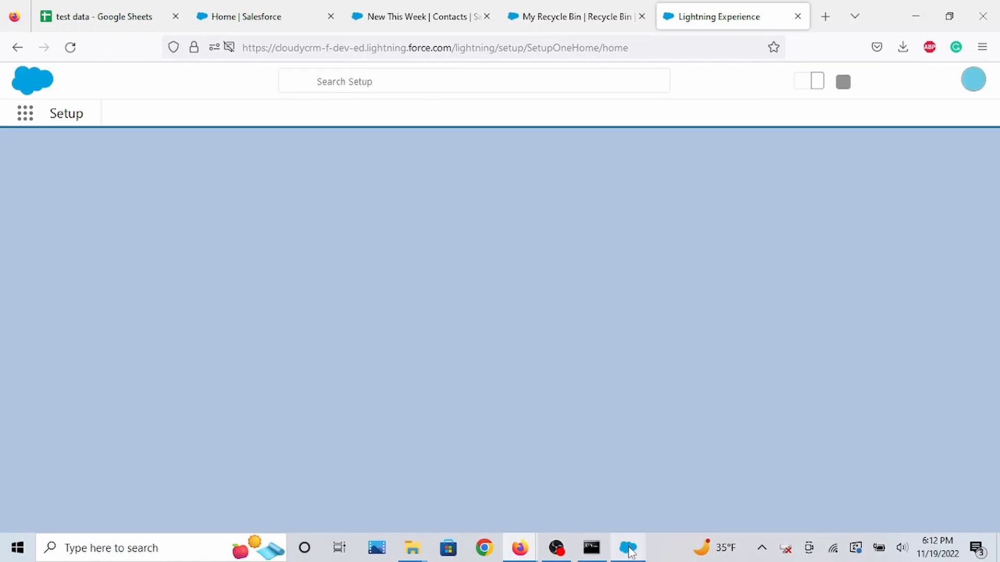
pyautogui.click(628, 548)
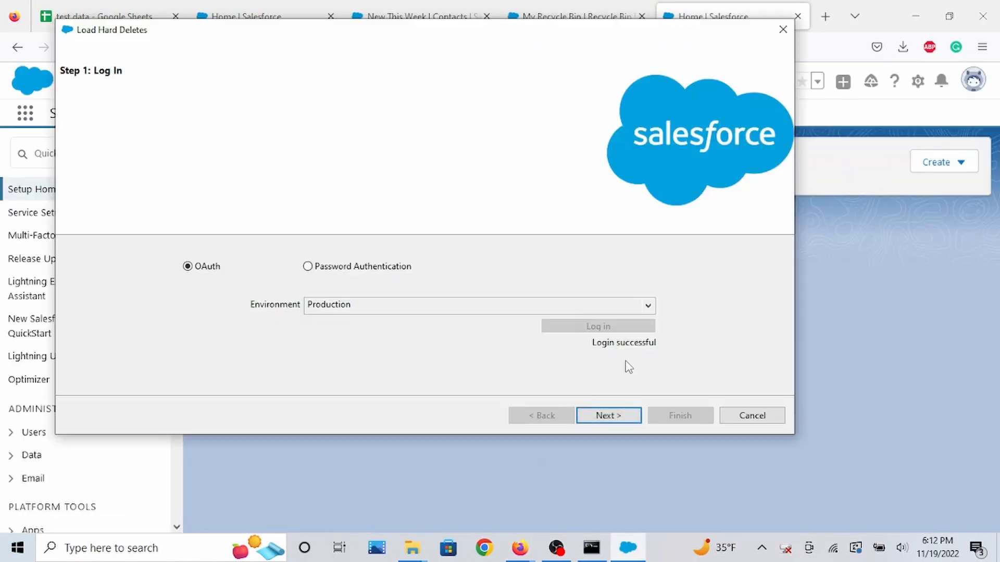
# Proceed past the login and select the Contact object for the hard delete.
pyautogui.click(609, 416)
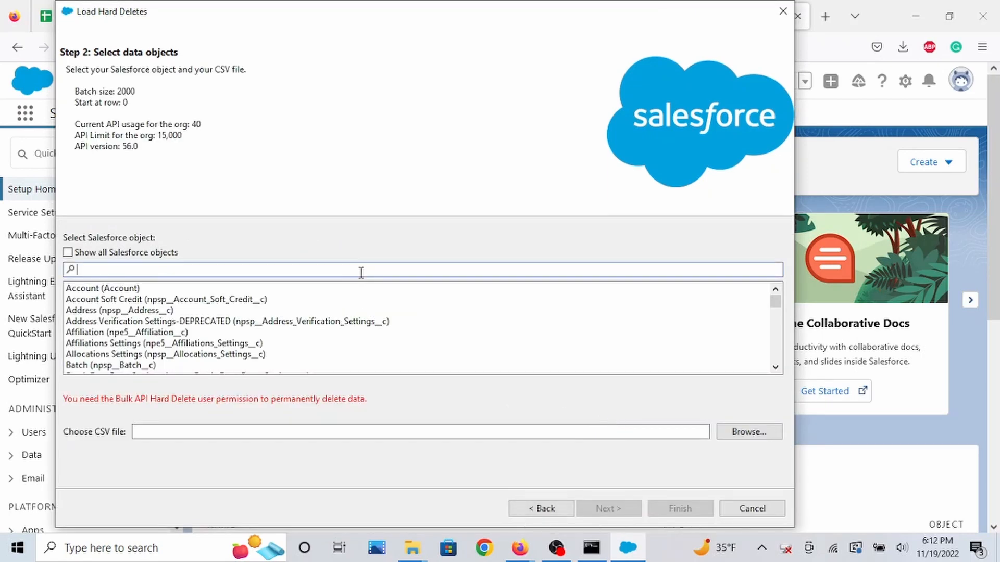
pyautogui.write('contac')
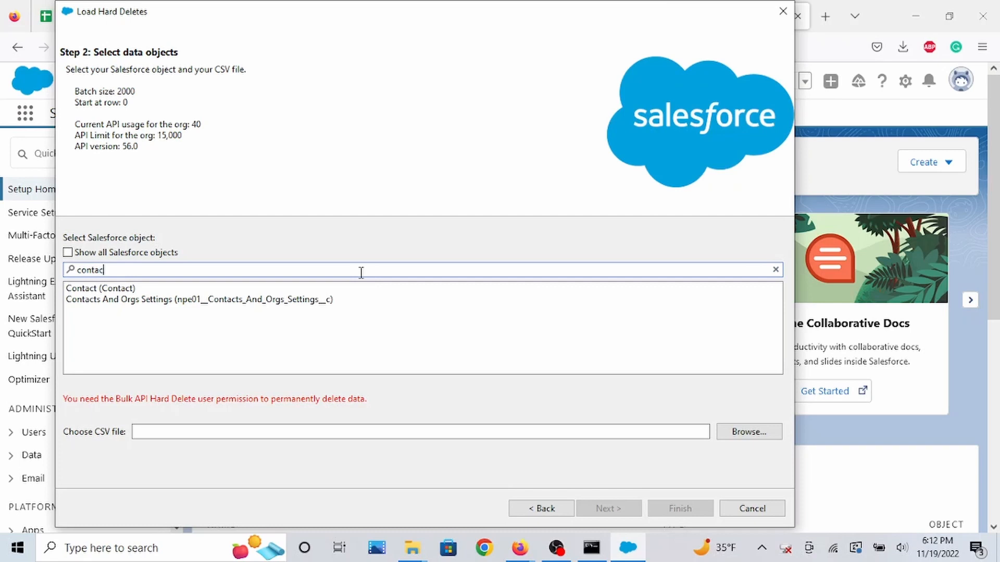
pyautogui.click(365, 289)
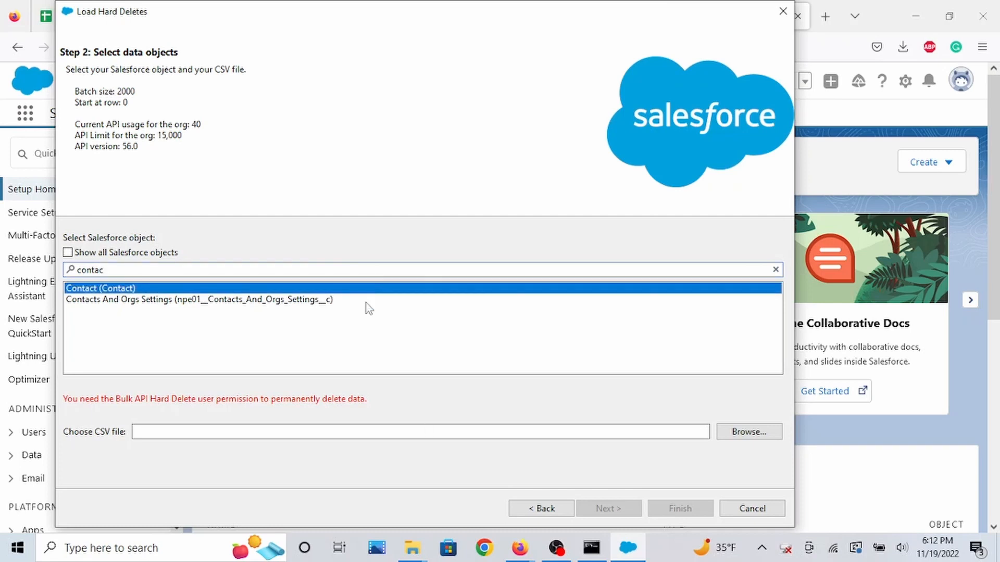
# Choose test data - Contact-hard delete.csv from the test_data folder as the CSV file and continue.
pyautogui.click(721, 437)
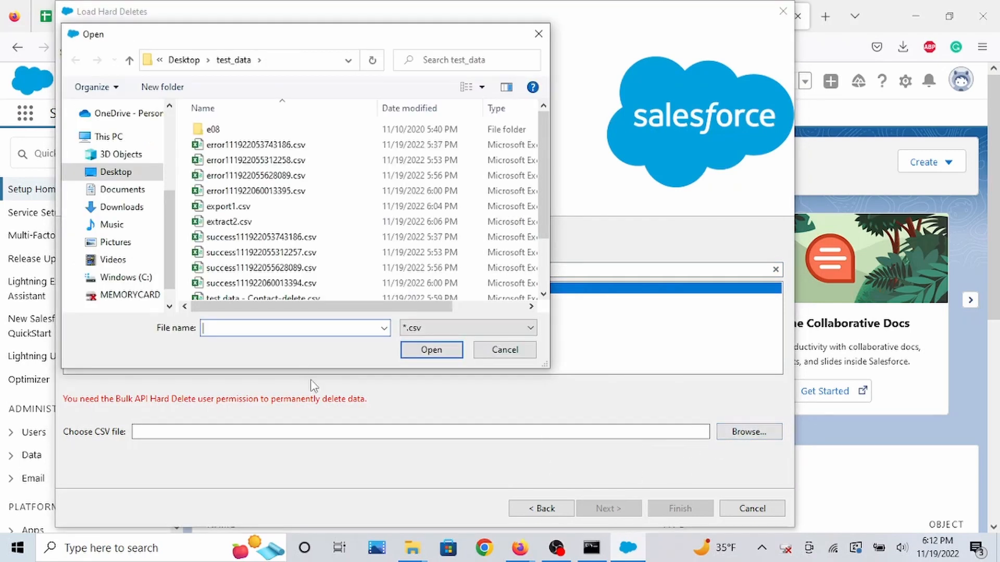
pyautogui.scroll(-2, 303, 267)
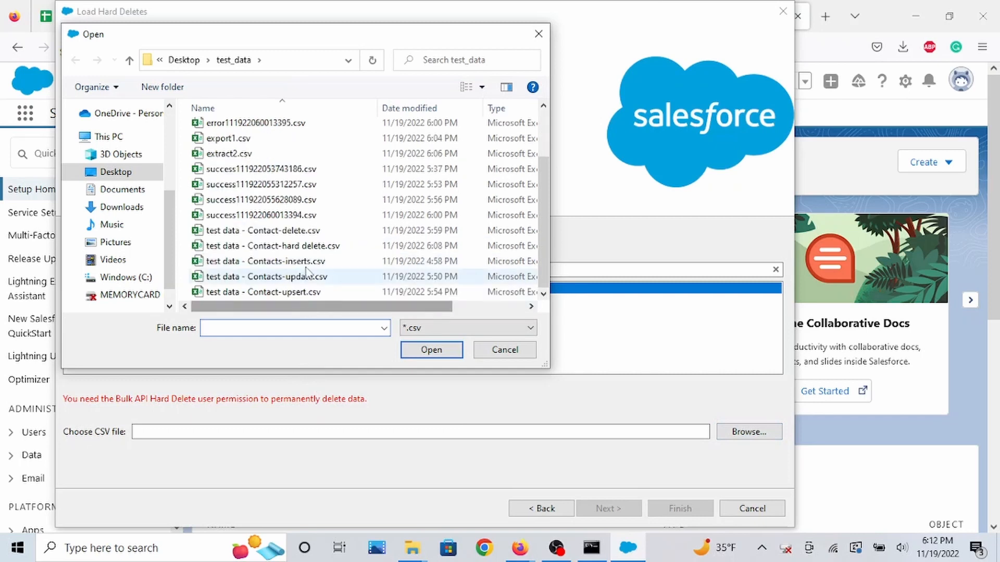
pyautogui.click(314, 247)
pyautogui.click(433, 355)
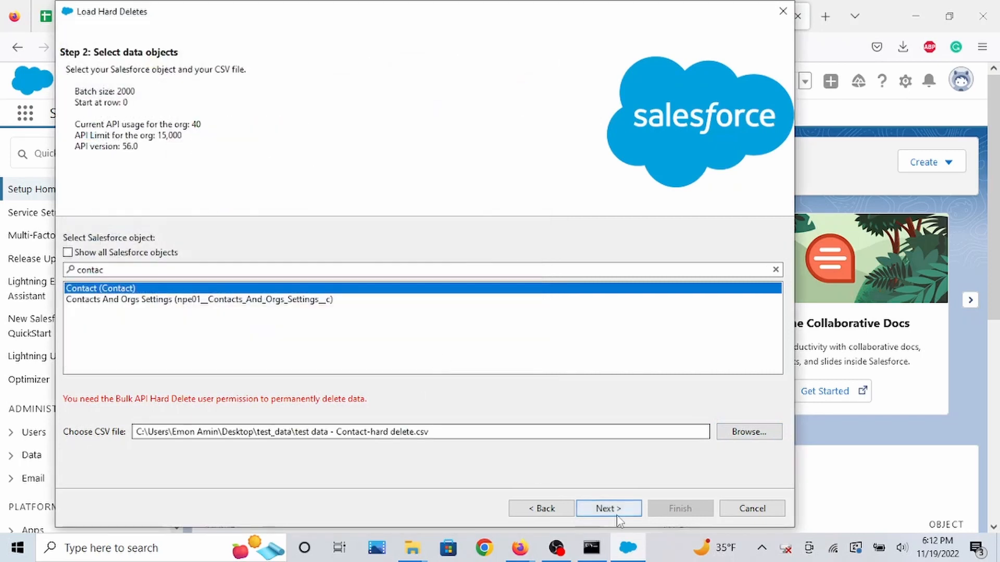
pyautogui.click(610, 508)
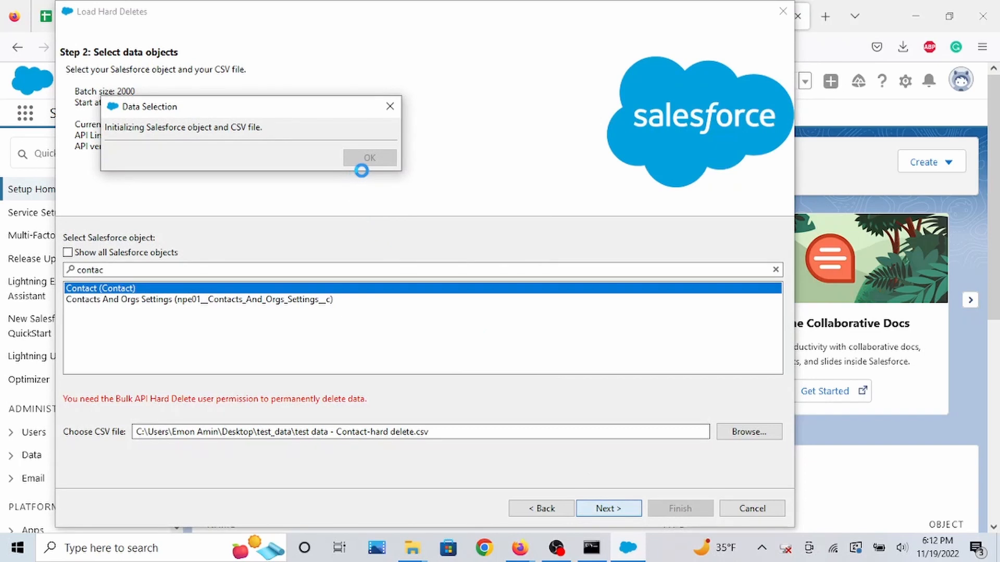
pyautogui.click(369, 232)
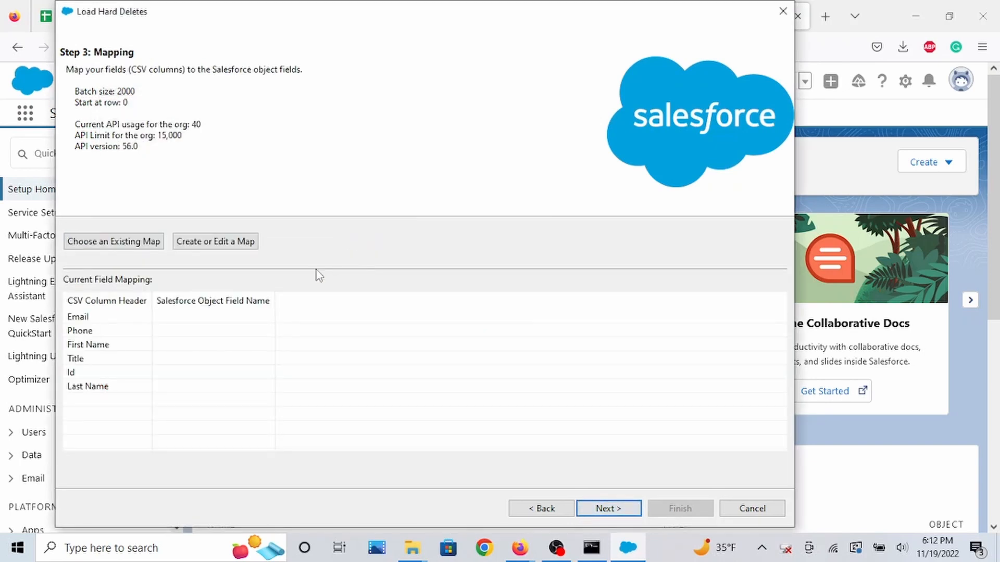
# Auto-match the CSV columns to Contact fields in the mapping dialog and continue.
pyautogui.click(198, 243)
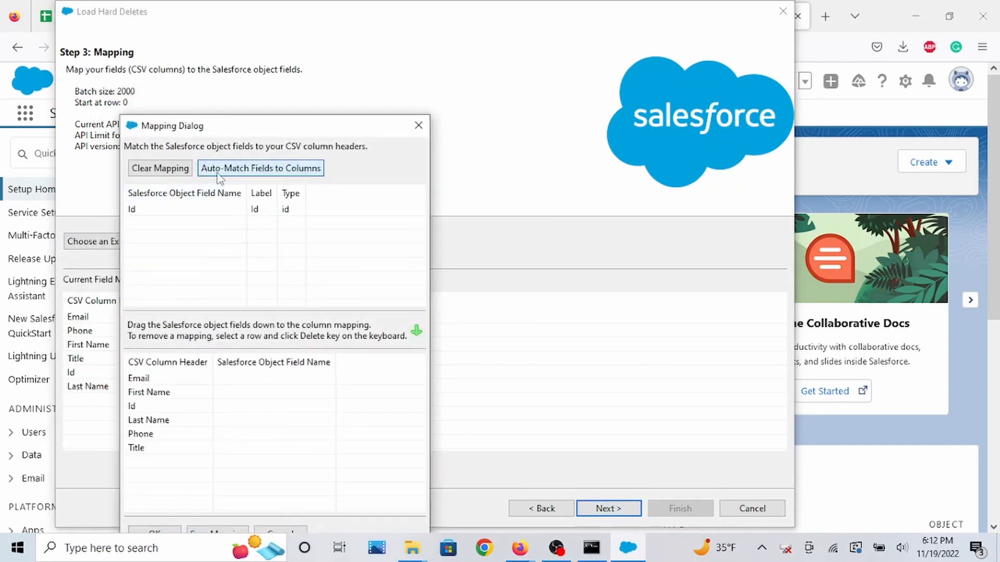
pyautogui.click(245, 169)
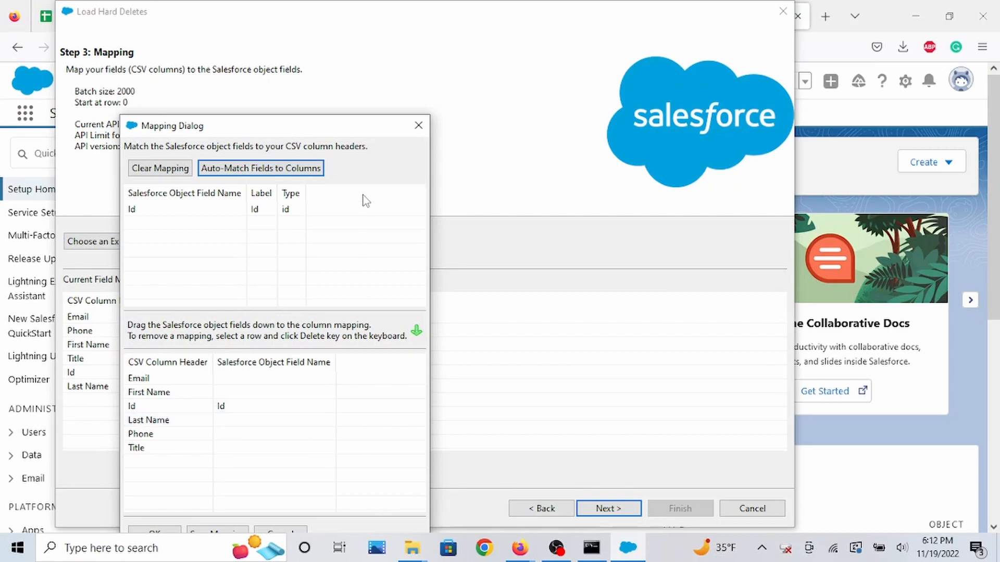
pyautogui.moveTo(363, 128); pyautogui.dragTo(393, 65)
pyautogui.click(203, 477)
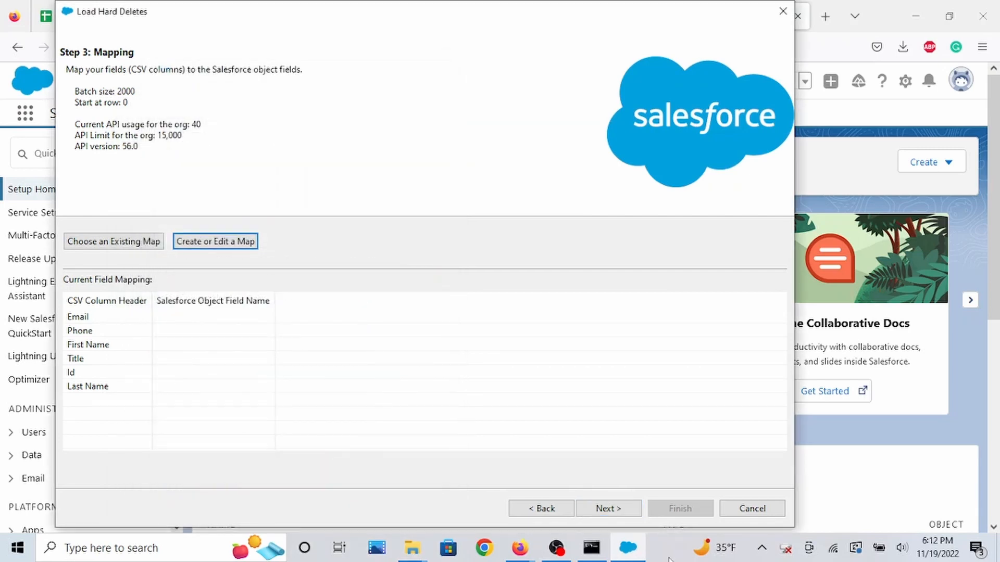
pyautogui.click(608, 509)
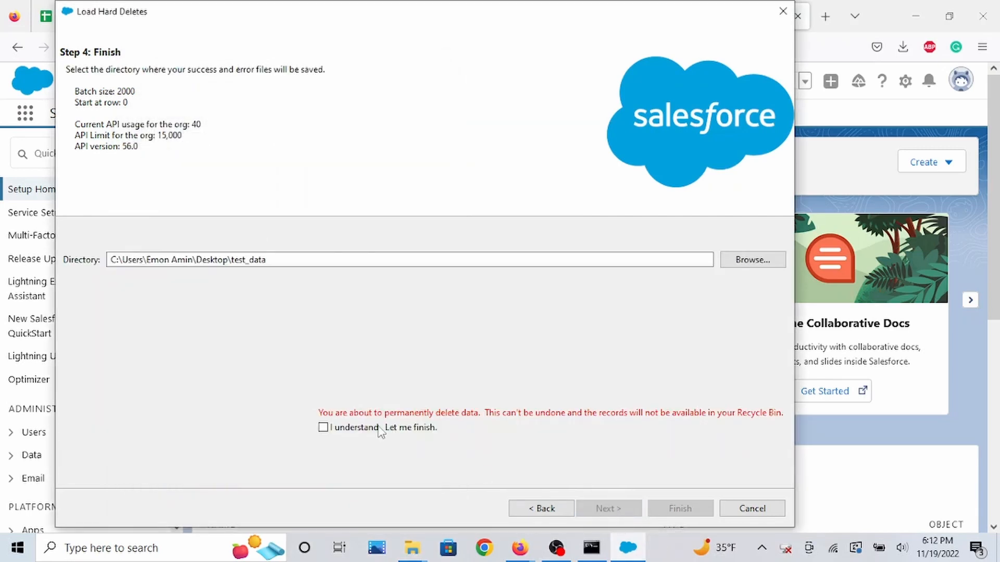
# Acknowledge the permanent deletion, finish, and confirm the hard delete.
pyautogui.click(323, 427)
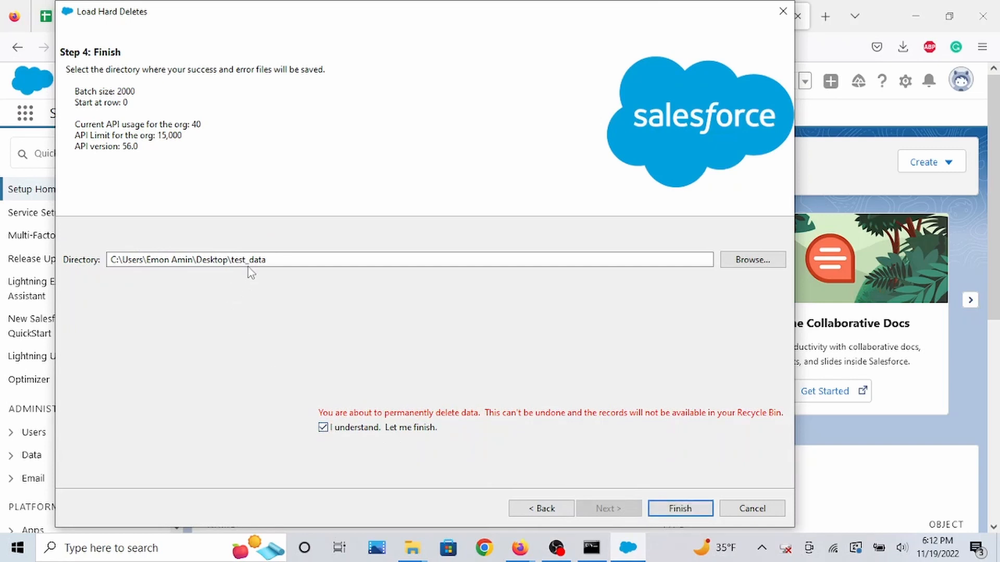
pyautogui.click(682, 509)
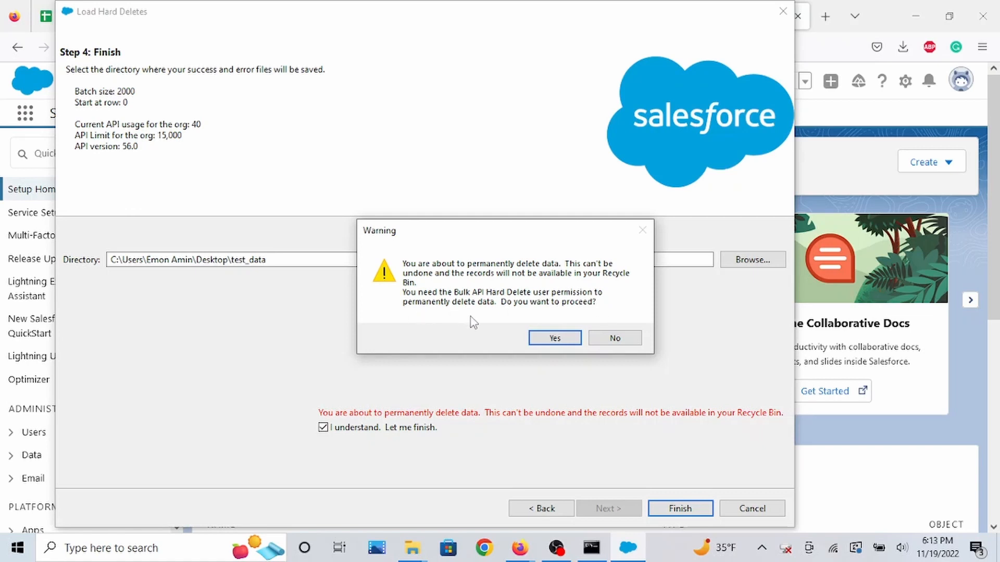
pyautogui.click(547, 341)
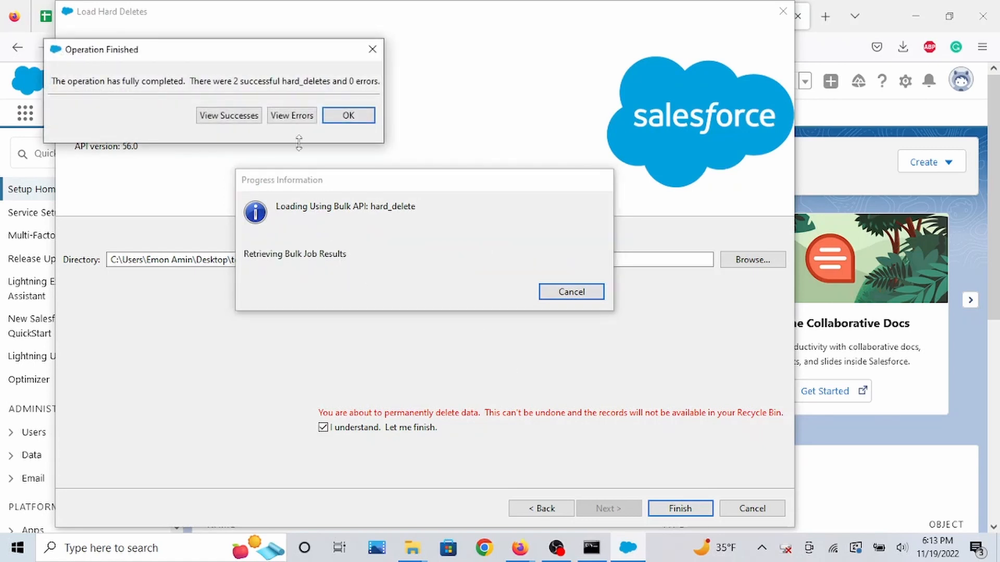
# Review the successful hard delete results, then close the results viewer and the completion dialog.
pyautogui.click(227, 116)
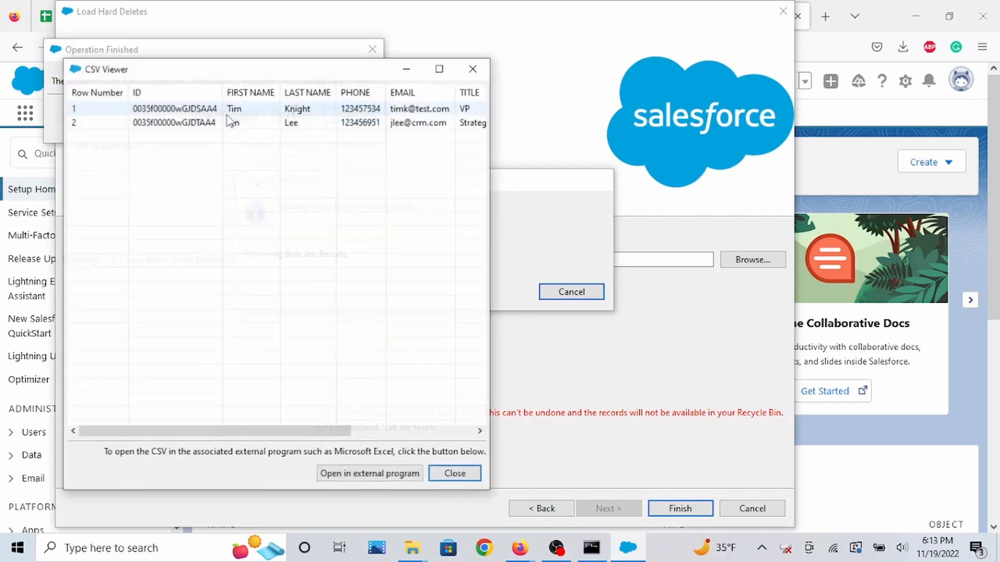
pyautogui.click(474, 68)
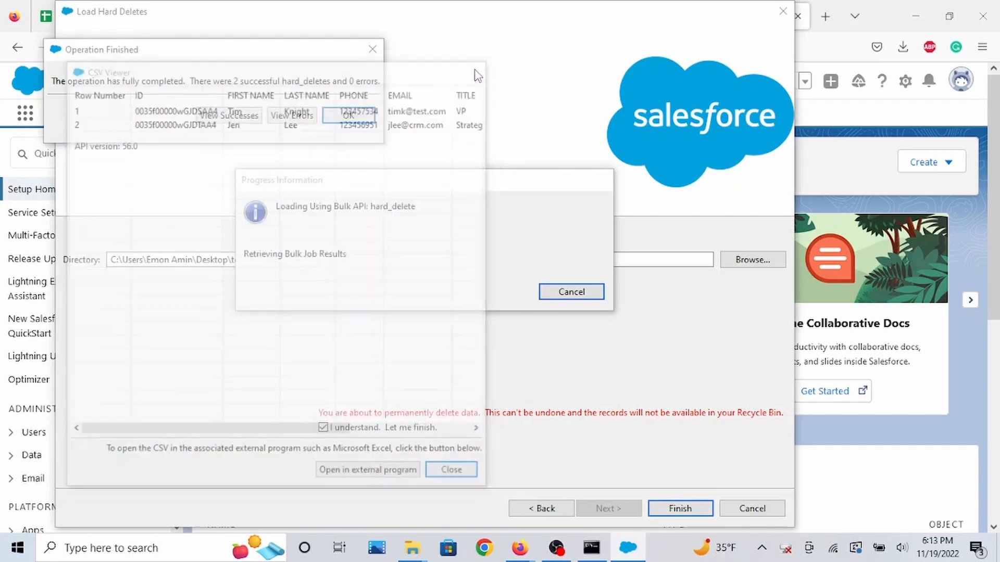
pyautogui.click(372, 49)
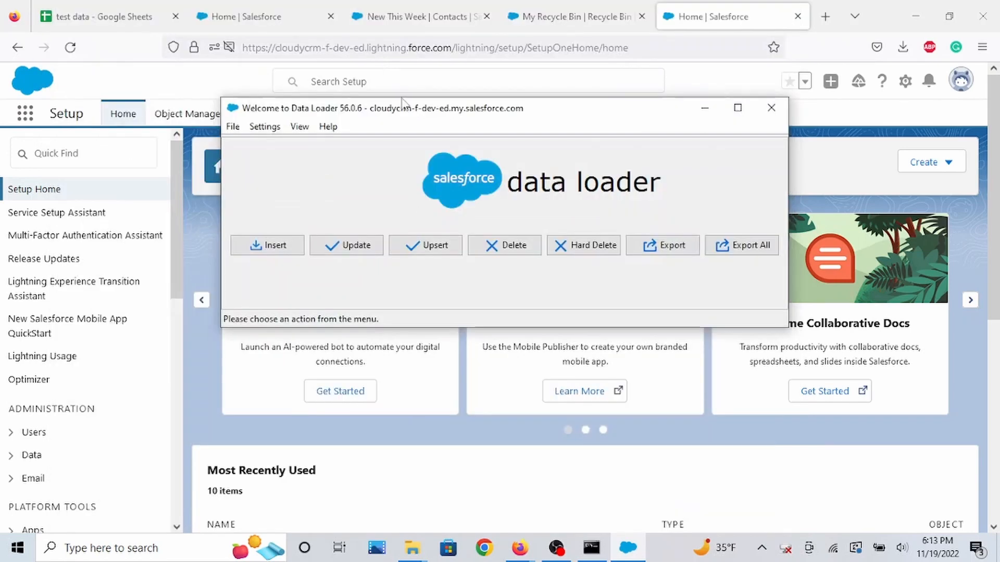
# Refresh the Recycle Bin and the New This Week contacts list to check the hard-deleted records.
pyautogui.click(591, 16)
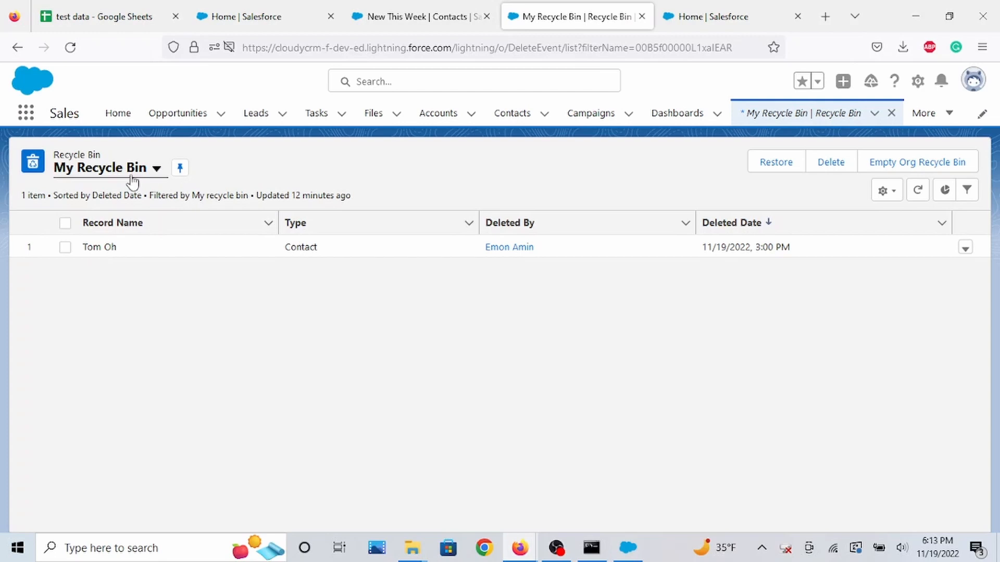
pyautogui.click(71, 47)
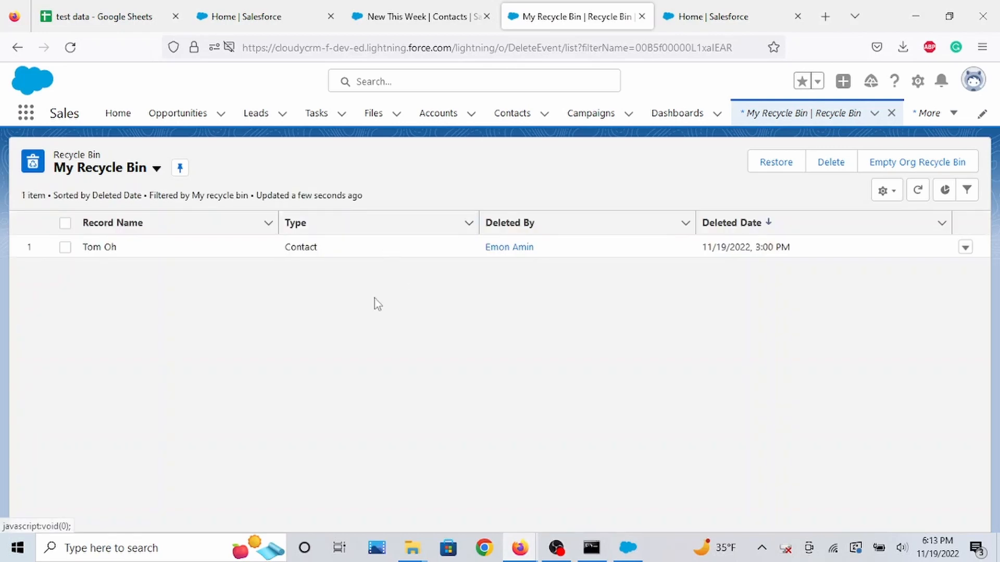
pyautogui.click(437, 16)
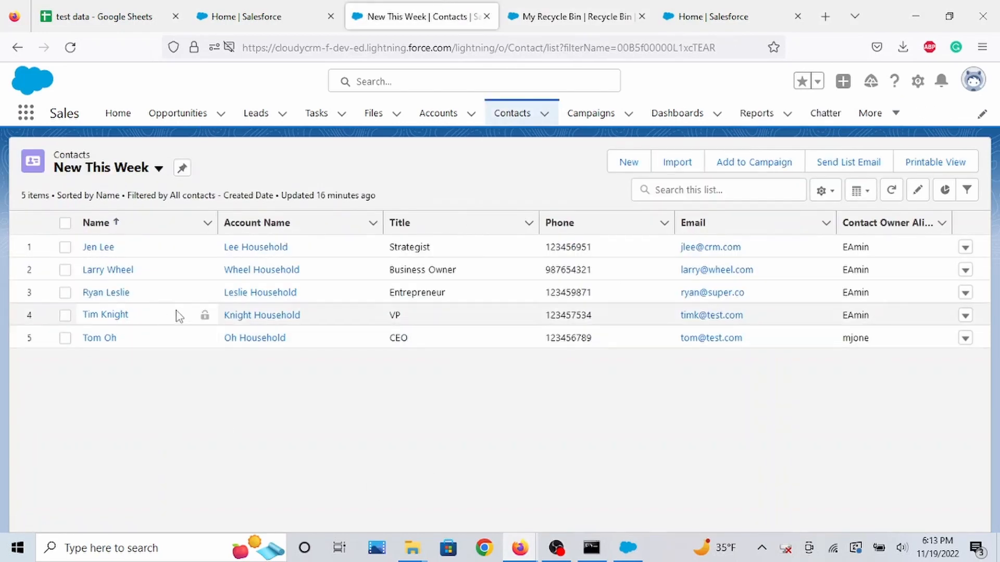
pyautogui.click(70, 48)
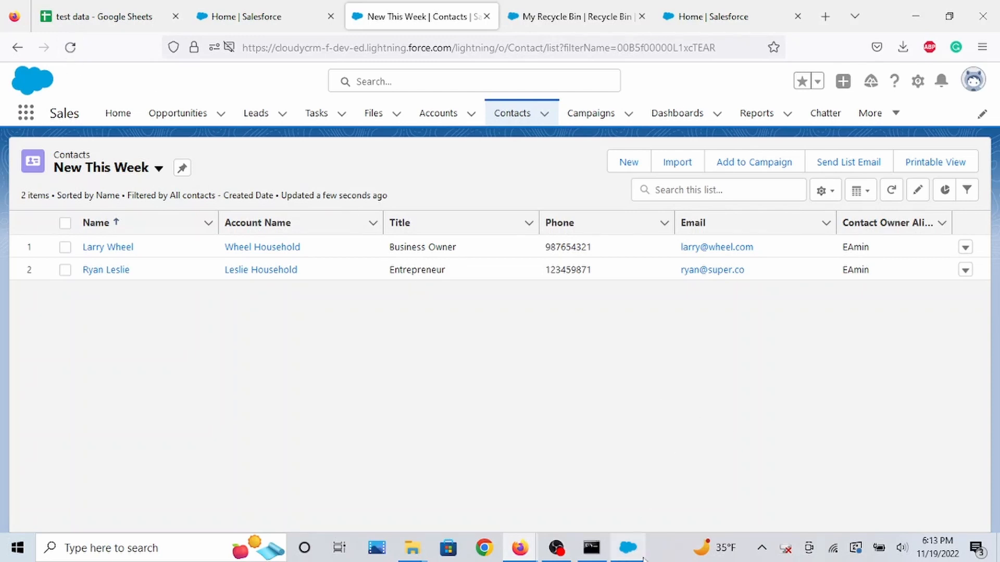
# Search Setup for permission and open the Permission Sets page.
pyautogui.click(255, 16)
pyautogui.click(127, 157)
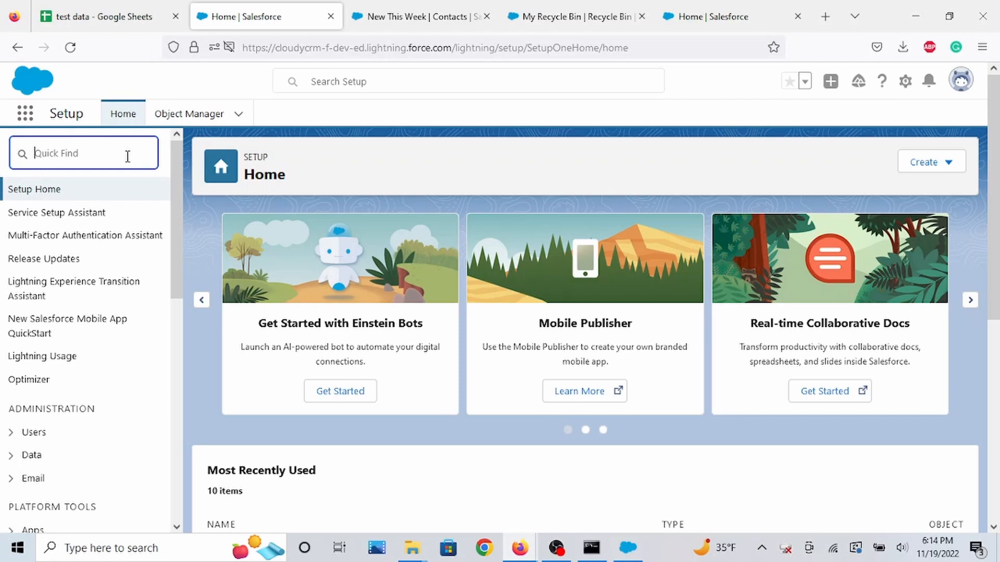
pyautogui.write('permission')
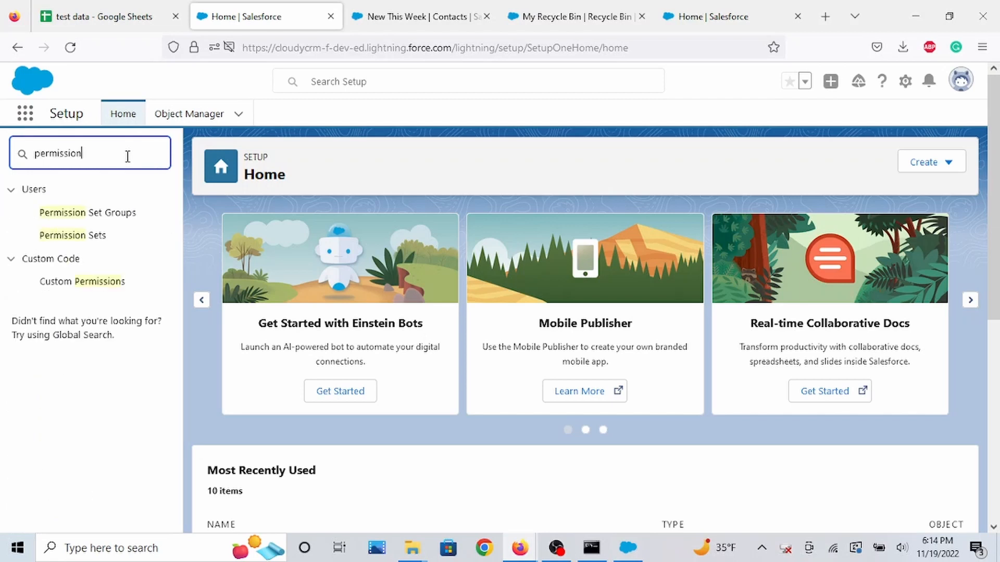
pyautogui.click(95, 237)
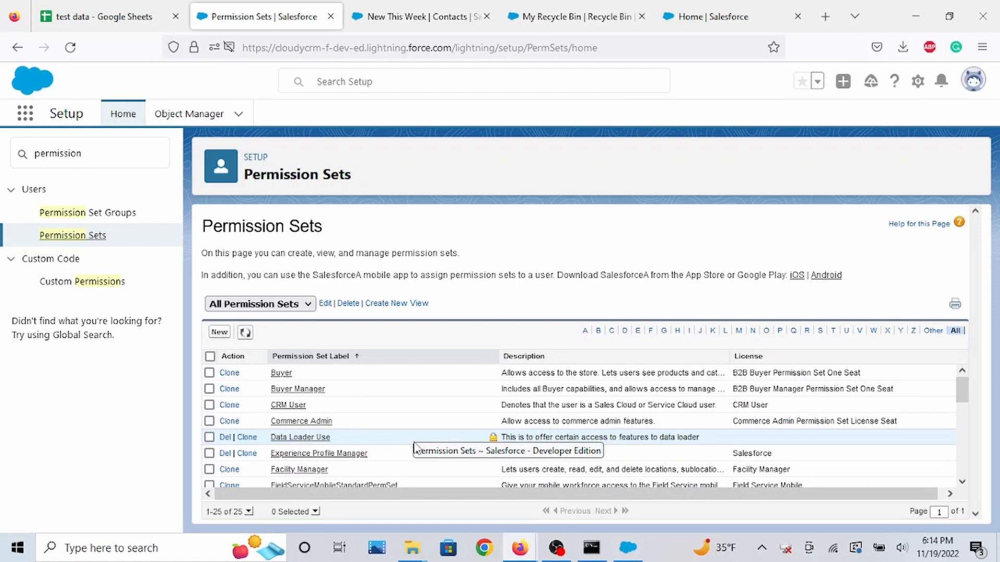
# Start a new permission set labelled Data Loader Use 2 with API name Data_Loader_Use_2.
pyautogui.scroll(-3, 414, 448)
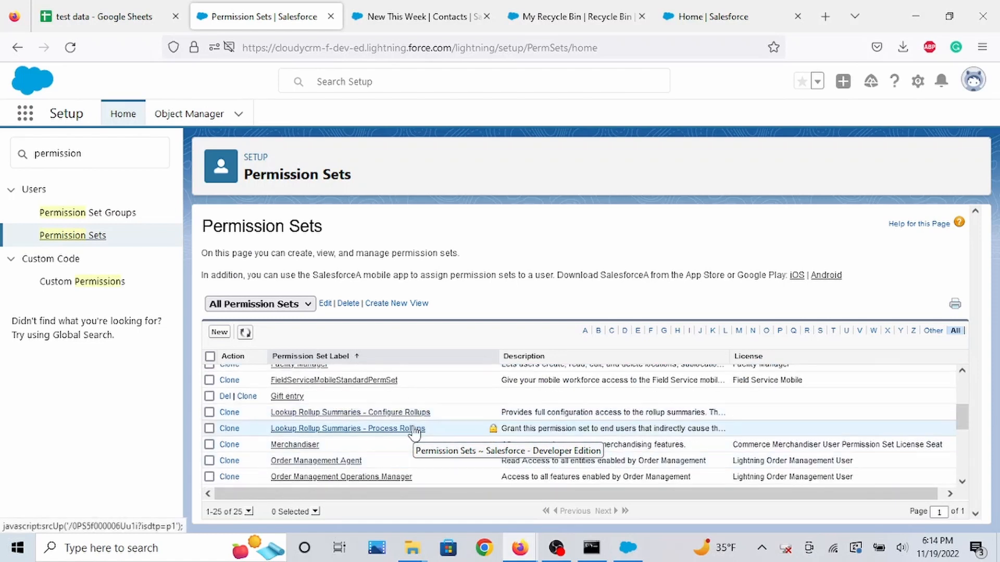
pyautogui.scroll(3, 416, 432)
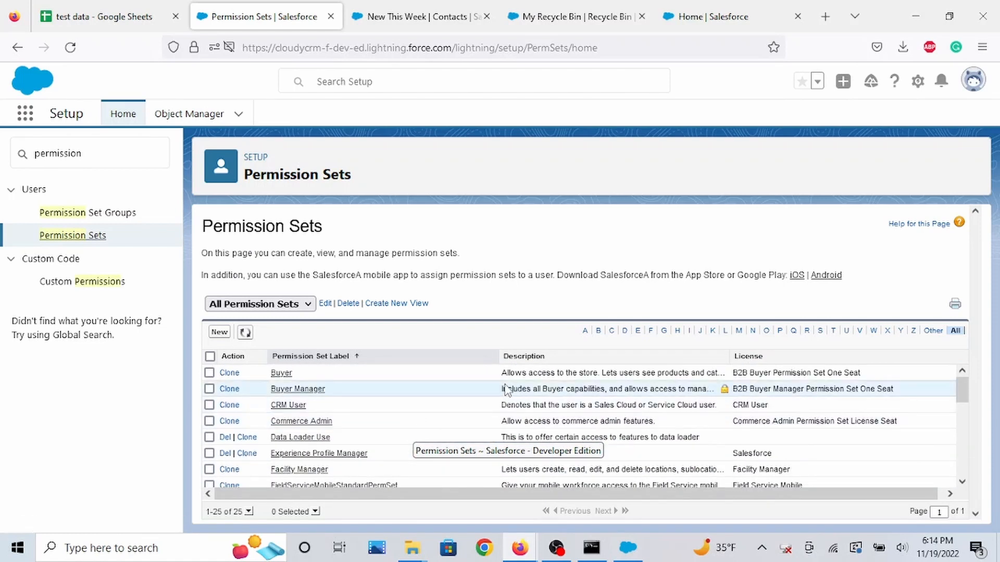
pyautogui.click(219, 332)
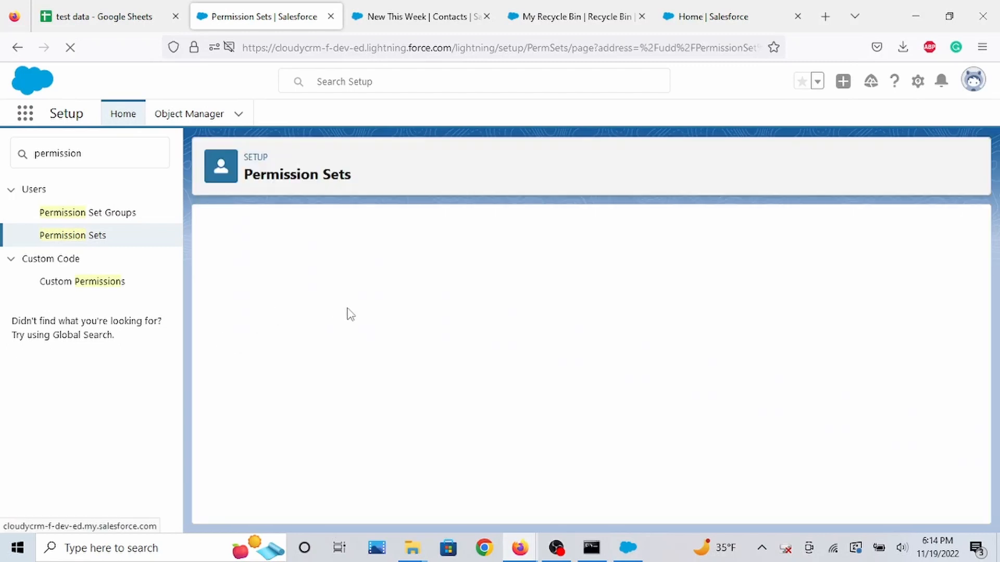
pyautogui.click(384, 334)
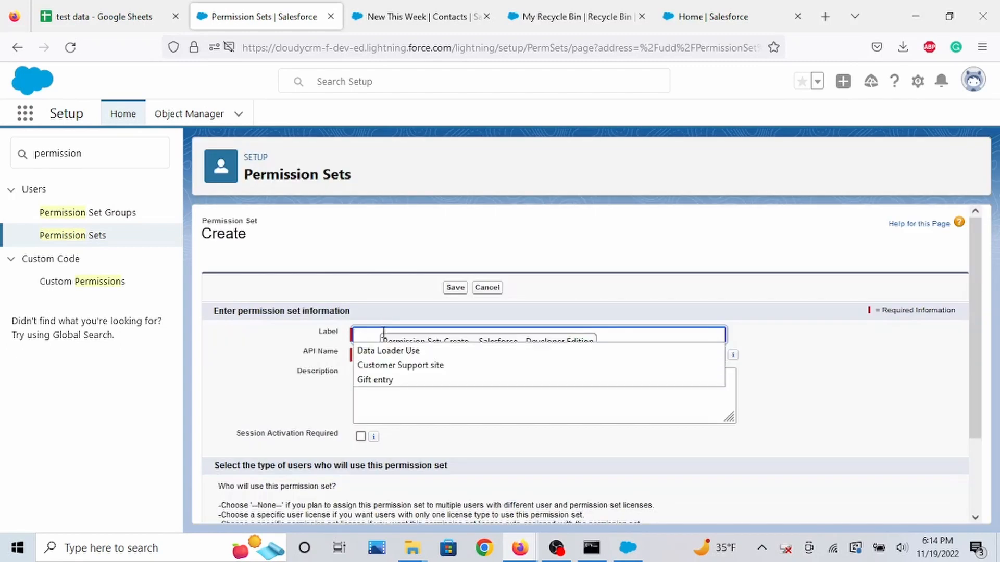
pyautogui.click(391, 351)
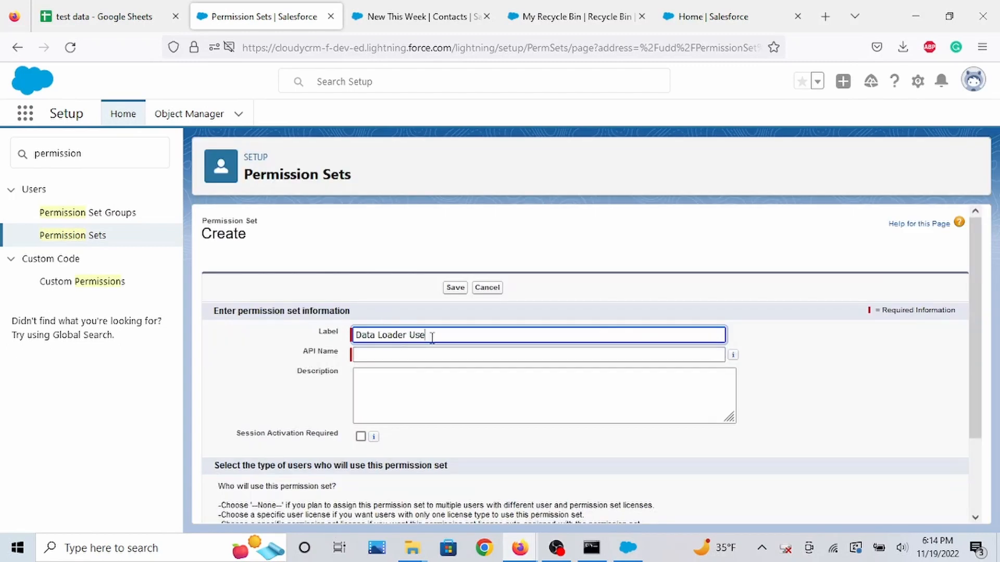
pyautogui.click(432, 338)
pyautogui.write('2')
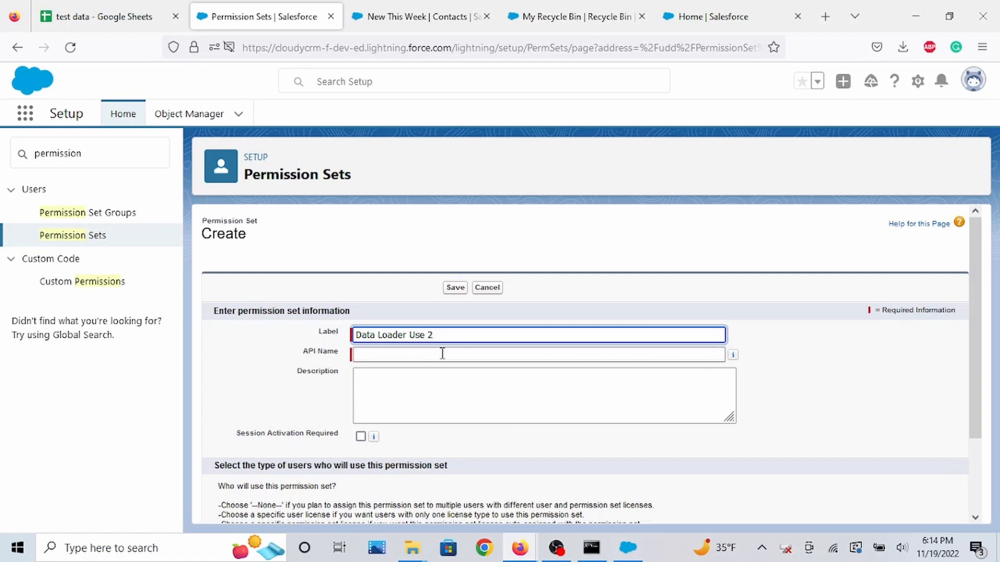
pyautogui.click(442, 354)
# Save the new permission set with no license selected.
pyautogui.scroll(-2, 401, 459)
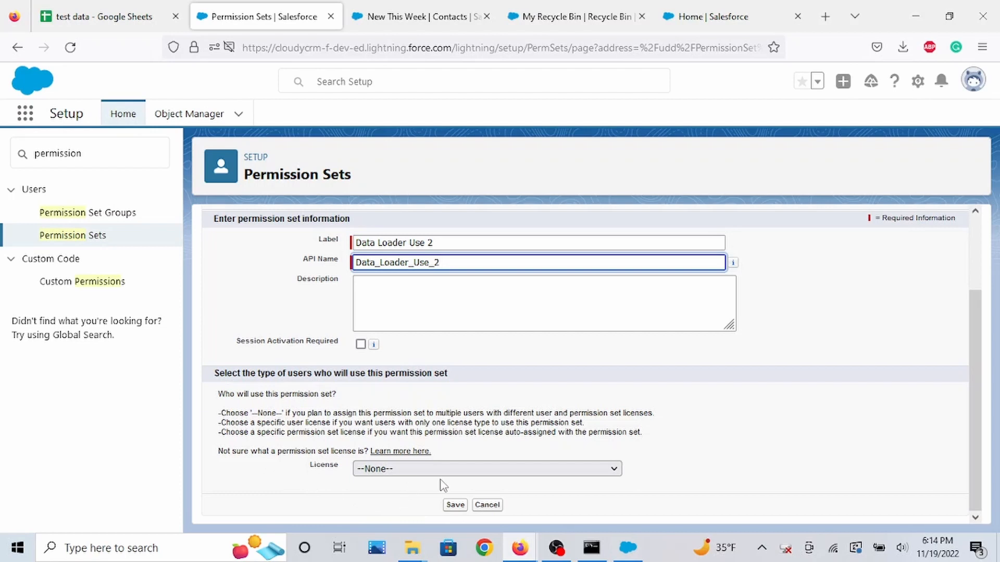
pyautogui.click(461, 475)
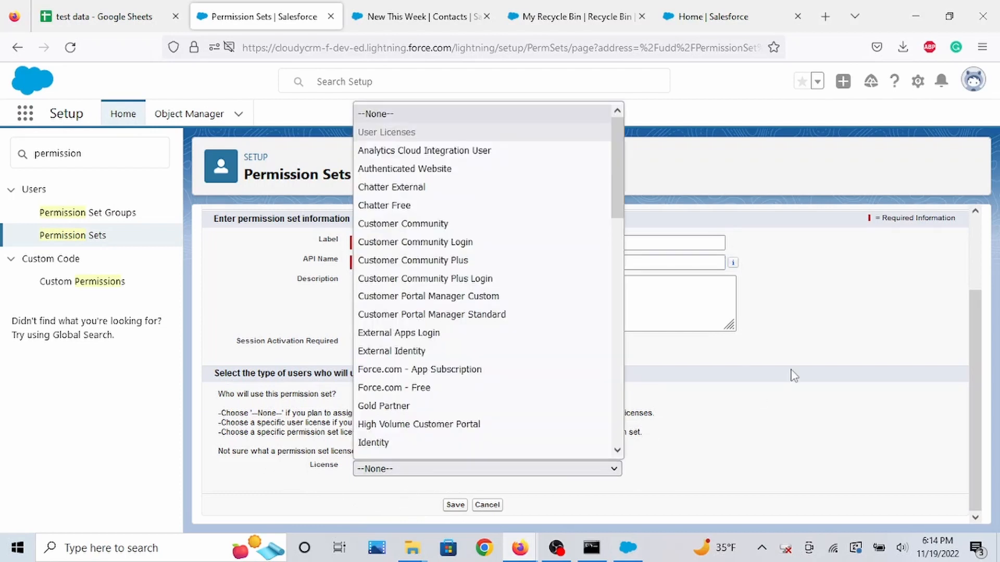
pyautogui.scroll(-10, 521, 375)
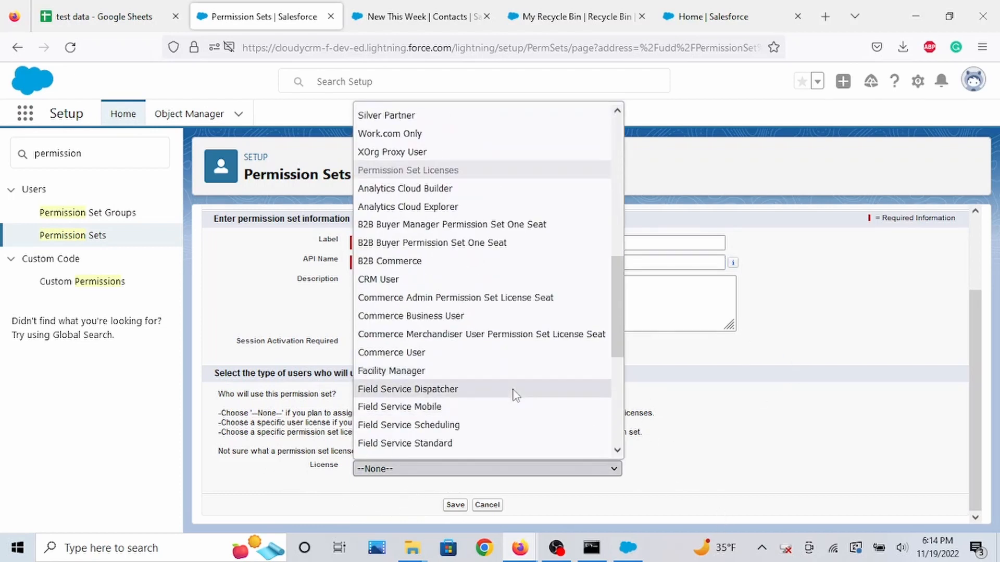
pyautogui.scroll(-5, 521, 396)
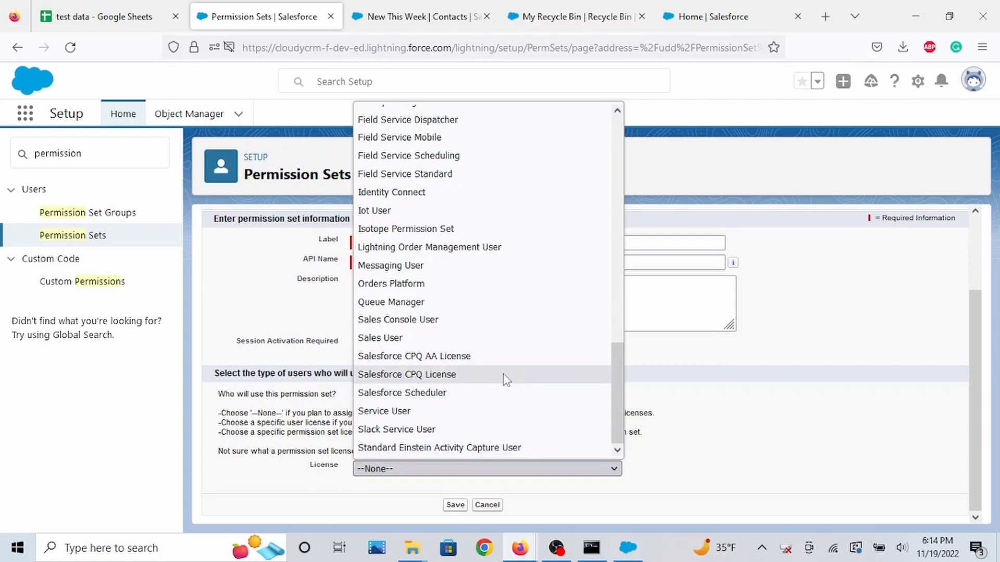
pyautogui.scroll(1, 539, 426)
pyautogui.scroll(-1, 539, 426)
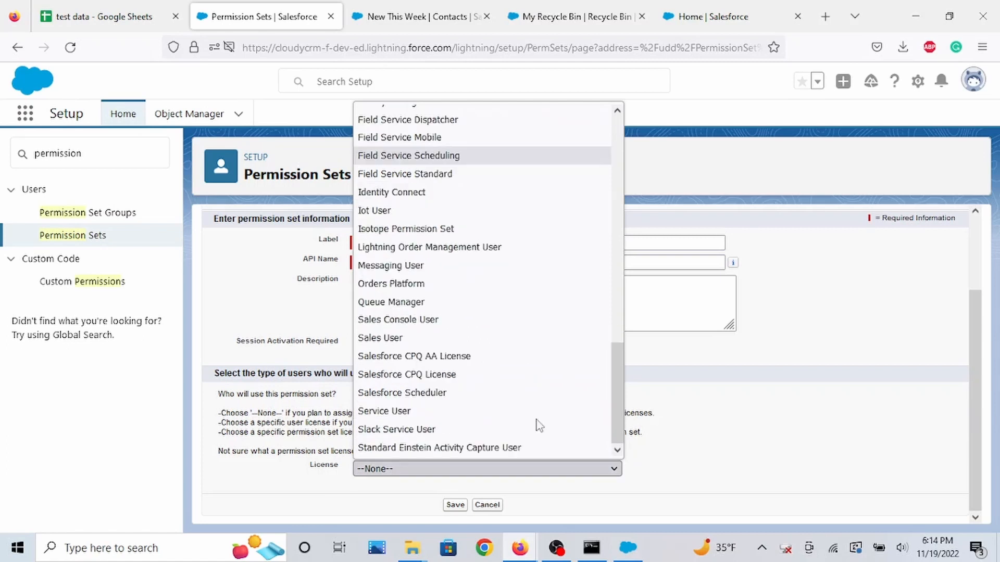
pyautogui.click(748, 420)
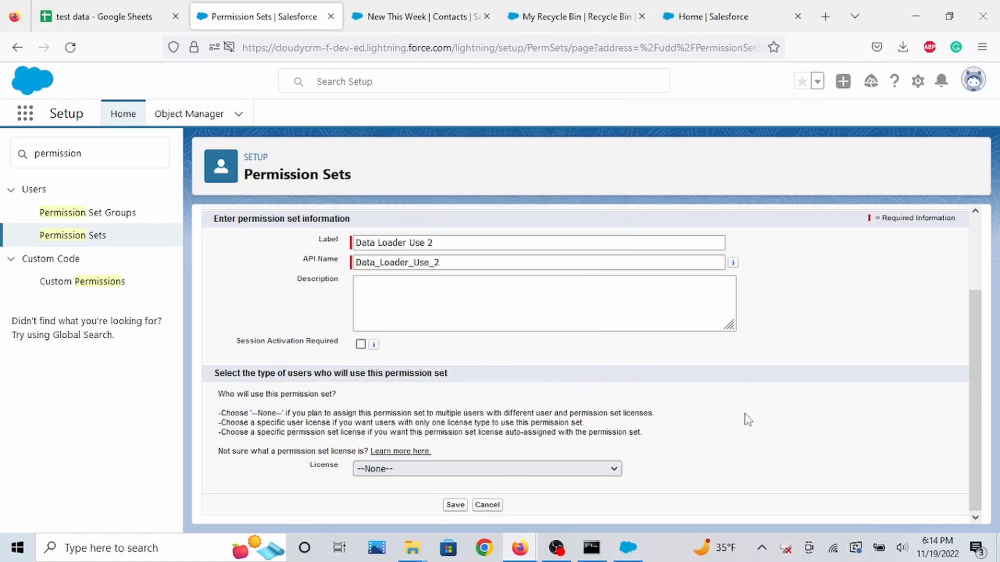
pyautogui.click(455, 505)
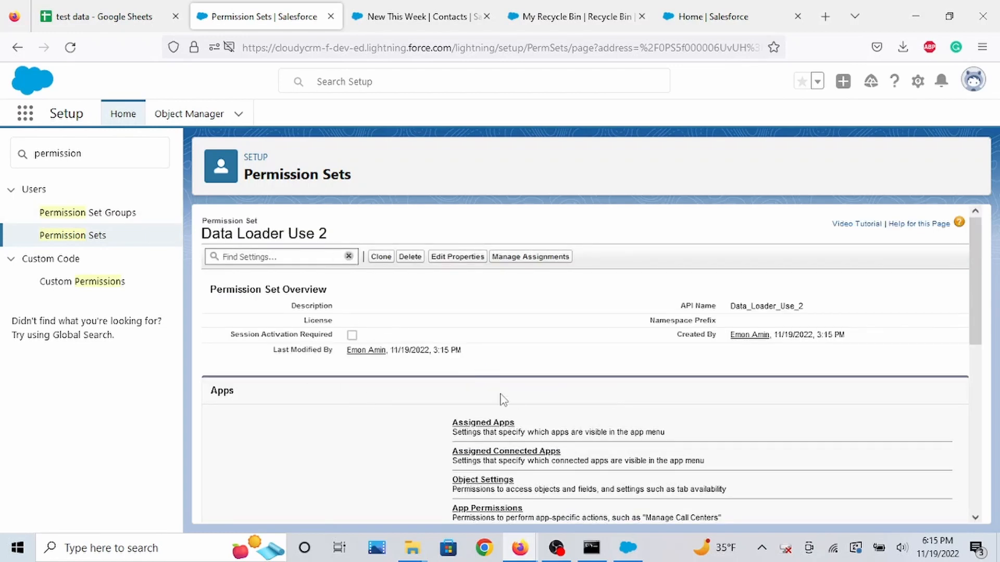
# Edit the permission set's System Permissions and enable Bulk API Hard Delete.
pyautogui.scroll(-3, 536, 419)
pyautogui.scroll(-4, 536, 421)
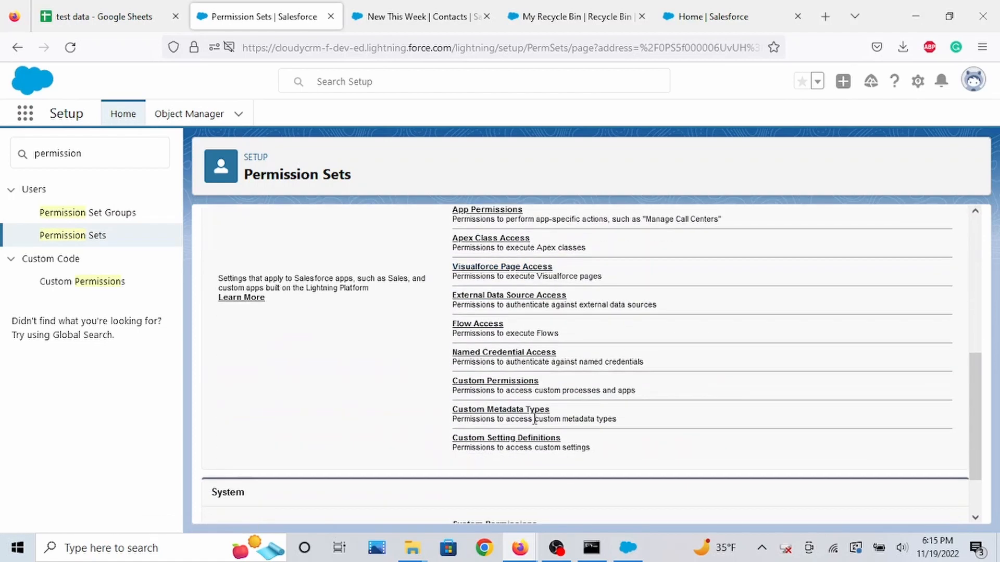
pyautogui.scroll(-2, 521, 442)
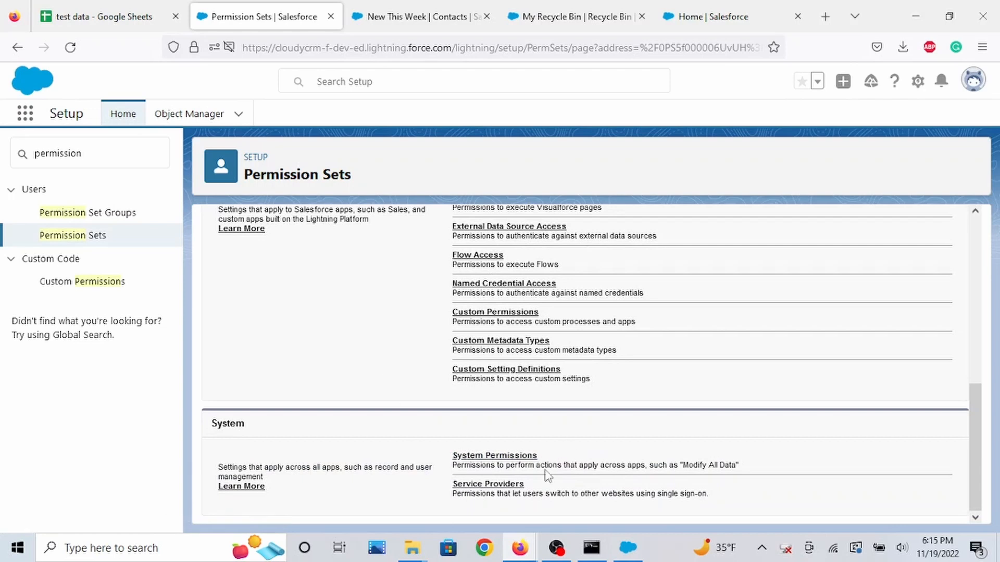
pyautogui.click(530, 461)
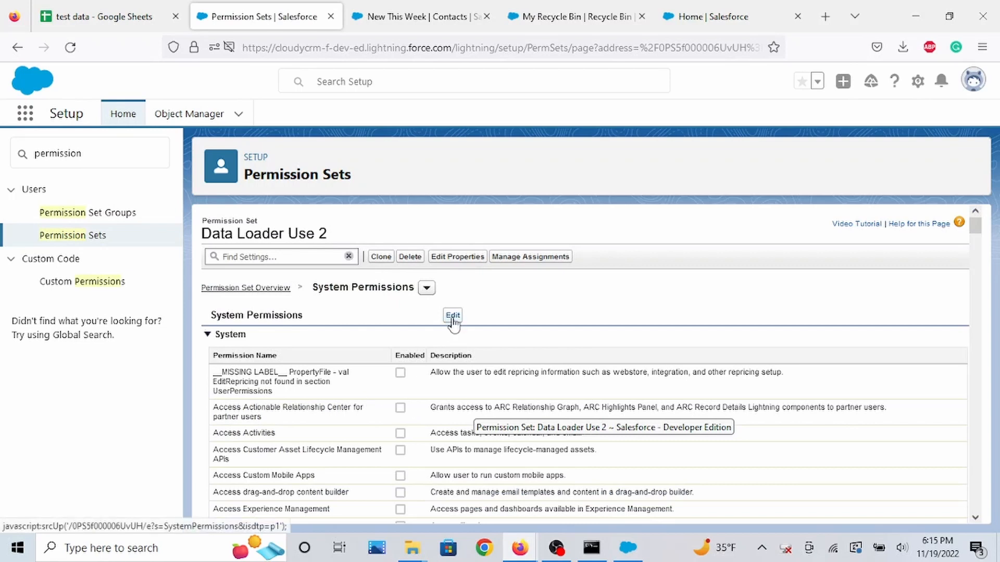
pyautogui.click(453, 317)
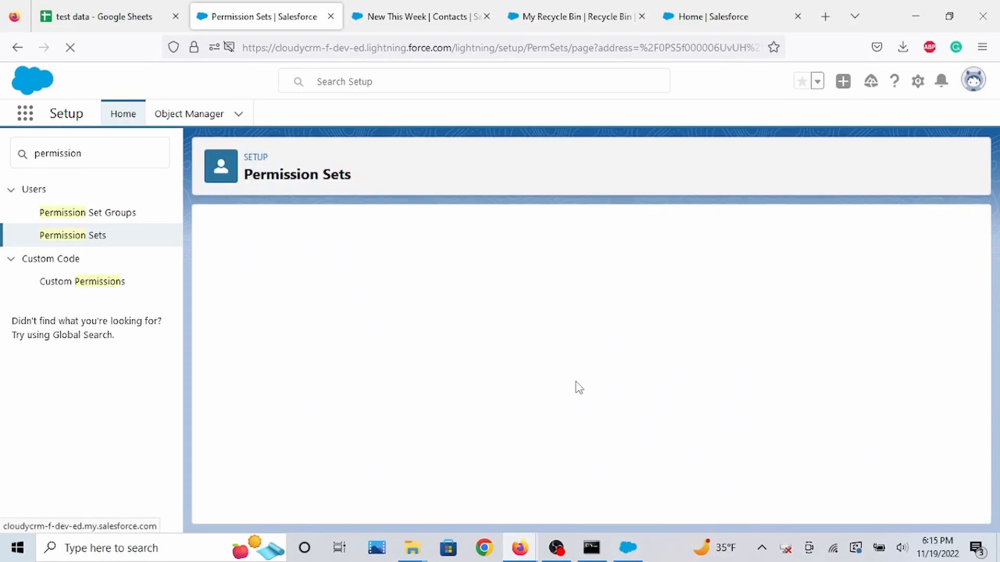
pyautogui.scroll(-2, 609, 333)
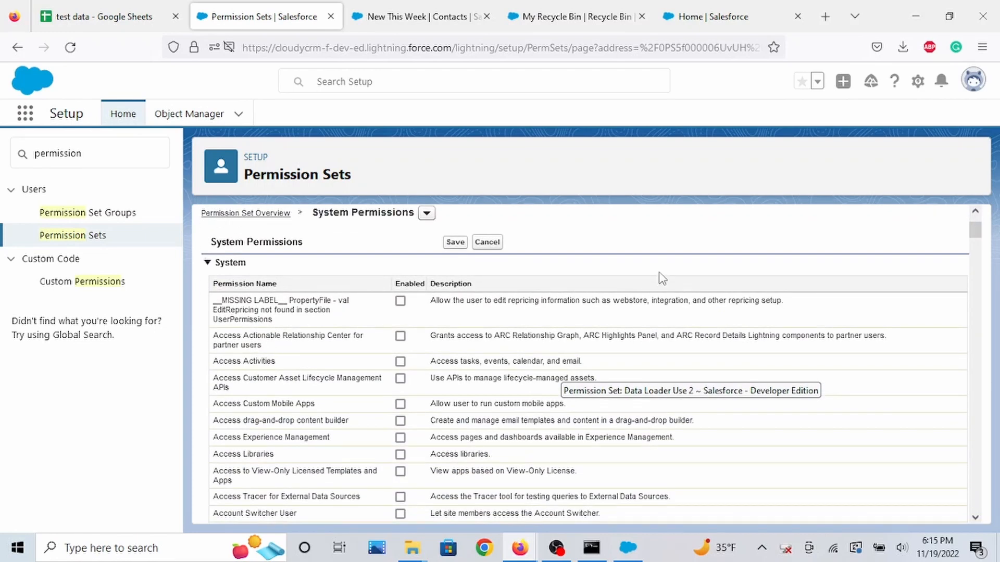
pyautogui.hotkey('ctrl', 'f')
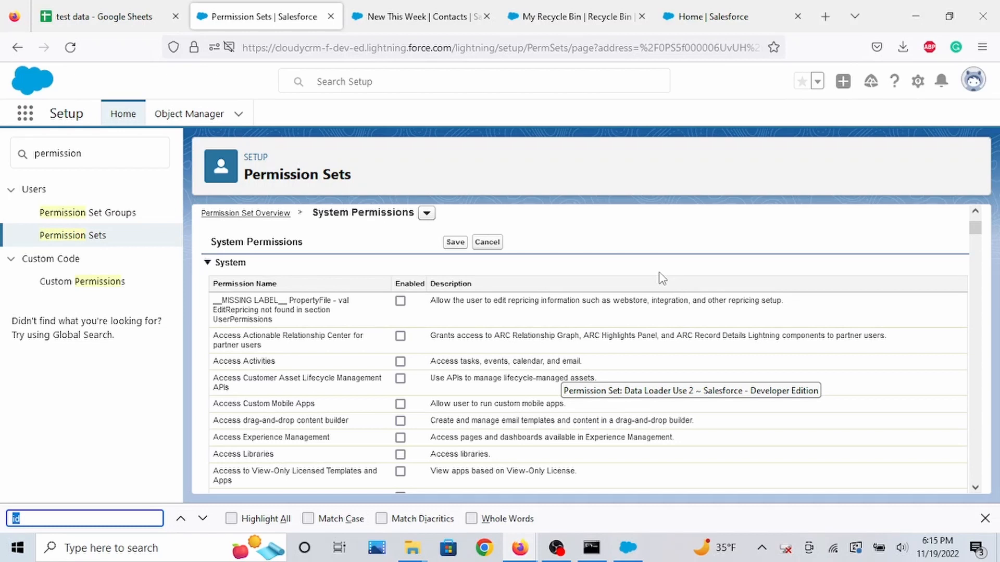
pyautogui.write('bulk')
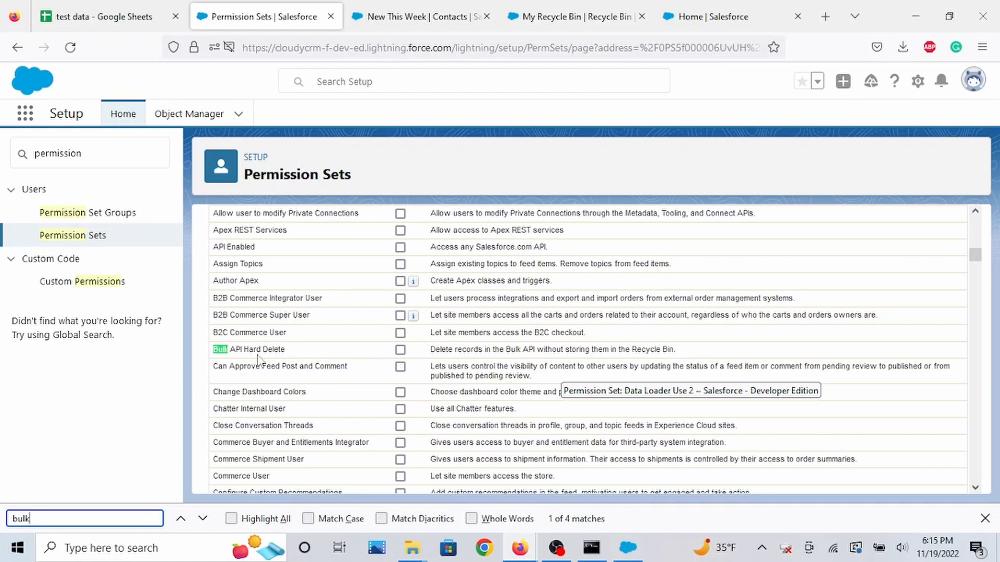
pyautogui.click(400, 350)
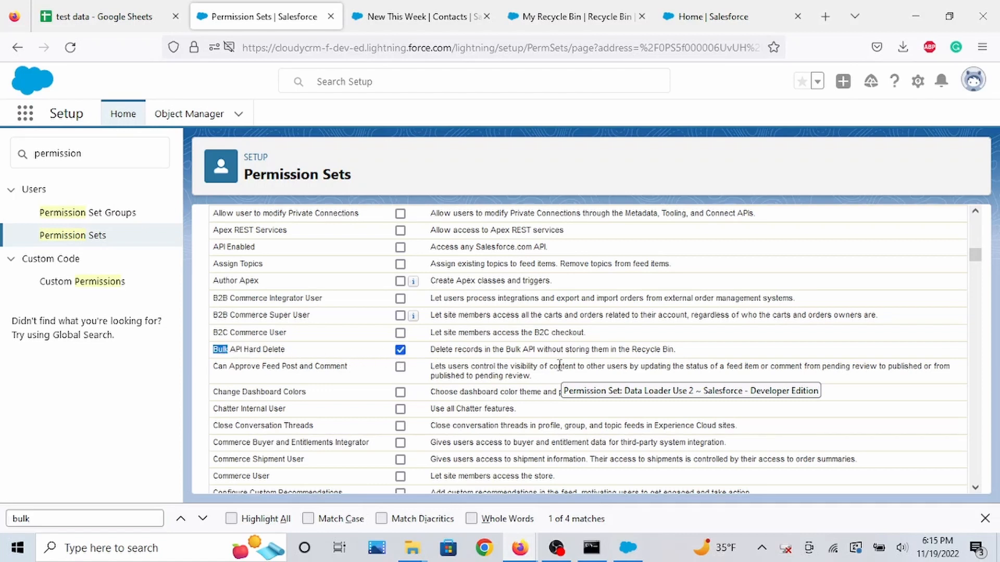
# Save the system permission change and confirm it in the permission changes dialog.
pyautogui.scroll(10, 657, 400)
pyautogui.scroll(2, 660, 399)
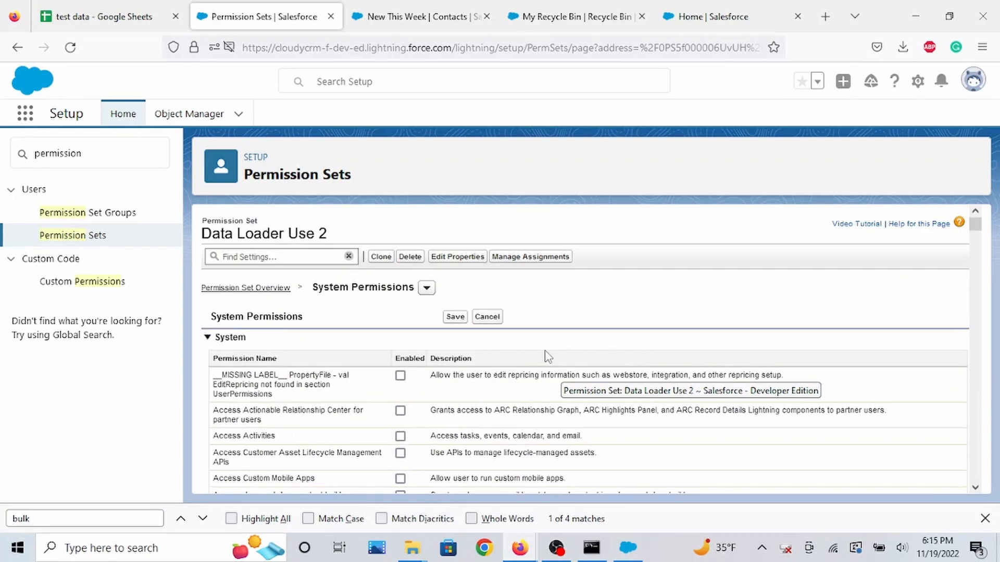
pyautogui.click(455, 316)
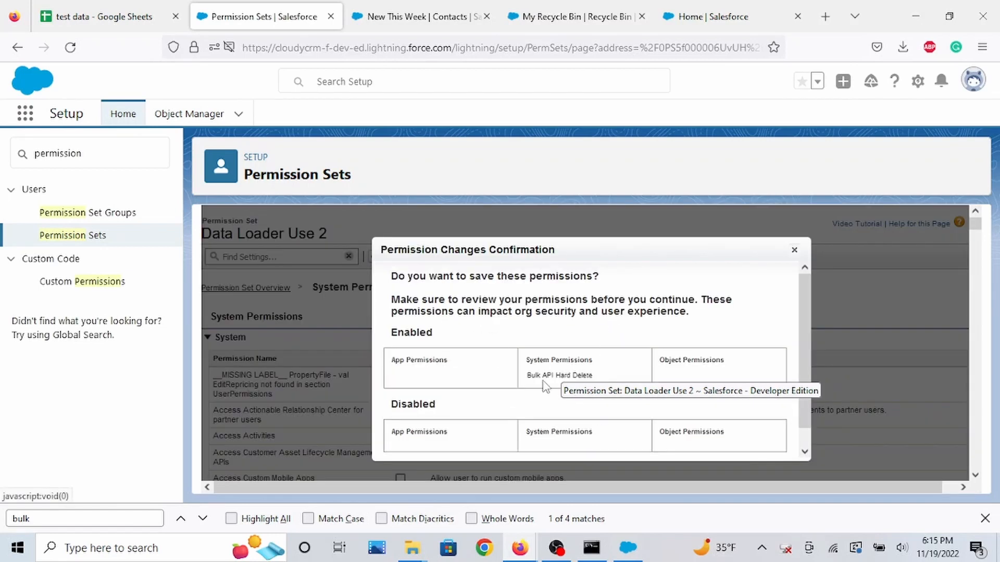
pyautogui.scroll(-2, 544, 386)
pyautogui.scroll(2, 544, 386)
pyautogui.scroll(-1, 570, 375)
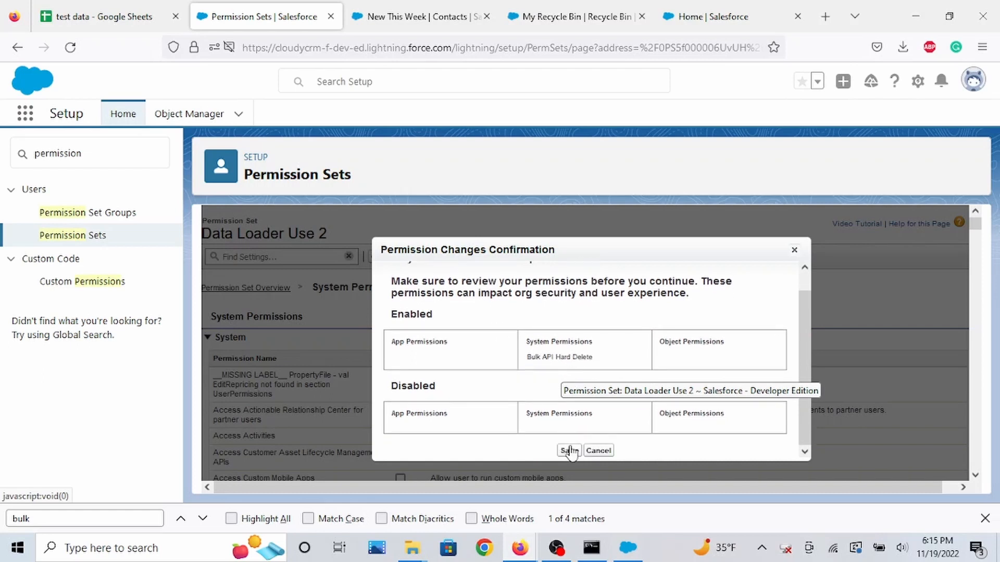
pyautogui.click(586, 448)
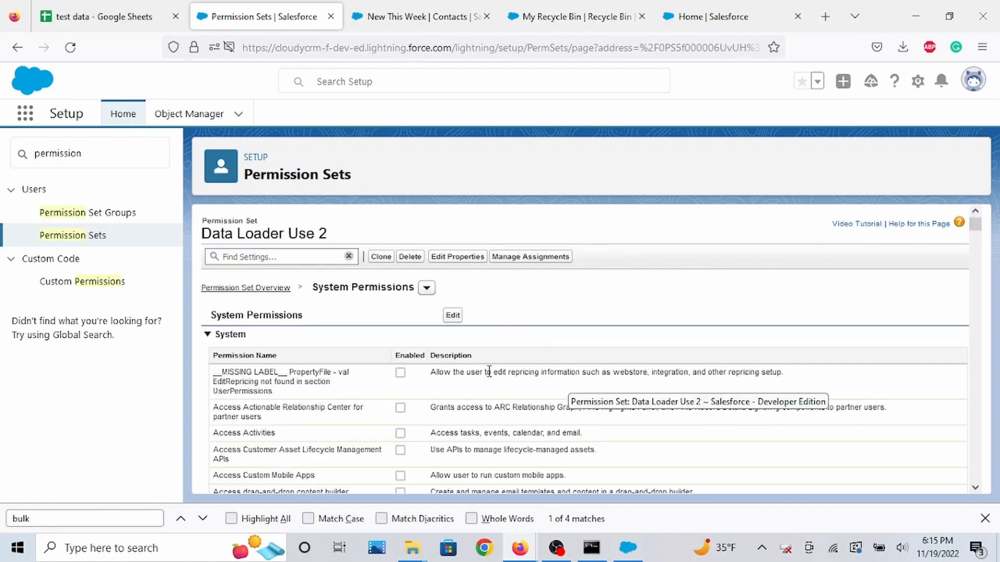
# Open the permission set's assignments, start adding an assignment, and select the user who needs hard delete access.
pyautogui.click(542, 262)
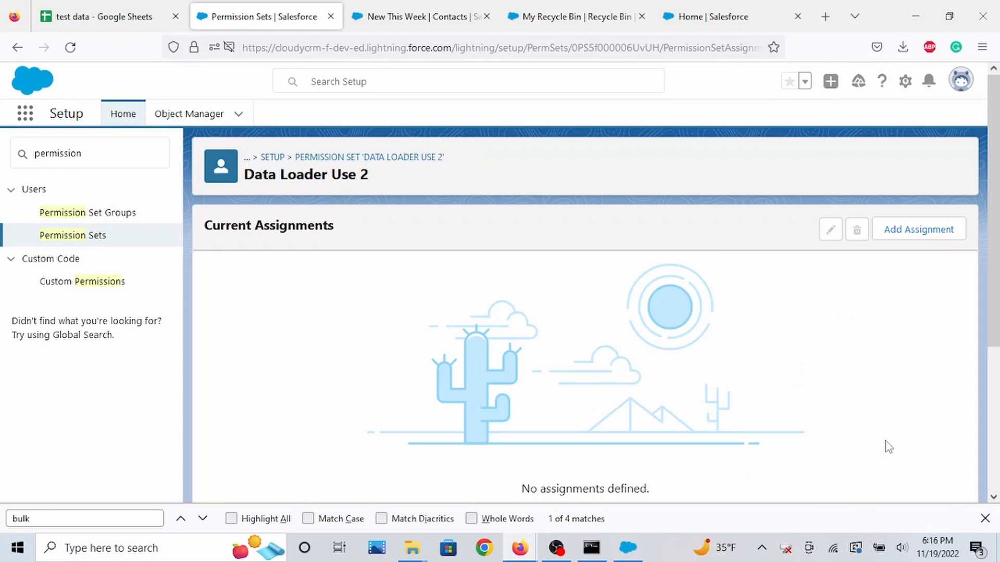
pyautogui.scroll(-4, 888, 446)
pyautogui.scroll(4, 886, 448)
pyautogui.click(909, 239)
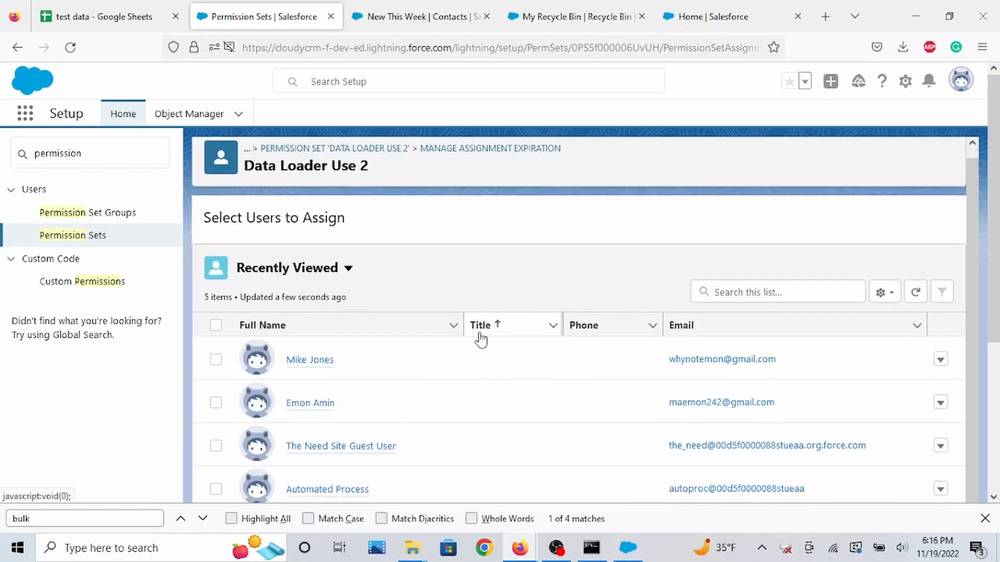
pyautogui.click(215, 404)
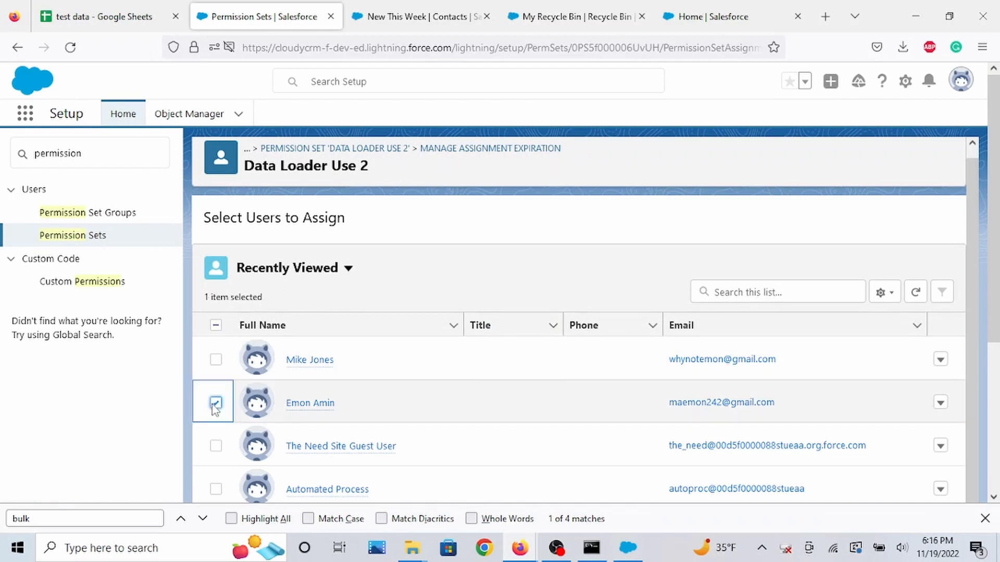
# Continue to the selected users review and assign the Data Loader Use 2 permission set to that user.
pyautogui.scroll(-5, 542, 440)
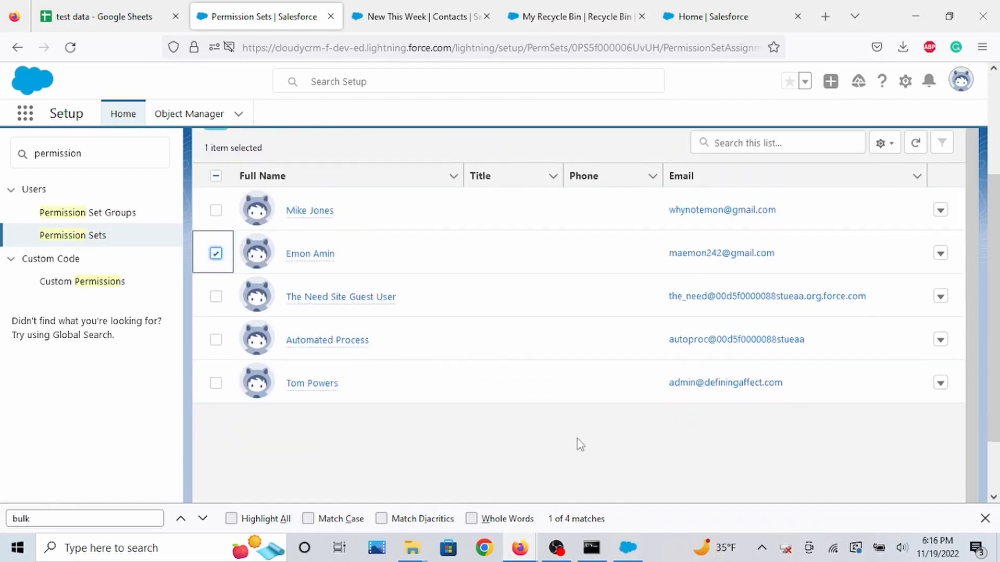
pyautogui.click(937, 491)
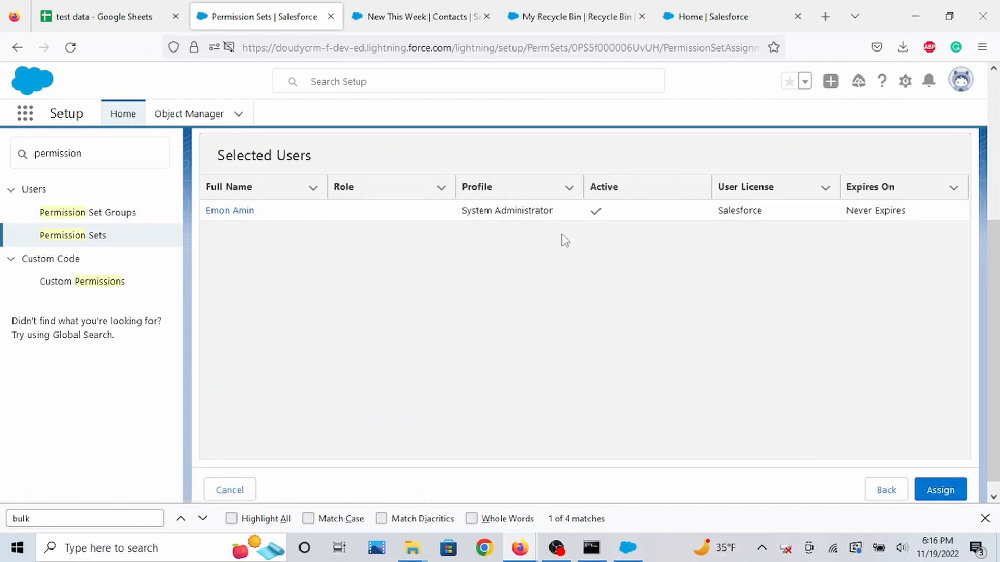
pyautogui.click(940, 491)
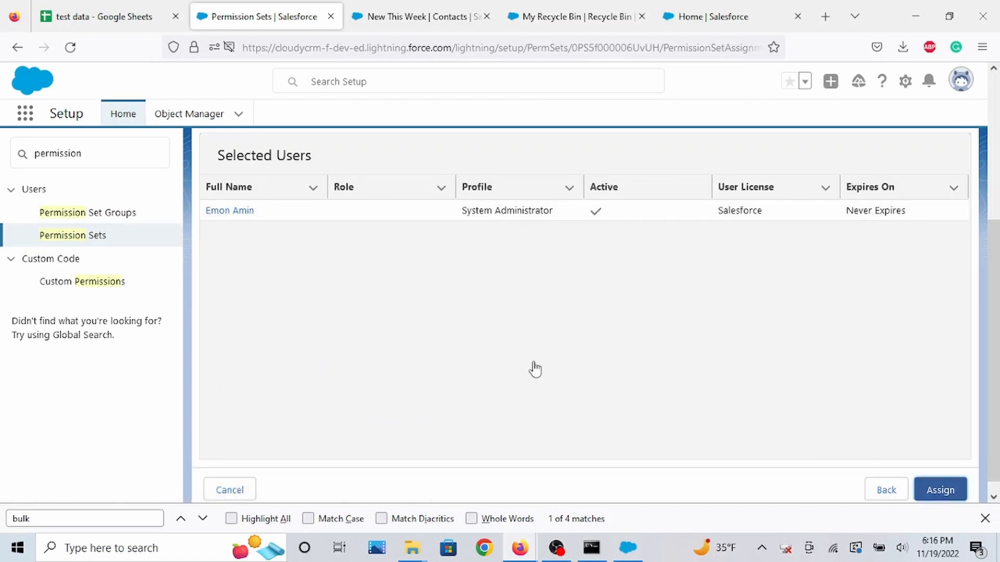